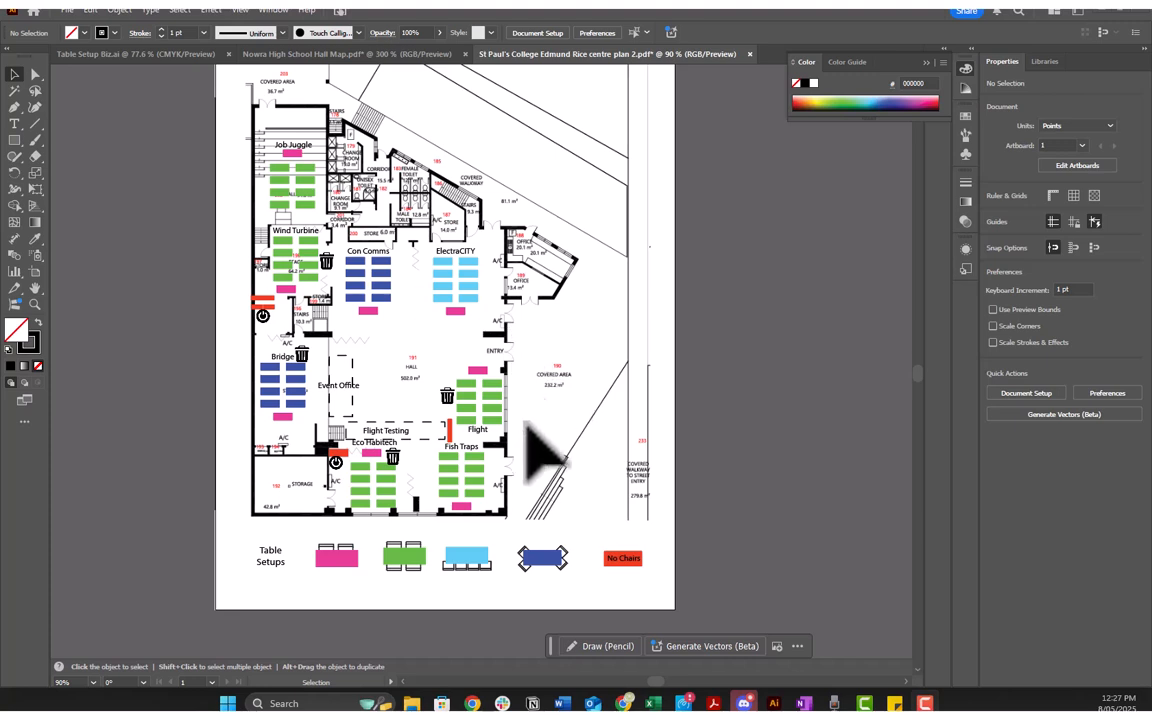
Step: Look over the finished St Paul's College floor plan, then open the Table Setup Biz.ai document
scroll(500, 553, "up", 1)
scroll(512, 545, "up", 1)
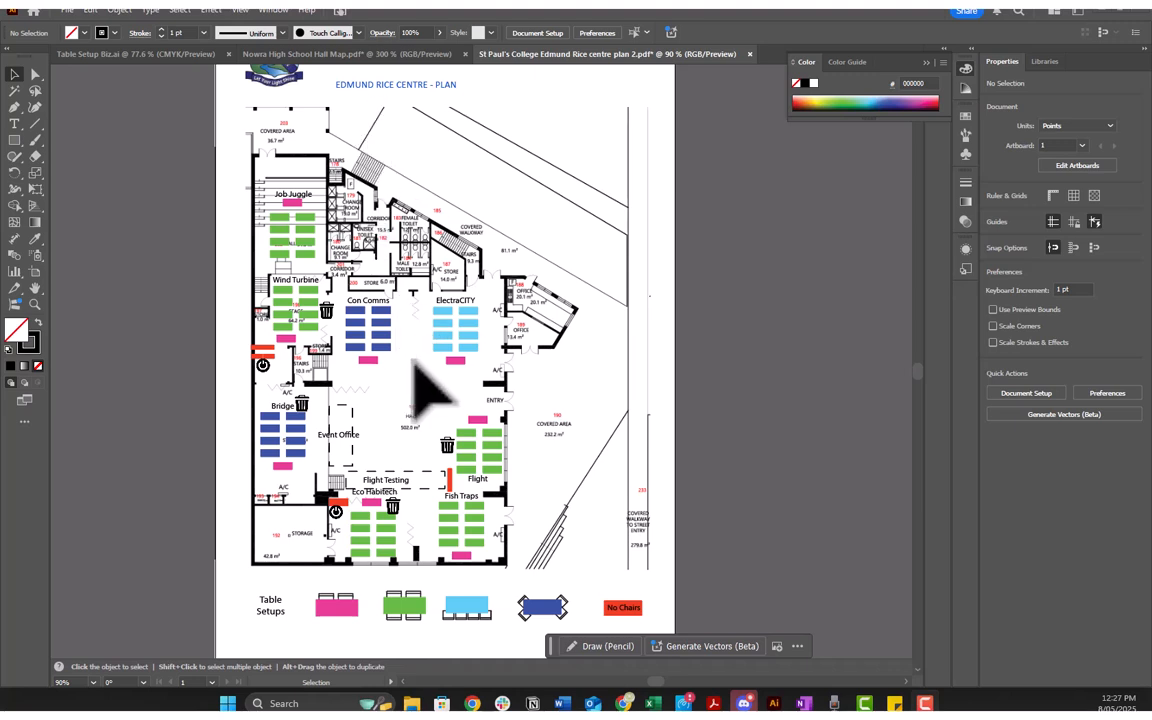
left_click(135, 54)
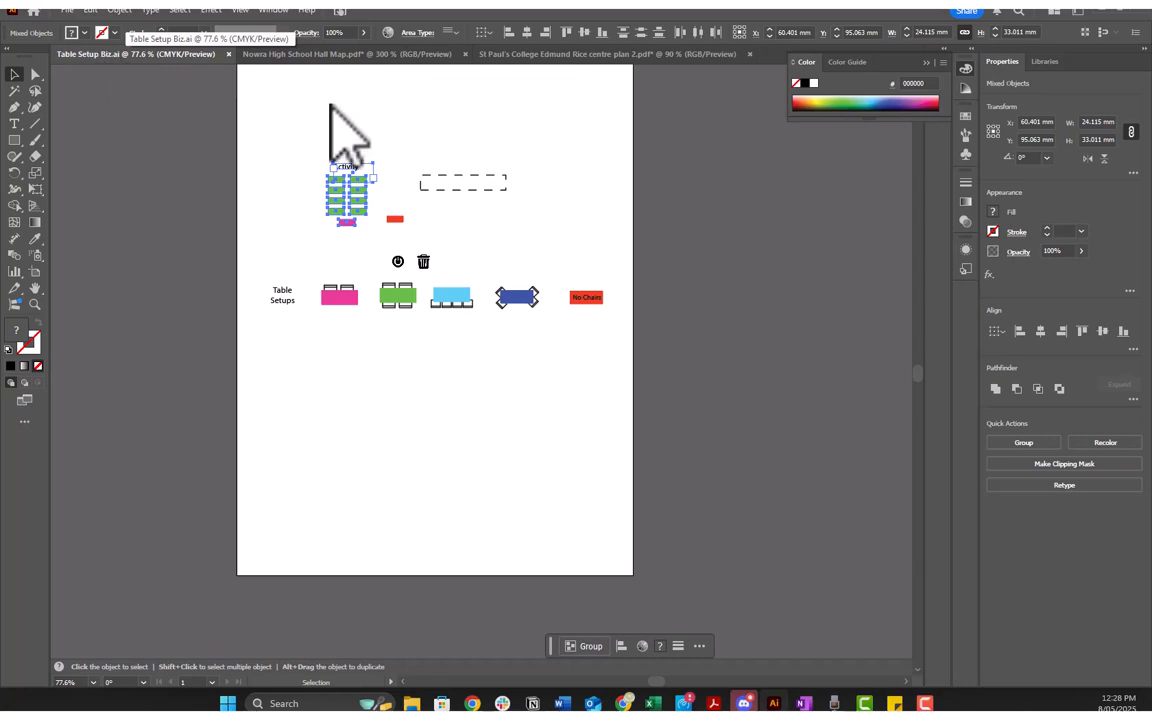
Step: Look up the Table Setup Biz file in the Management folder, then return to the St Paul's College plan
mouse_move(411, 703)
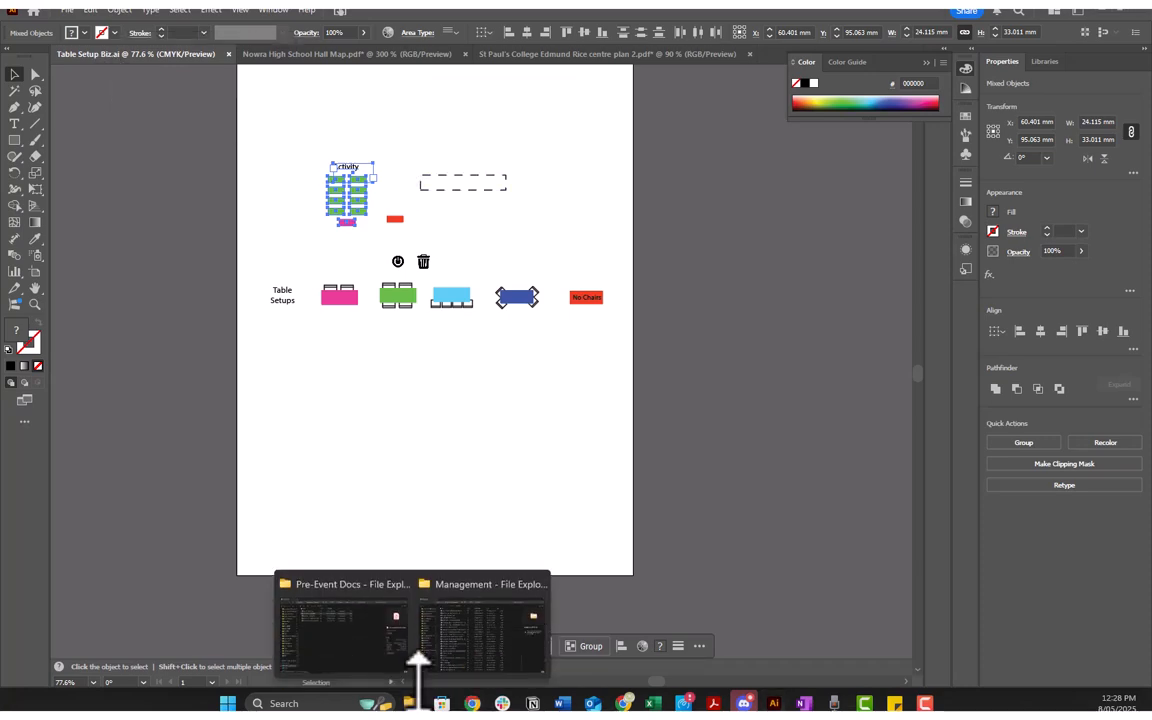
left_click(418, 655)
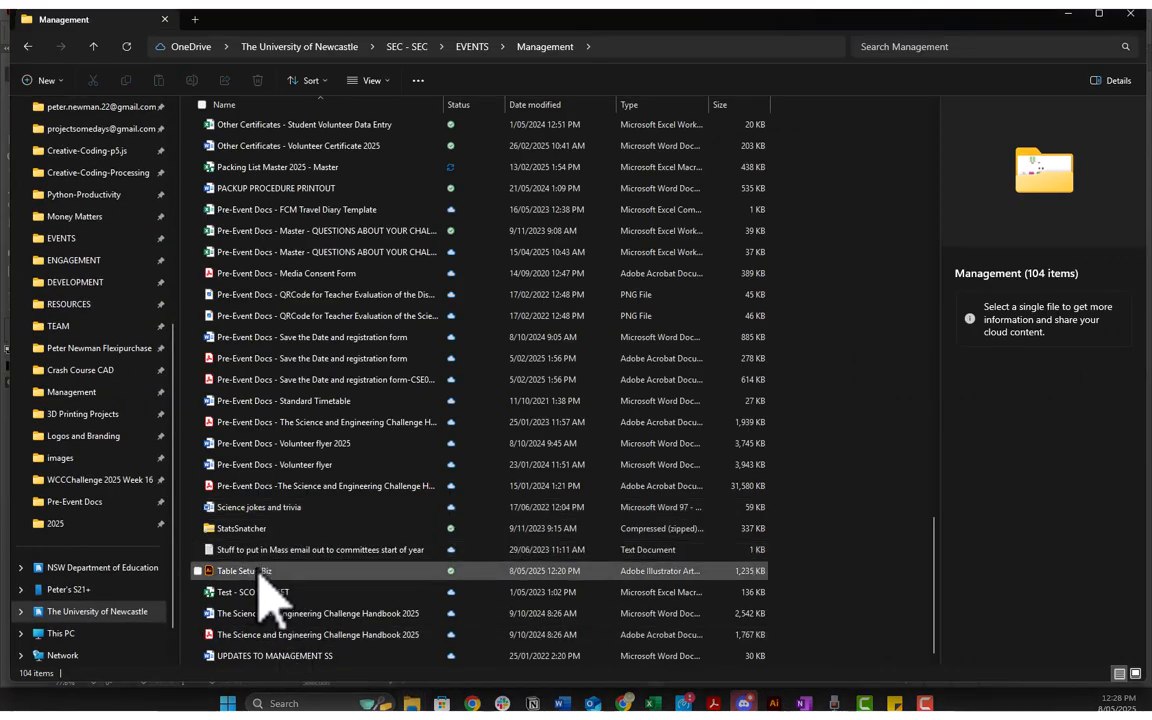
left_click(1069, 14)
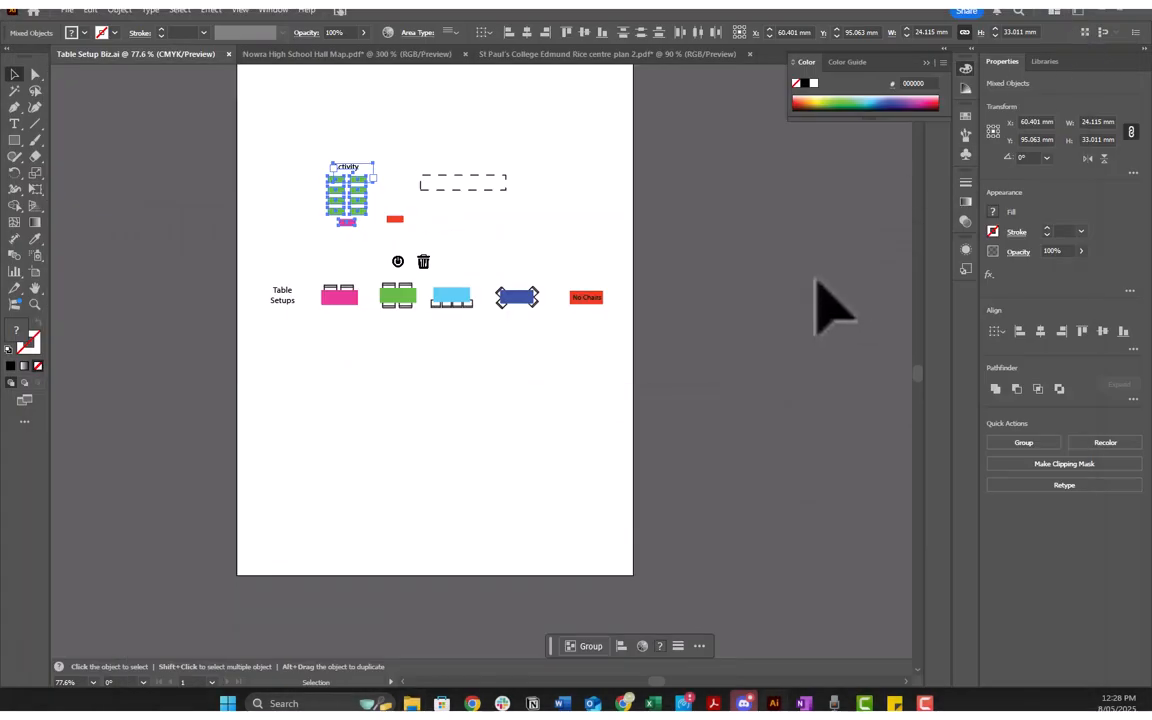
left_click(530, 53)
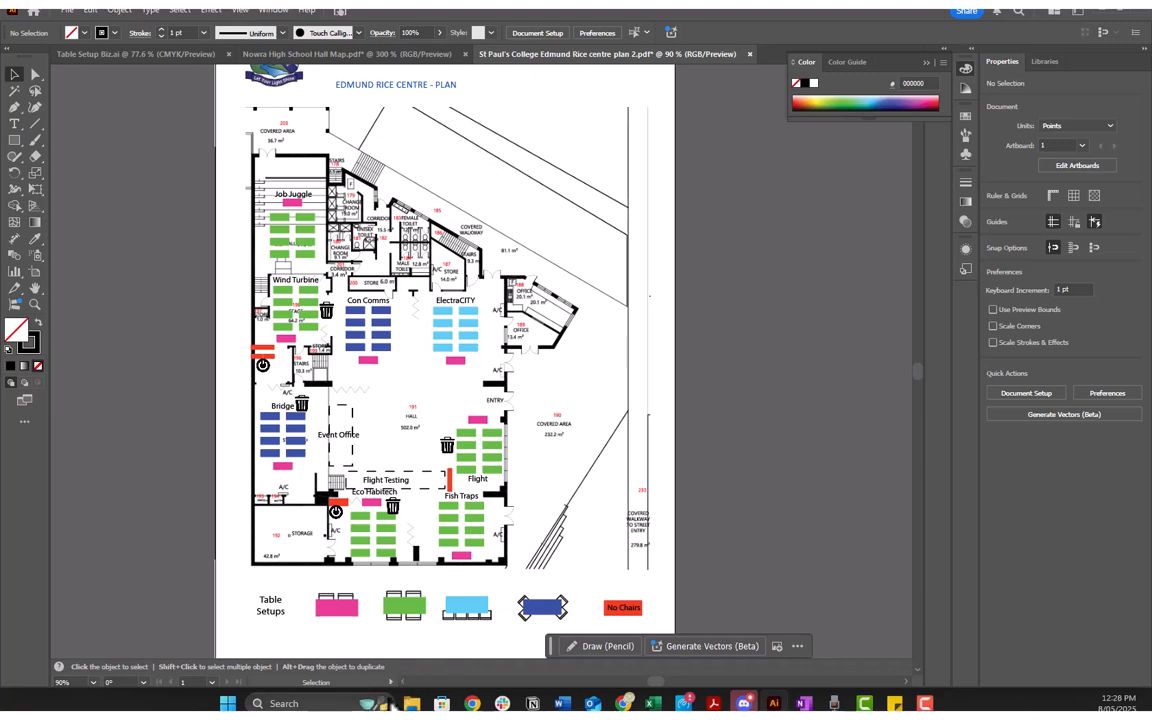
Step: In the Pre-Event Docs folder, check the apps available for opening the Nowra High School Hall Map PDF, then return to Illustrator
mouse_move(411, 703)
left_click(340, 620)
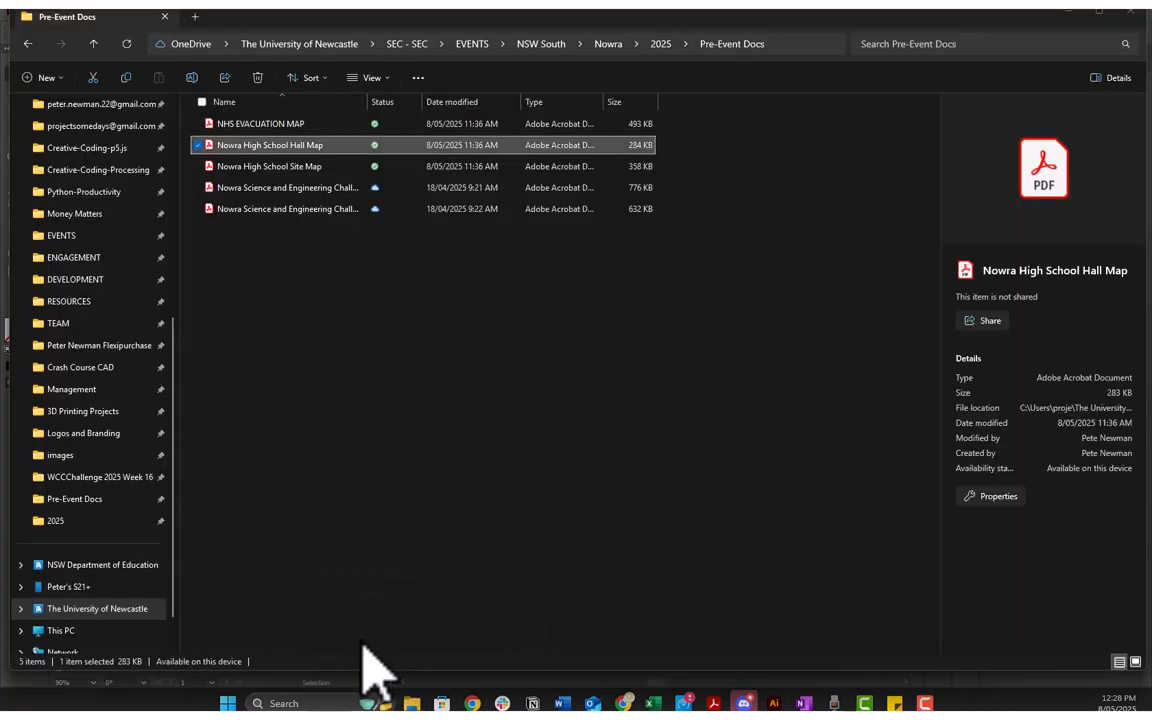
right_click(253, 150)
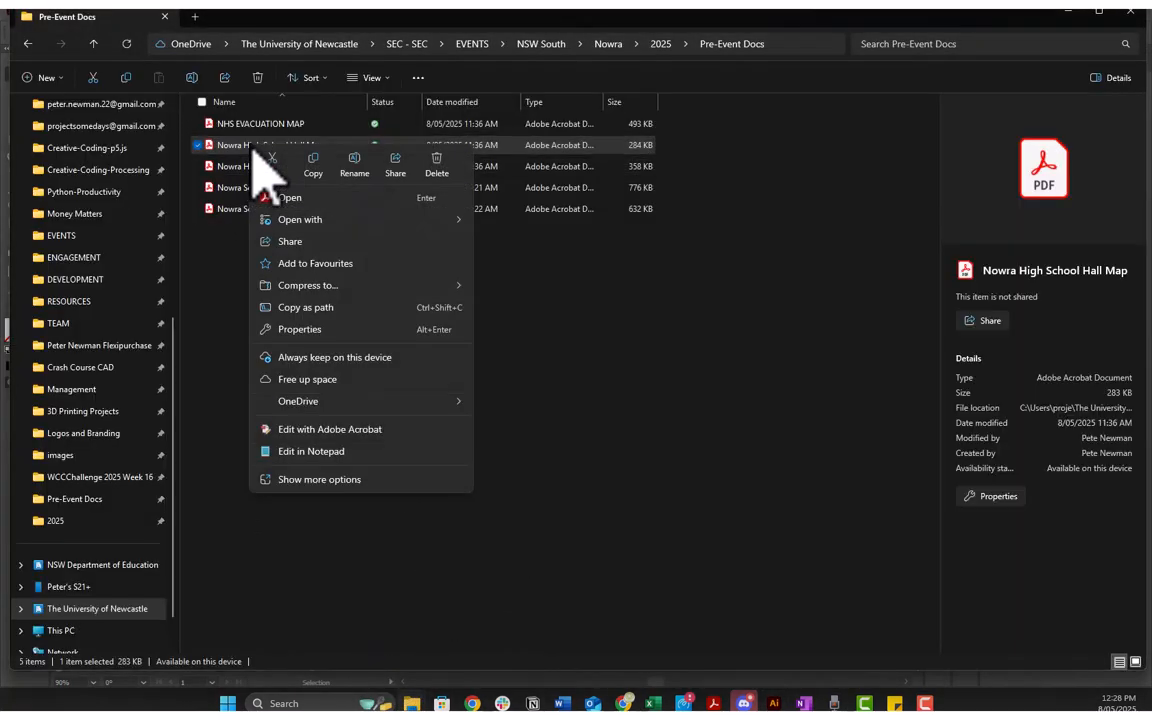
mouse_move(437, 228)
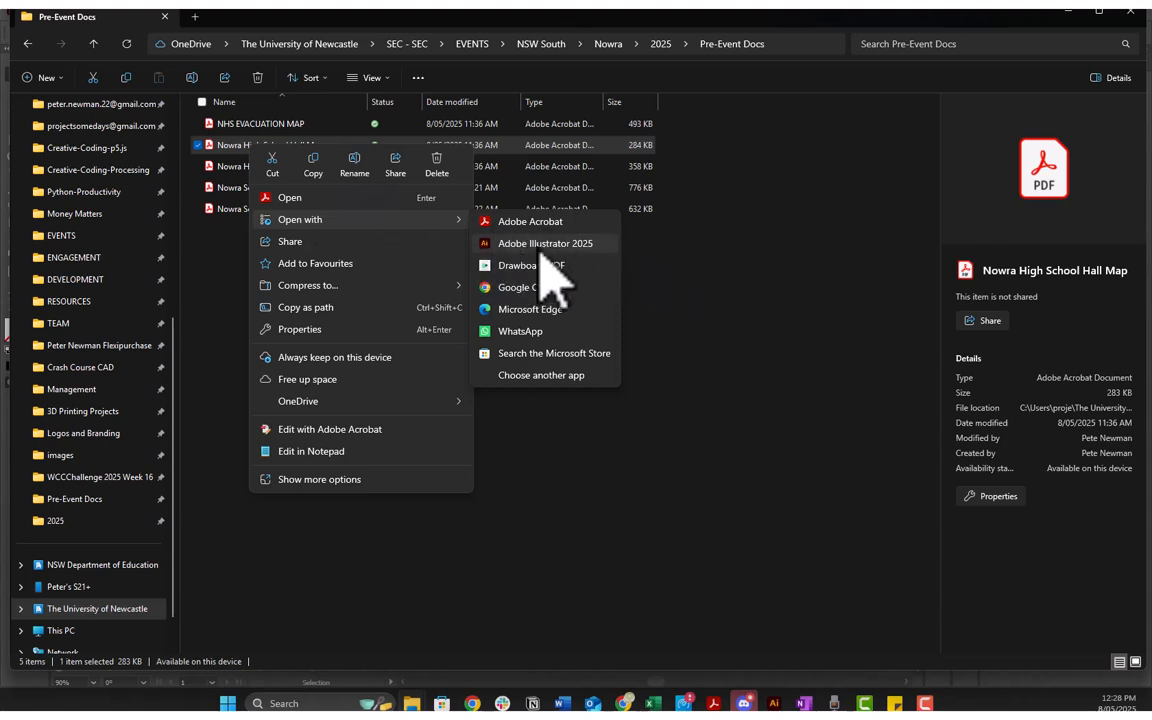
left_click(725, 220)
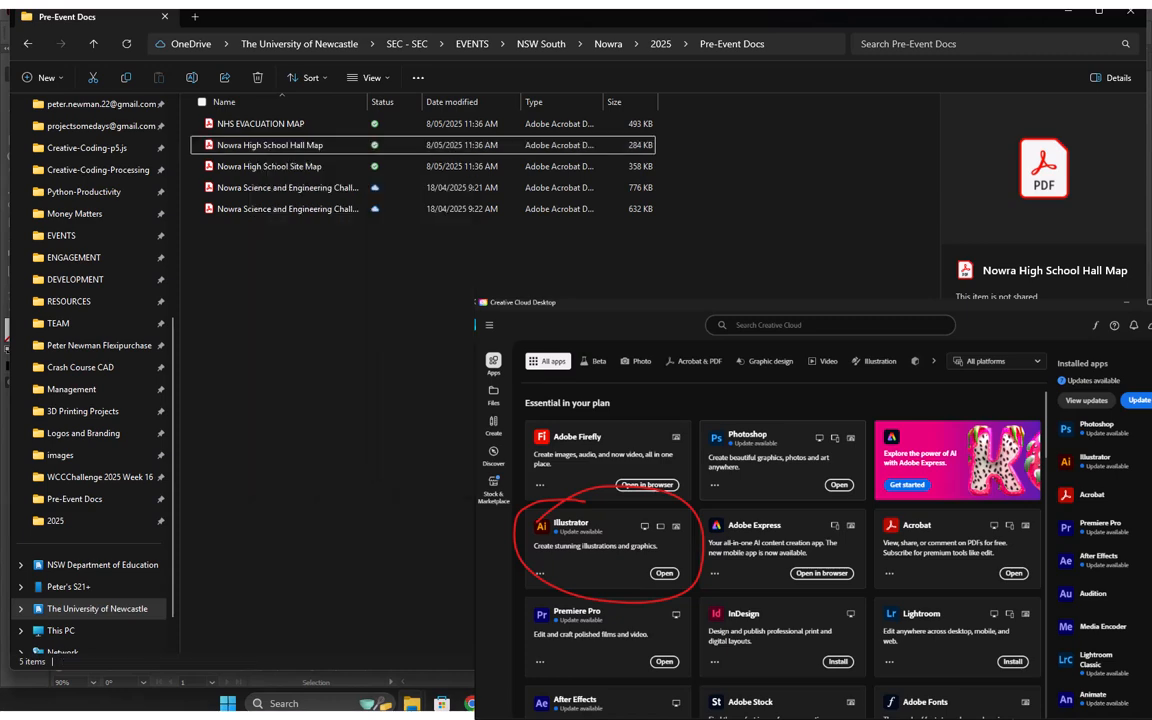
left_click(1070, 13)
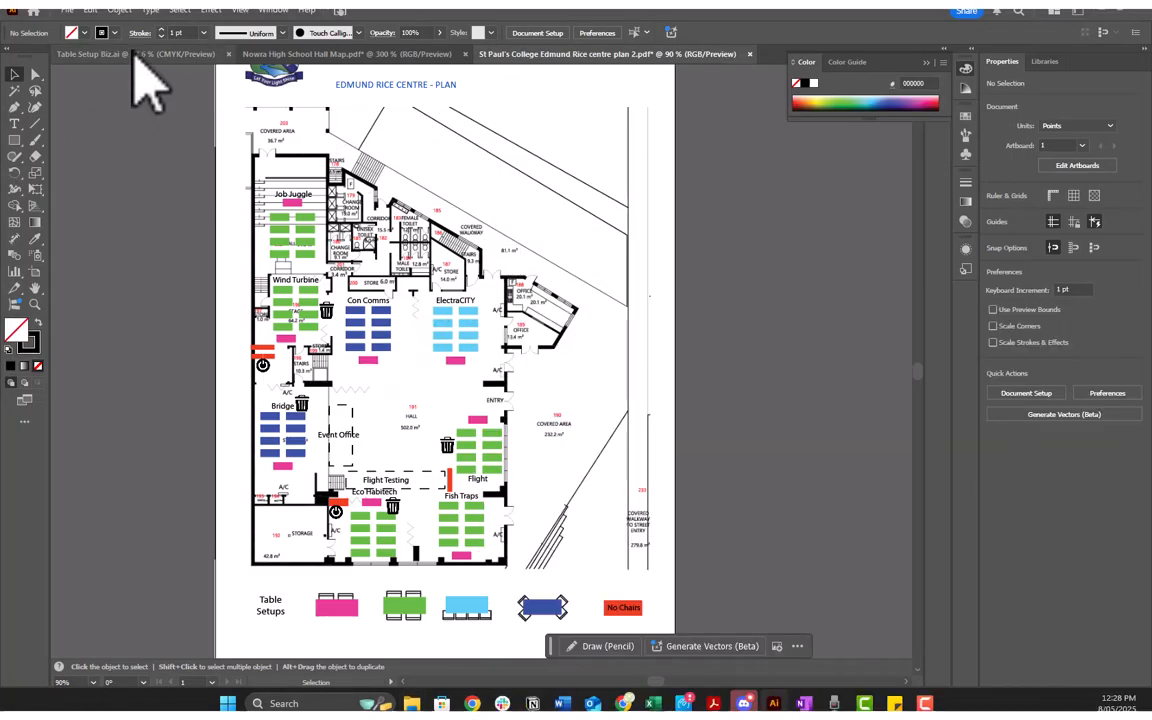
Step: Compare the Table Setup Biz.ai template with the Nowra High School Hall Map and examine the whole hall floor plan
left_click(134, 55)
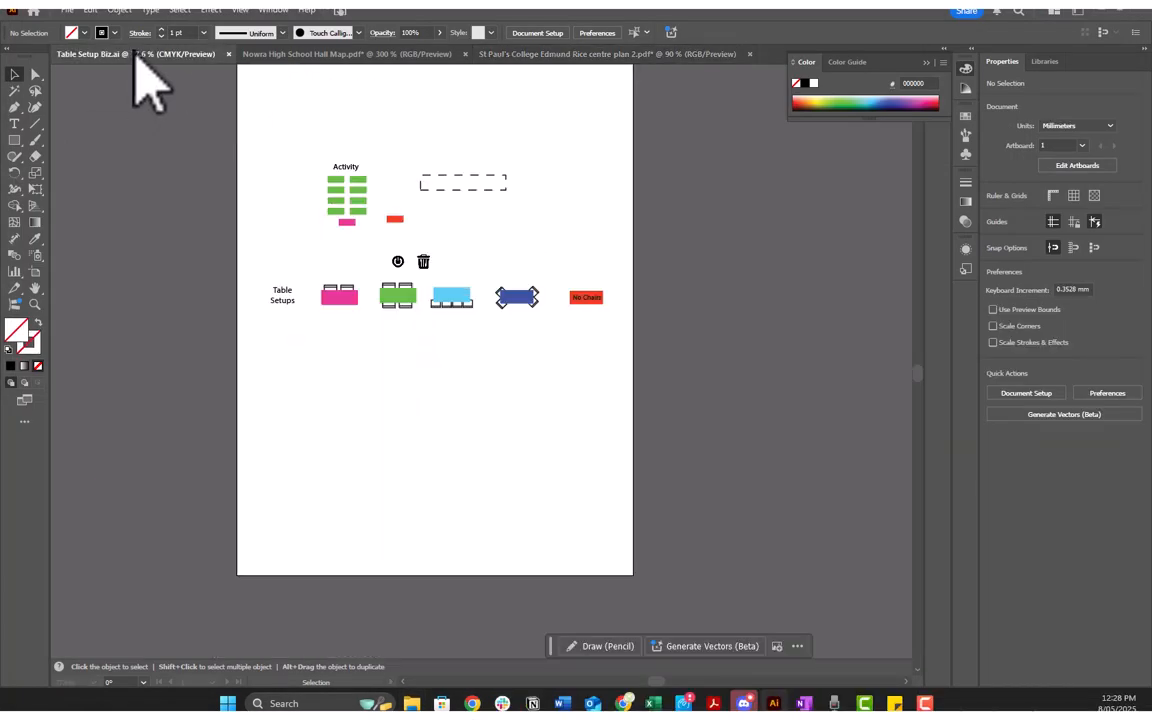
left_click(320, 56)
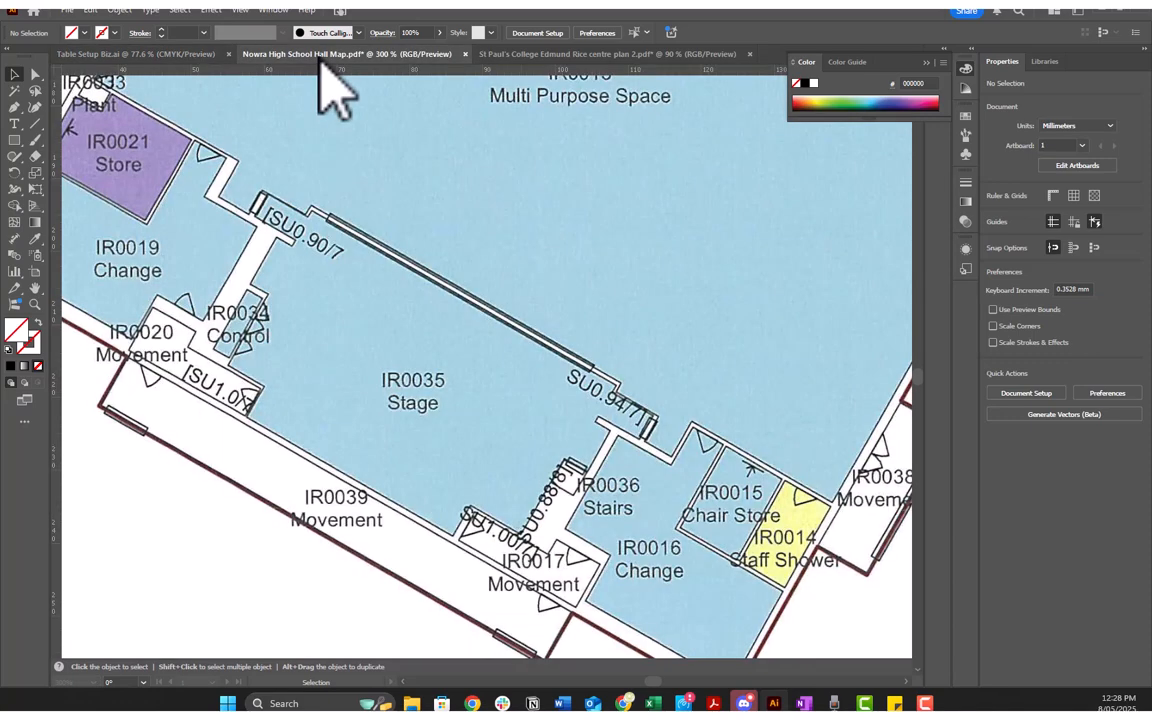
scroll(425, 365, "down", 3)
scroll(540, 325, "up", 6)
scroll(536, 297, "down", 5)
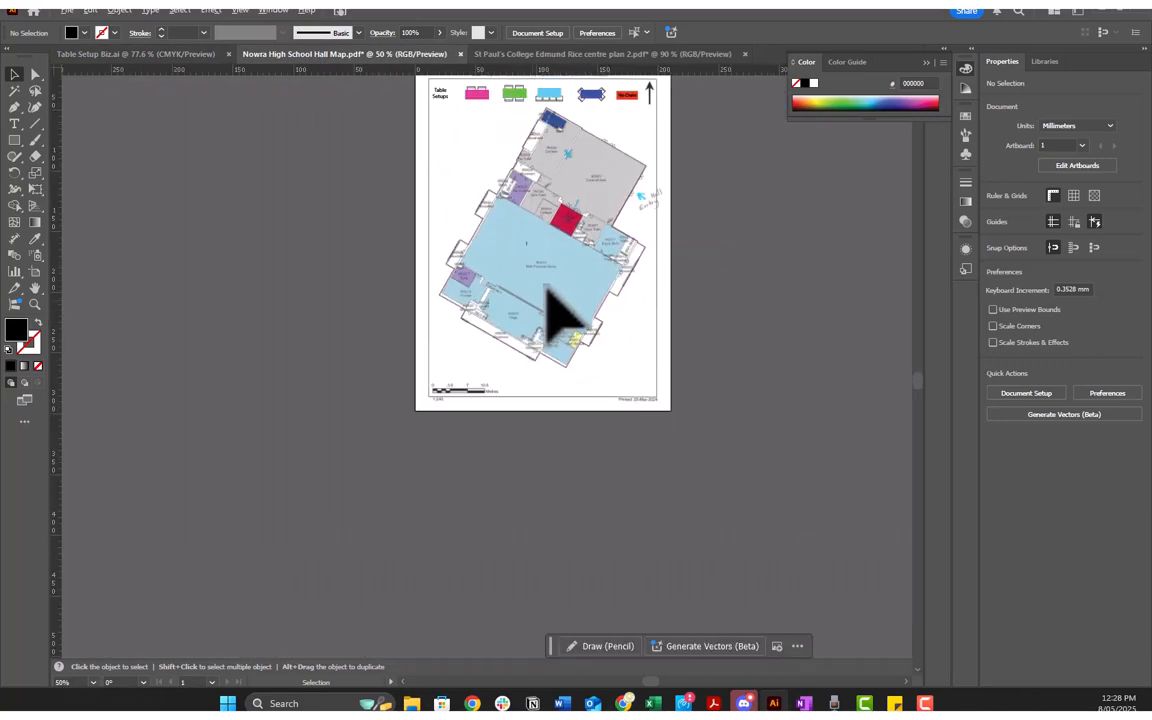
scroll(546, 283, "up", 2)
scroll(560, 295, "down", 1)
scroll(566, 300, "up", 5)
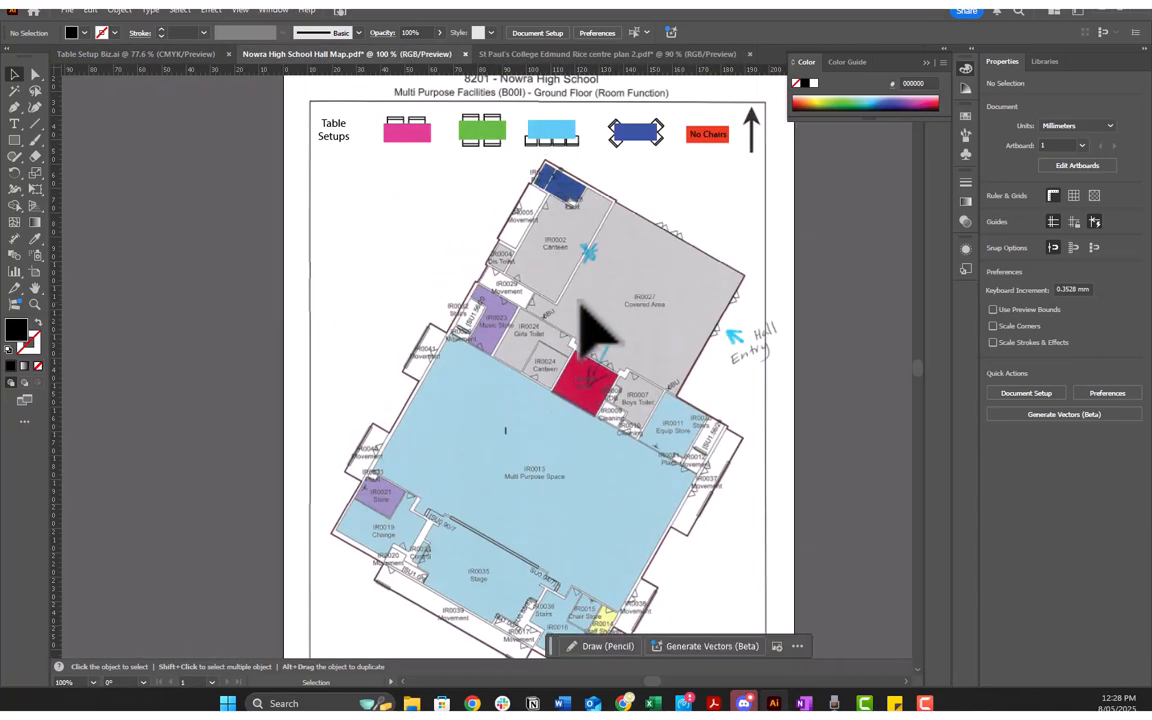
scroll(575, 295, "down", 2)
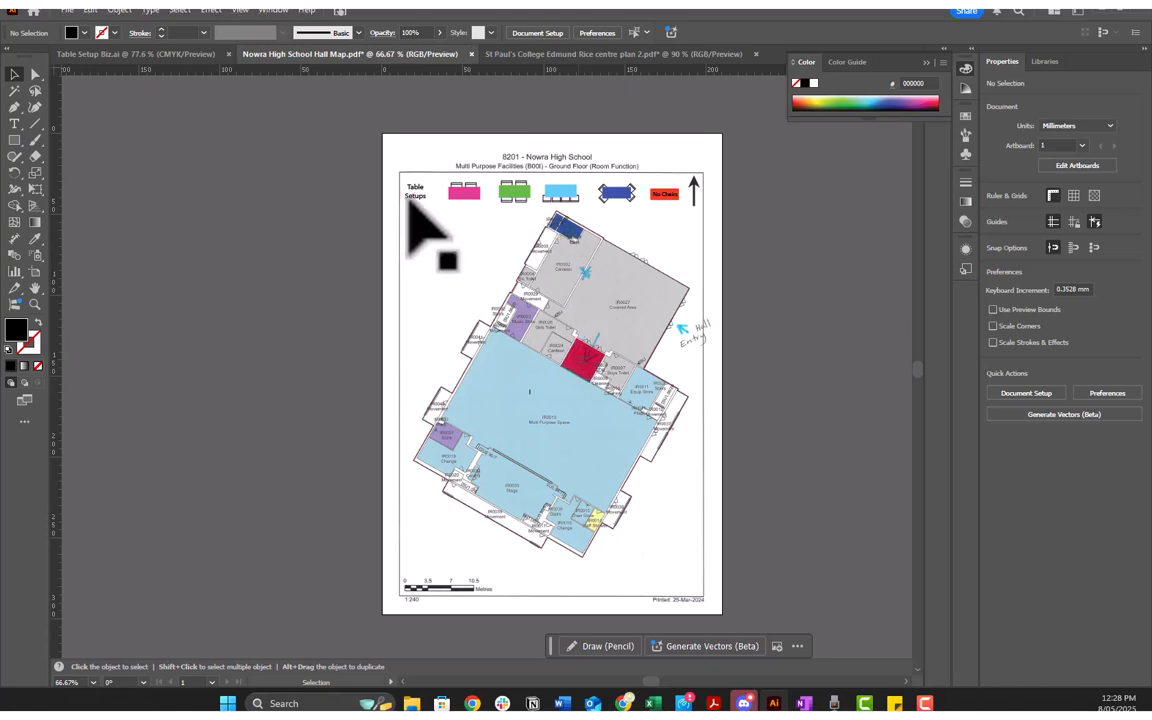
Step: Copy the whole Table Setups legend row in Table Setup Biz.ai and return to the Nowra hall map
left_click(137, 55)
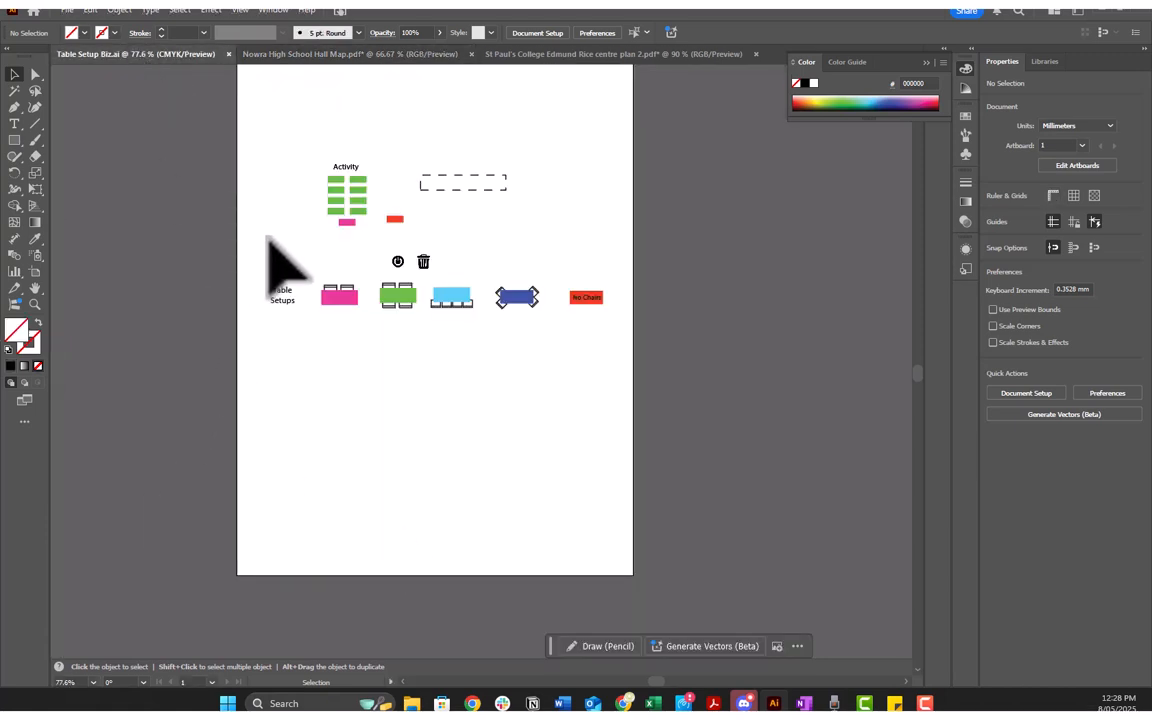
left_click_drag(263, 274, 627, 340)
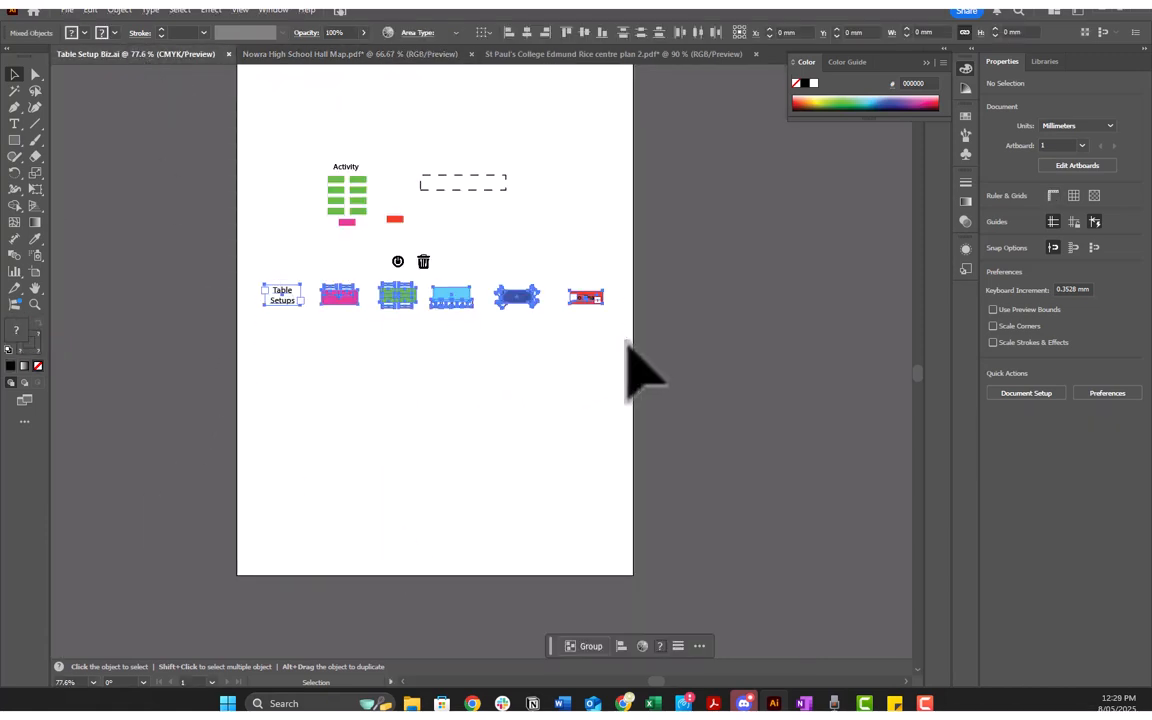
key("a")
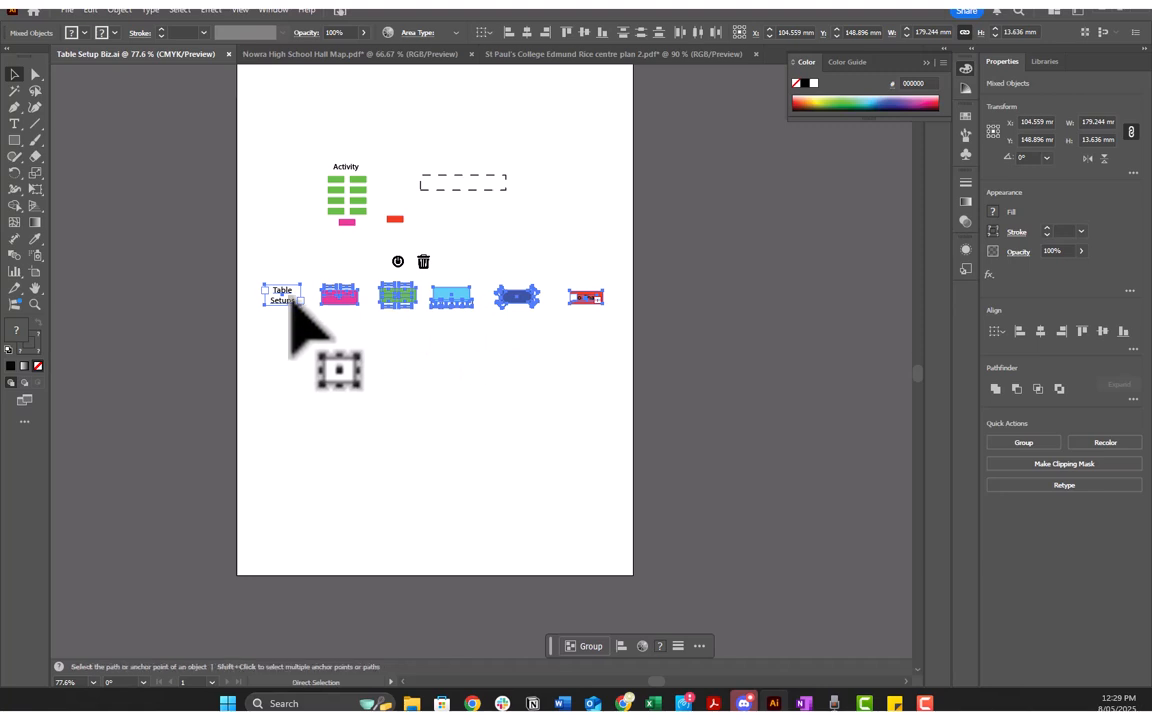
left_click_drag(291, 306, 671, 197)
scroll(613, 372, "up", 1)
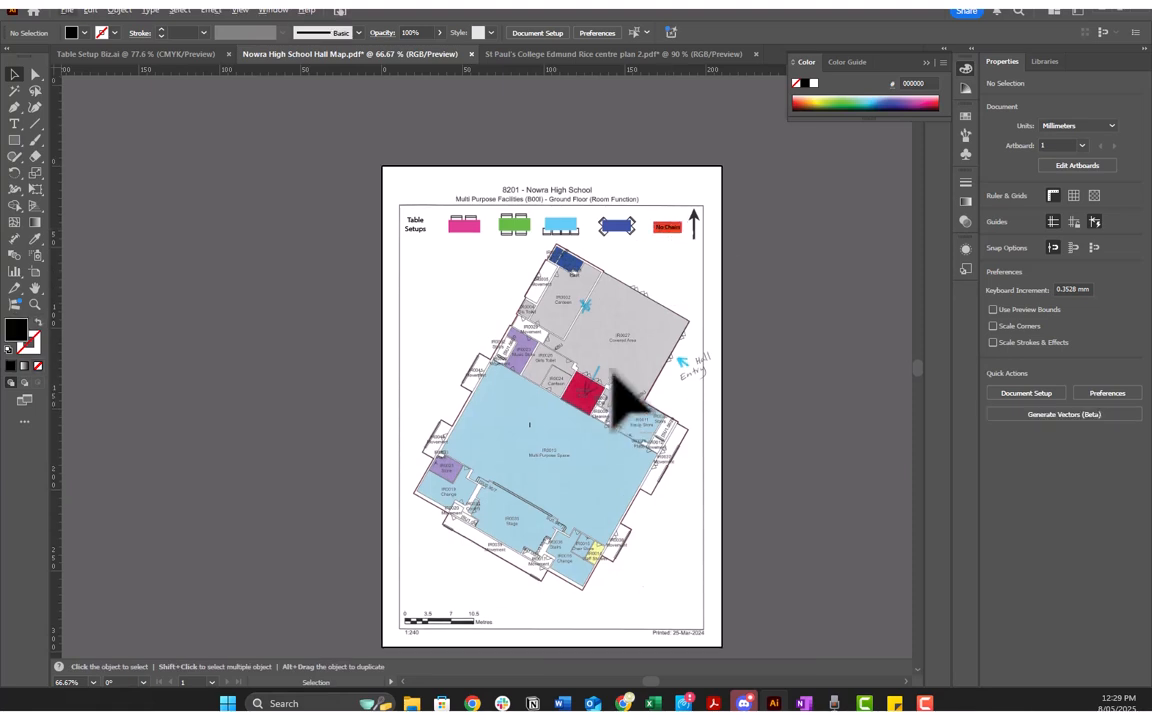
scroll(617, 386, "down", 2)
scroll(617, 386, "right", 1)
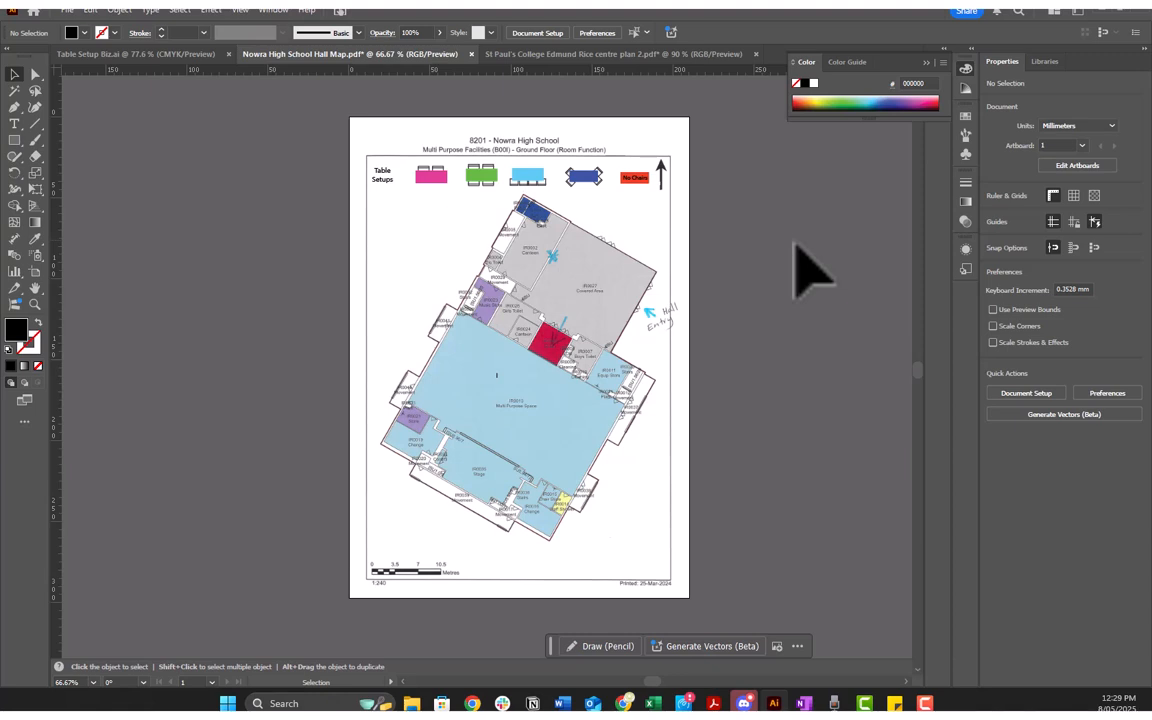
Step: Identify the floor plan's layer by toggling its visibility, then lock Layer 1 in the Nowra hall map
key("F7")
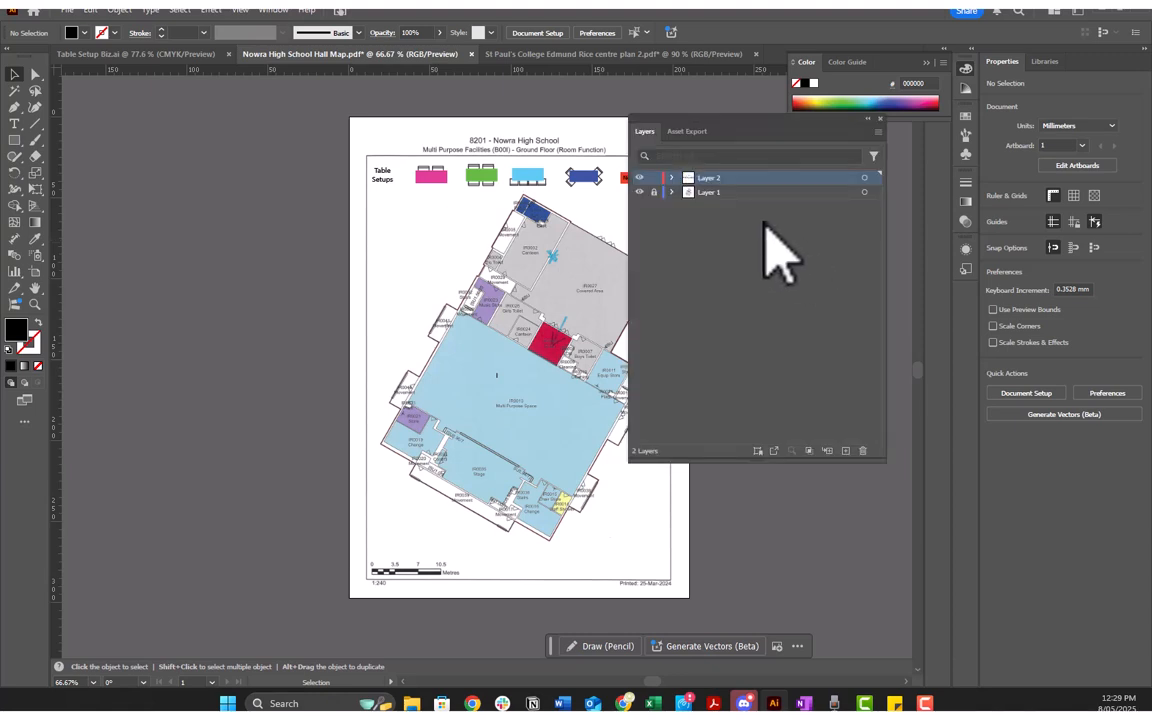
left_click(700, 192)
left_click(639, 192)
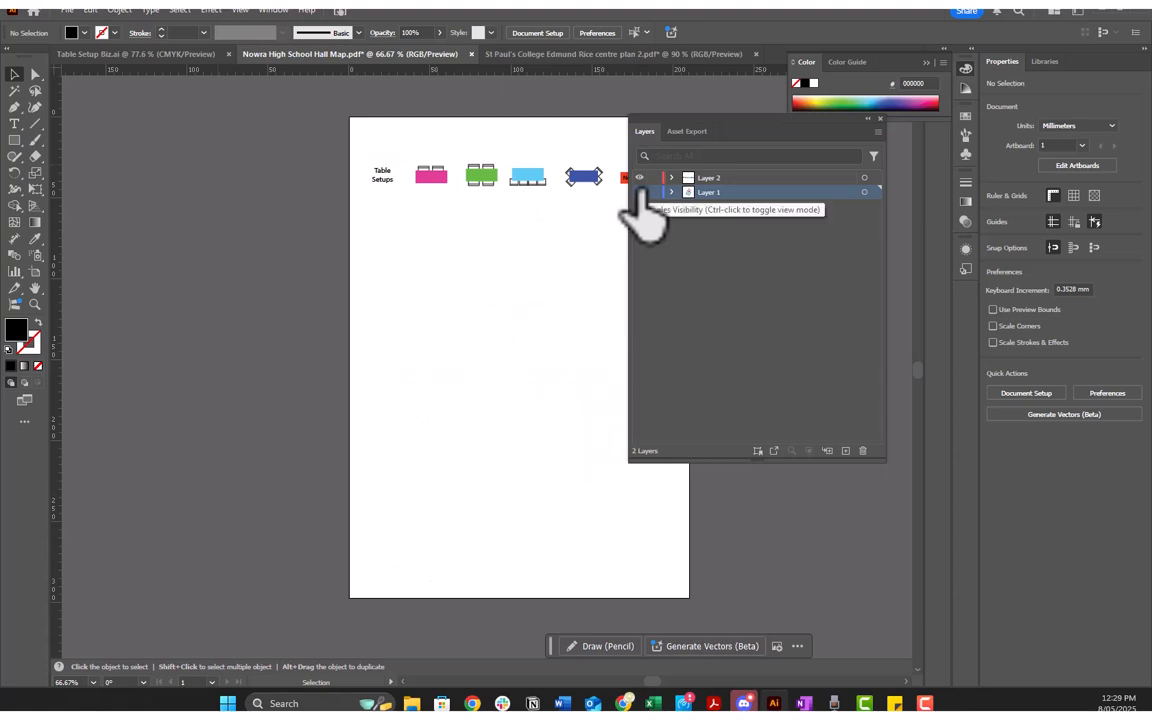
left_click(639, 192)
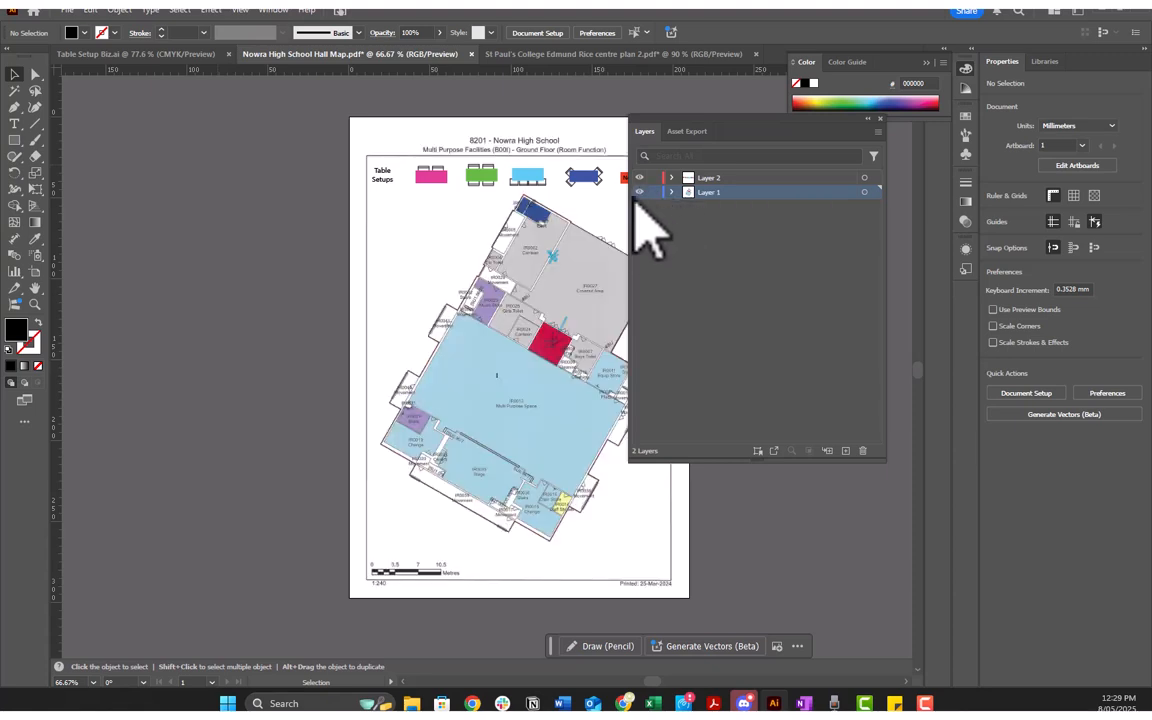
left_click(653, 192)
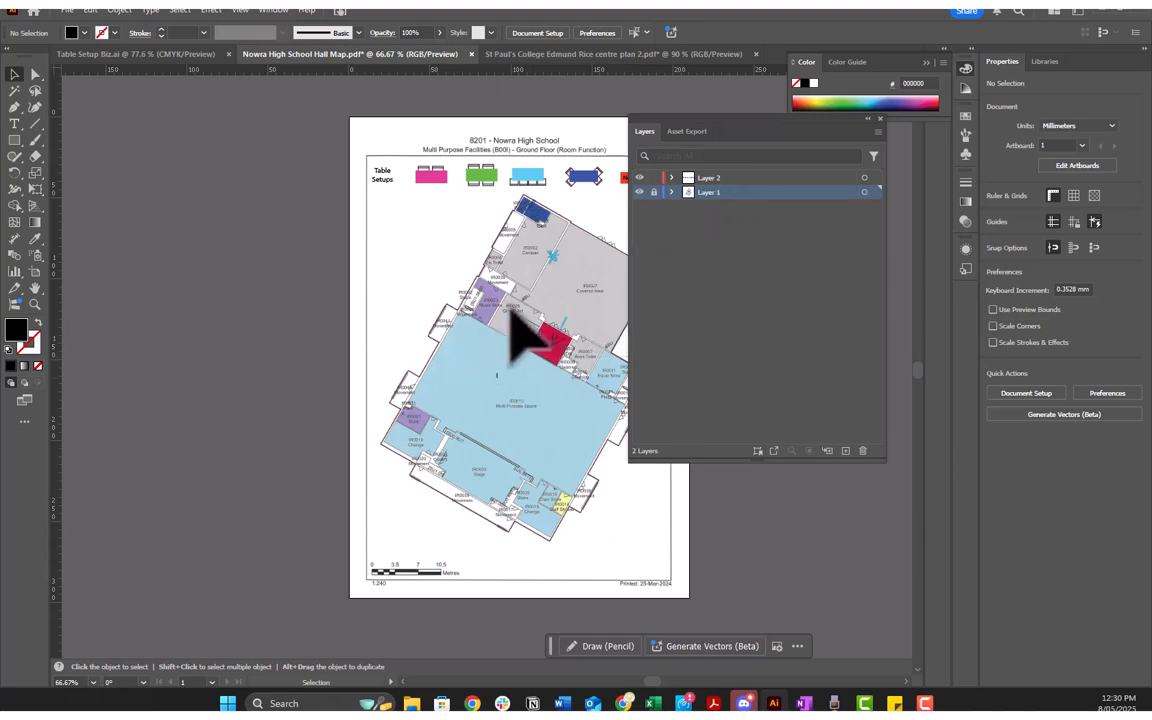
left_click_drag(806, 119, 908, 115)
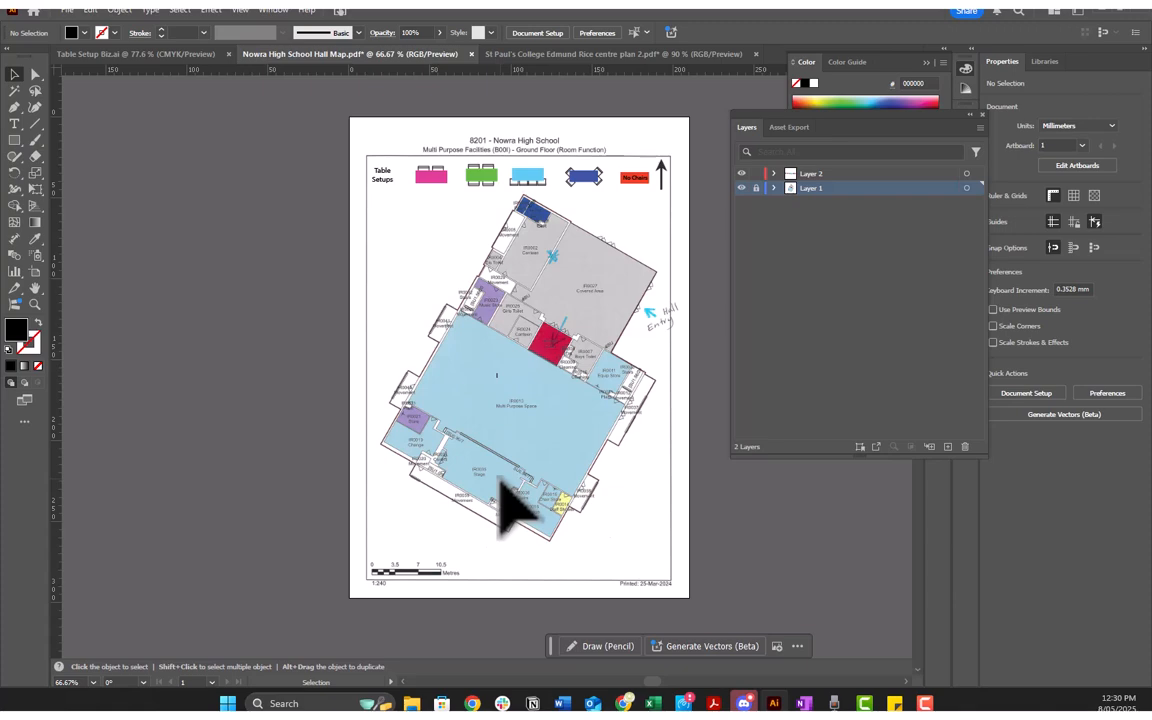
Step: Copy the Activity table block with its label and pink table from Table Setup Biz.ai and return to the hall map's stage area
scroll(525, 480, "up", 2)
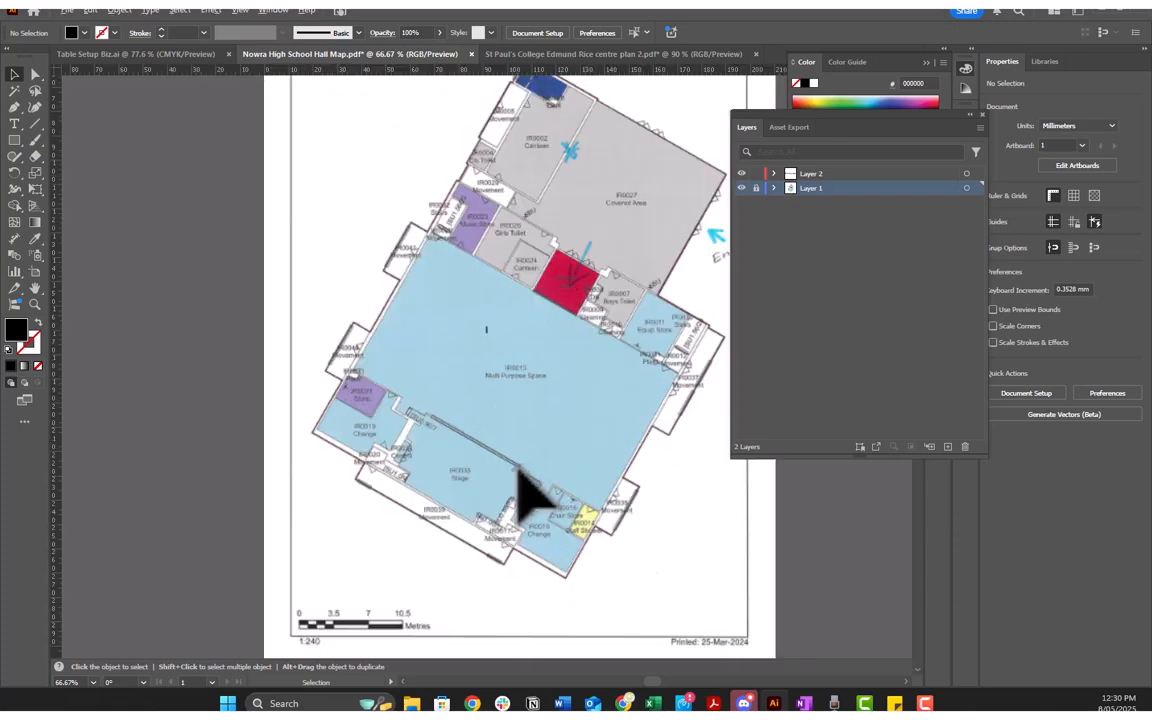
scroll(518, 468, "up", 2)
scroll(518, 468, "down", 2)
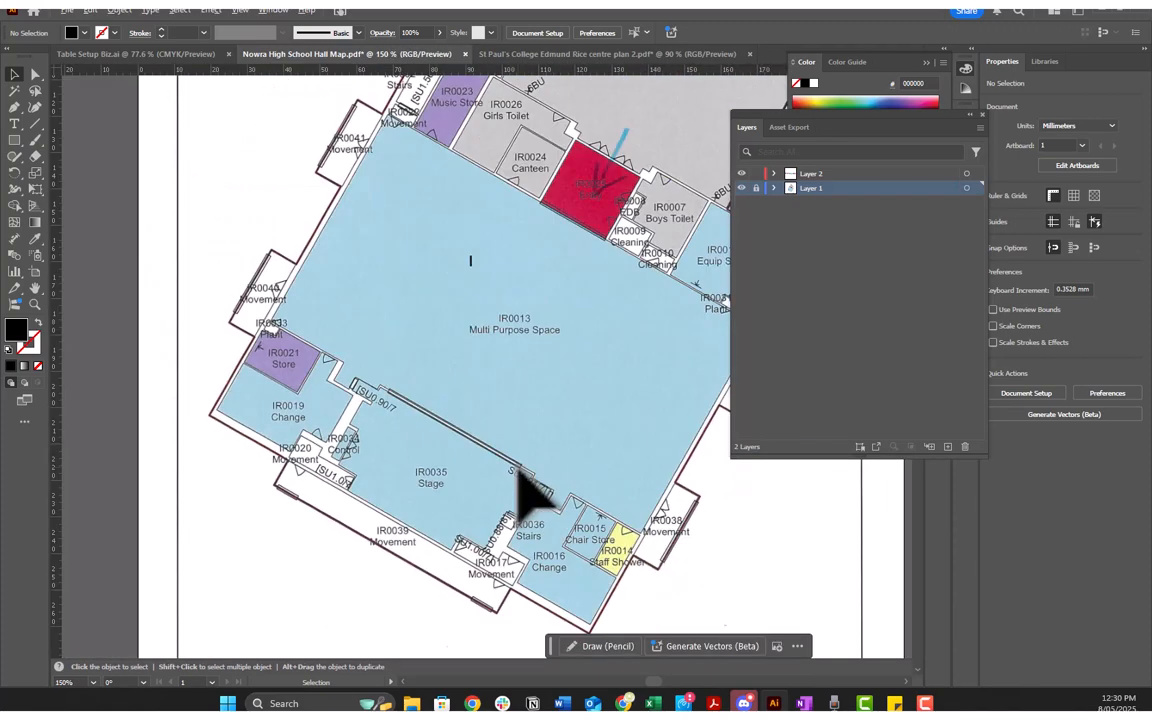
scroll(518, 468, "up", 1)
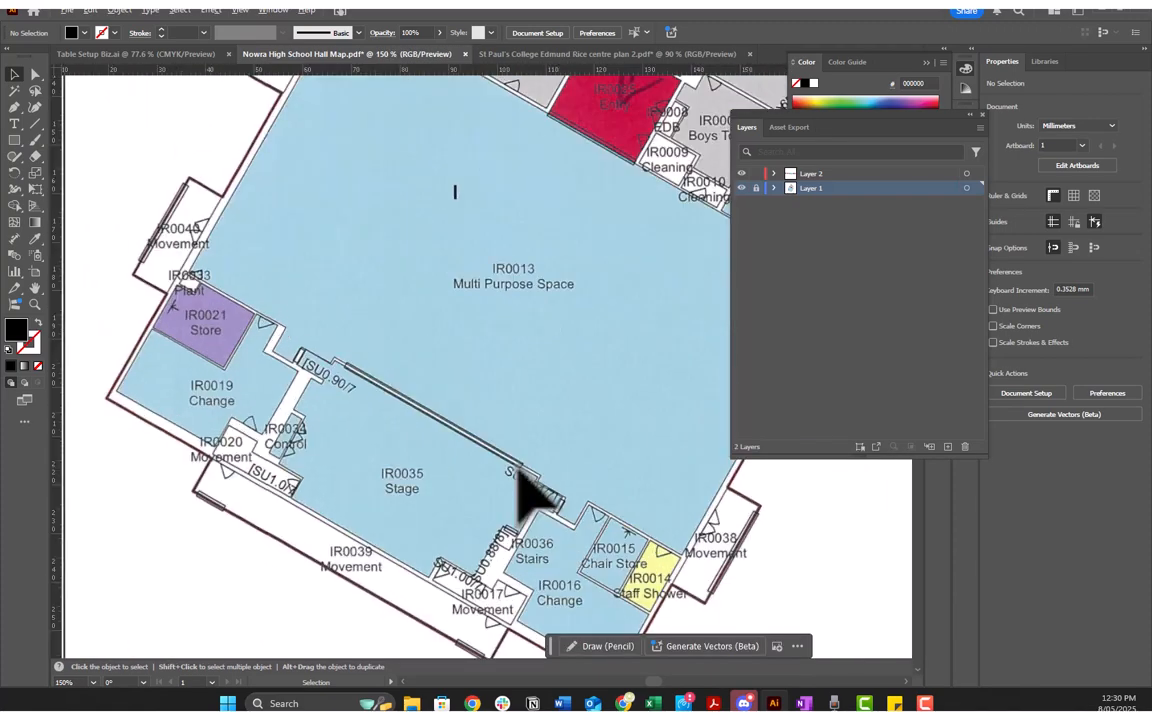
left_click(122, 56)
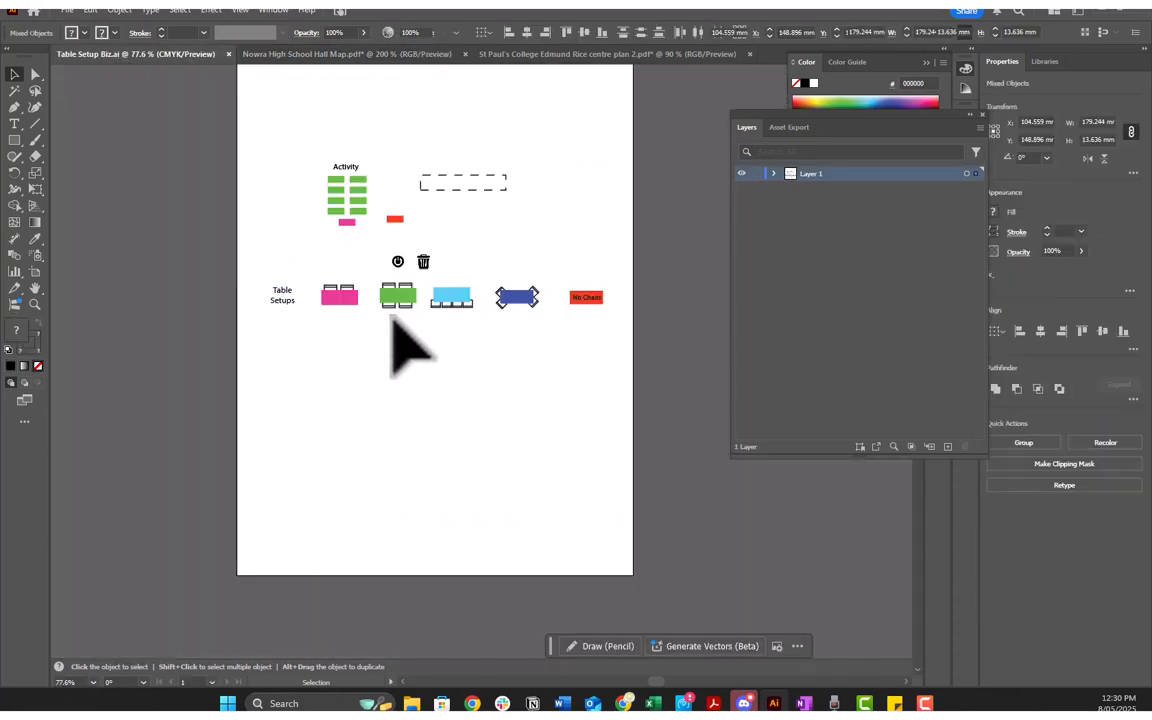
left_click_drag(311, 157, 380, 232)
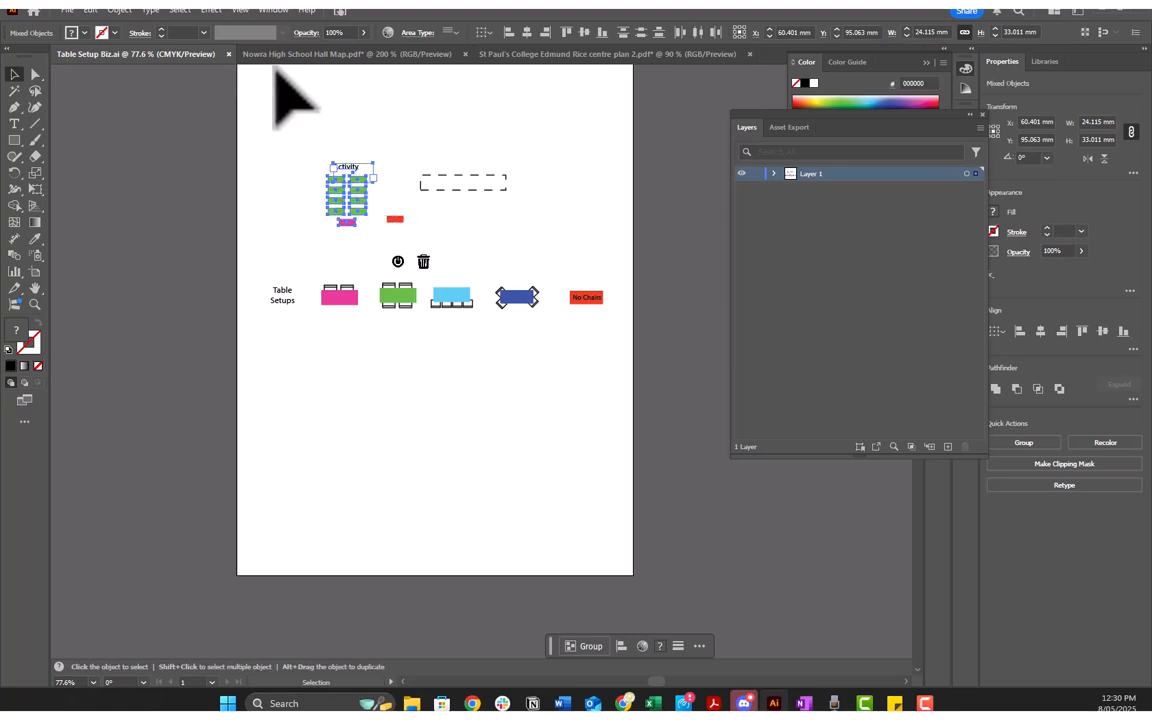
left_click(363, 55)
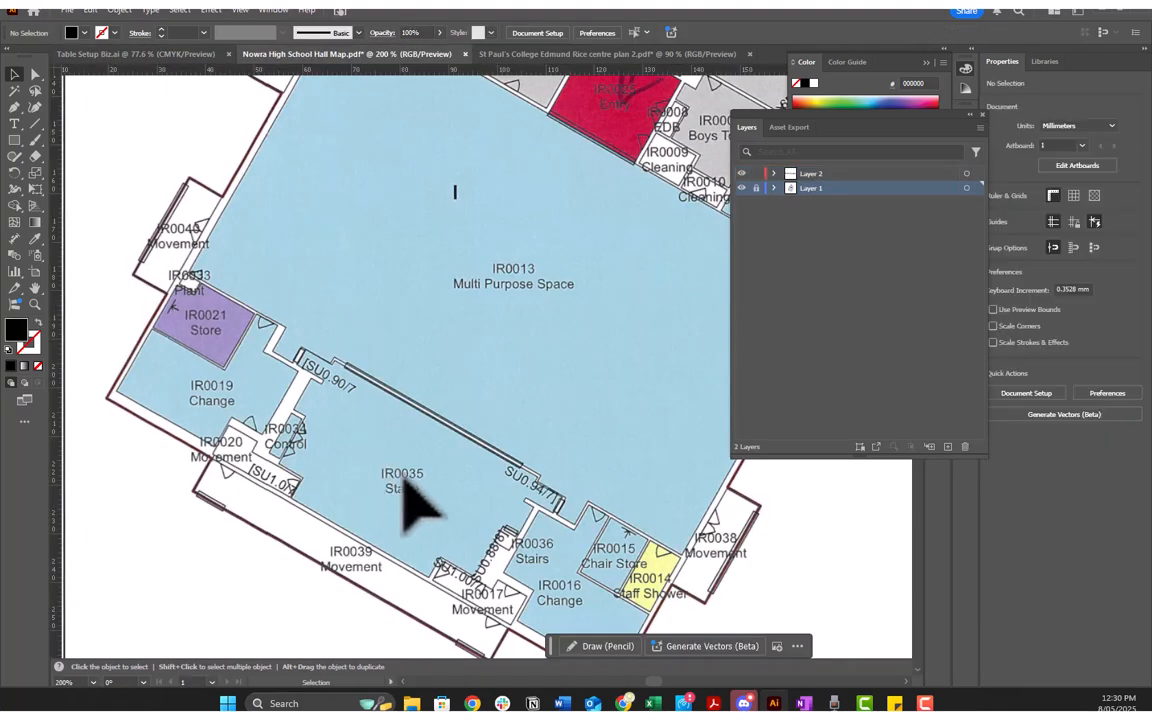
Step: Try to paste the table block into Layer 1, decline unlocking it, and make Layer 2 the active layer
key("ctrl+v")
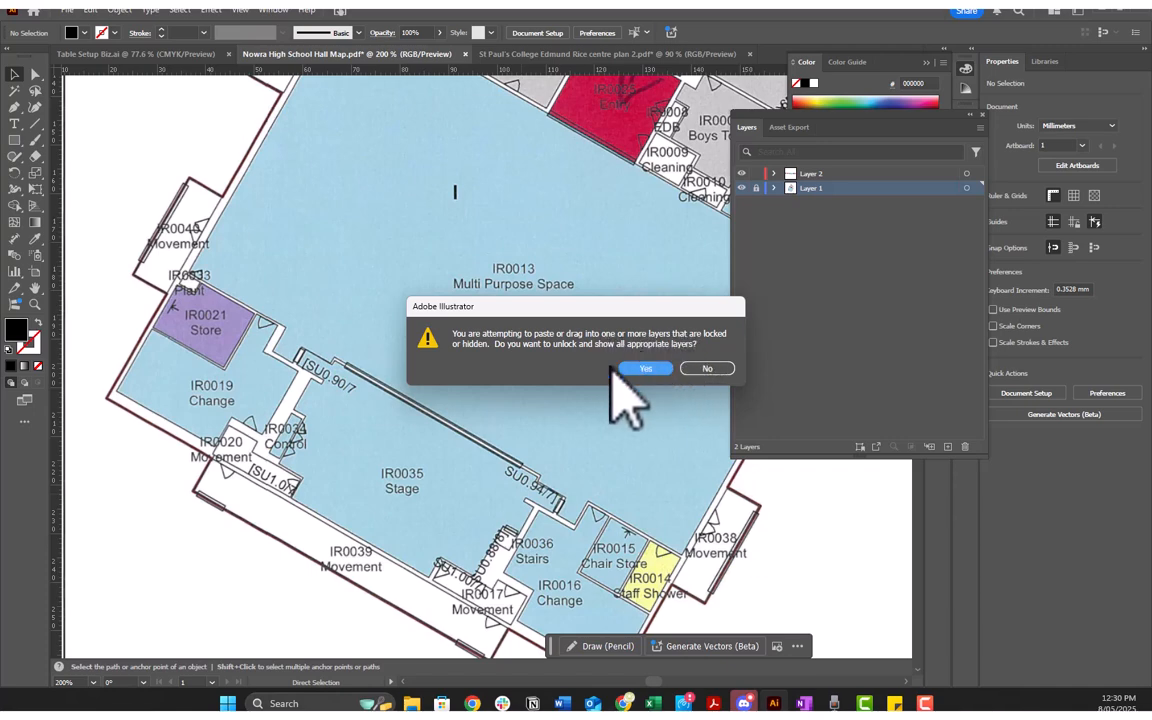
left_click(712, 369)
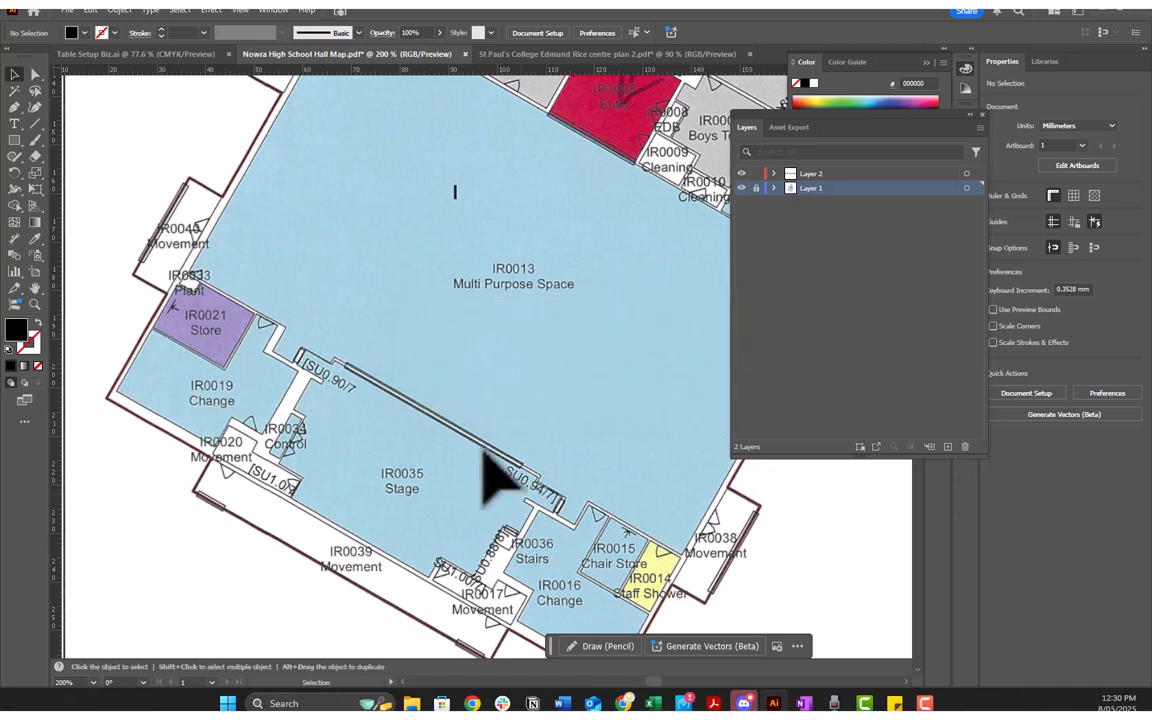
left_click(812, 174)
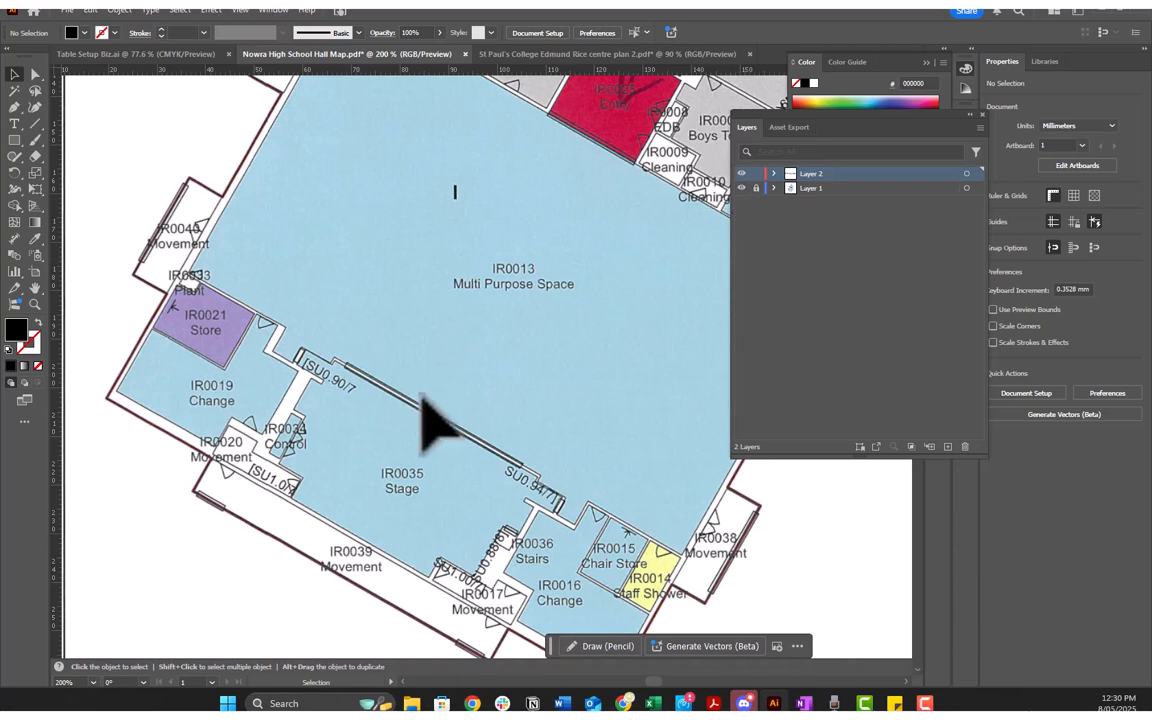
Step: Paste the Activity table block into Layer 2 and move it onto the IR0035 Stage area
key("ctrl+v")
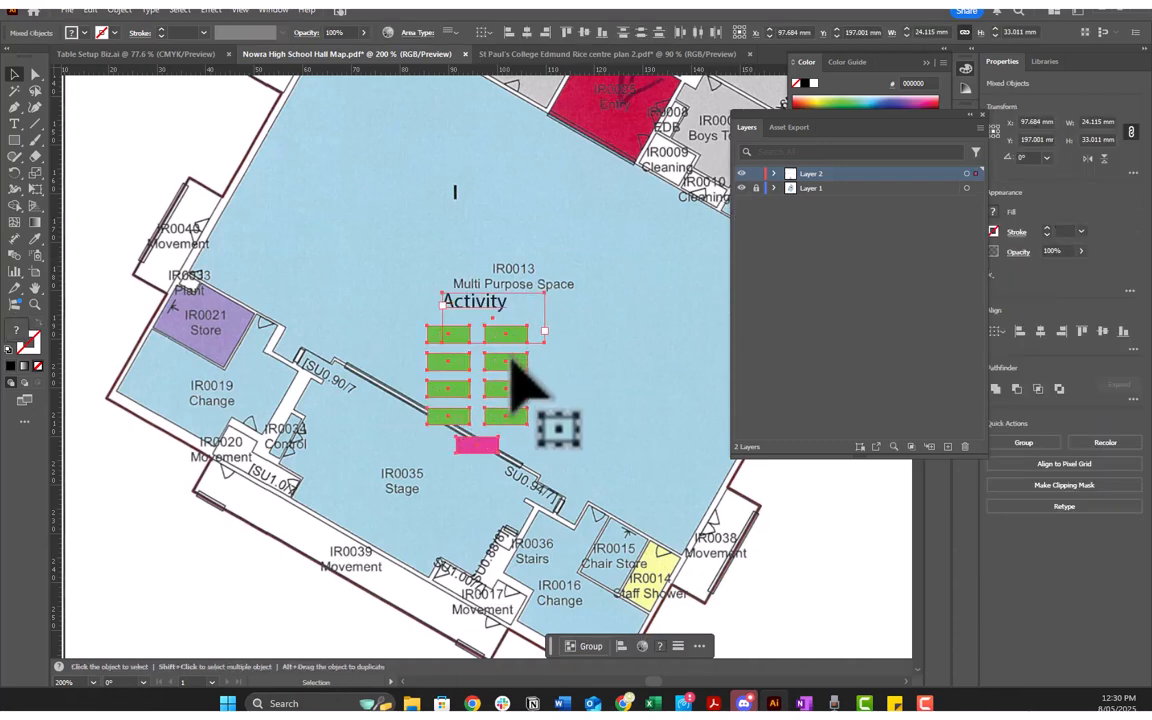
left_click_drag(519, 373, 432, 472)
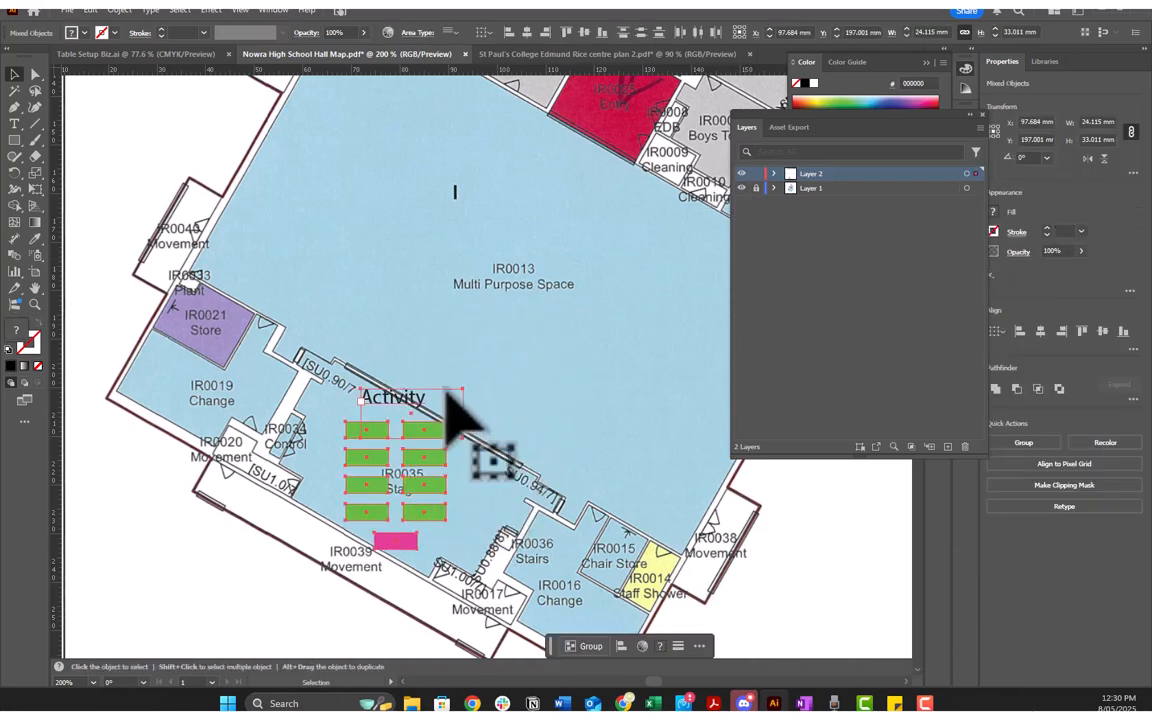
key("ctrl+shift+a")
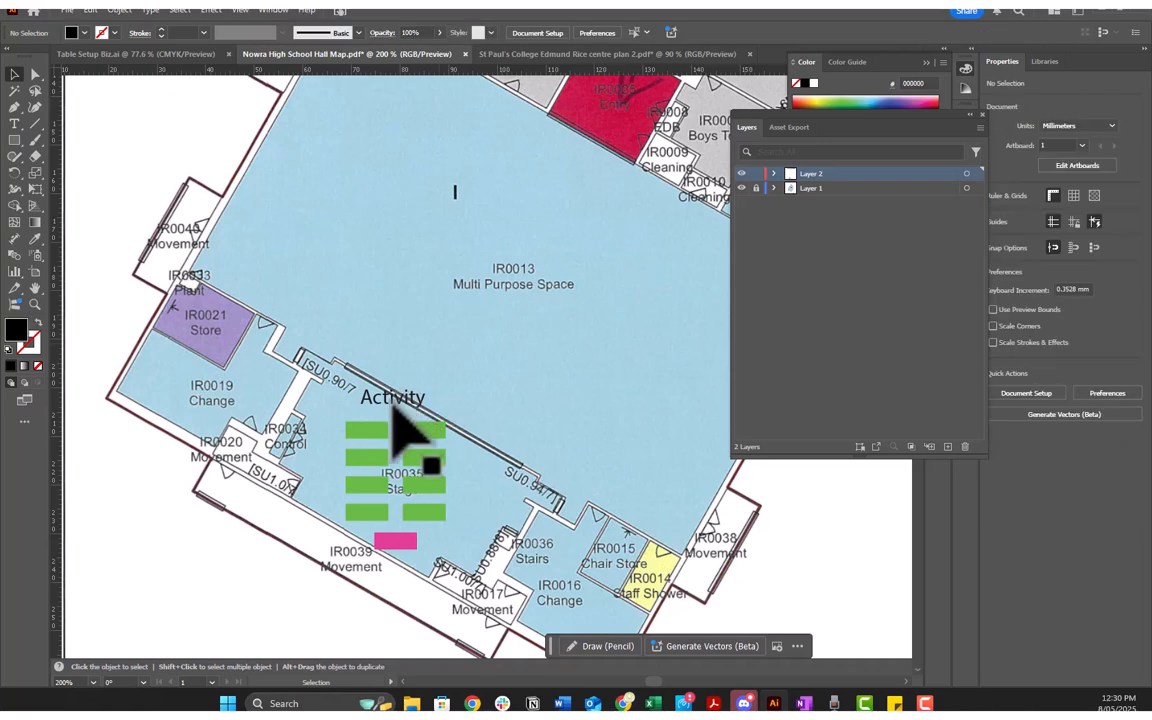
Step: Change the Activity label above the stage tables to read Bridge
key("t")
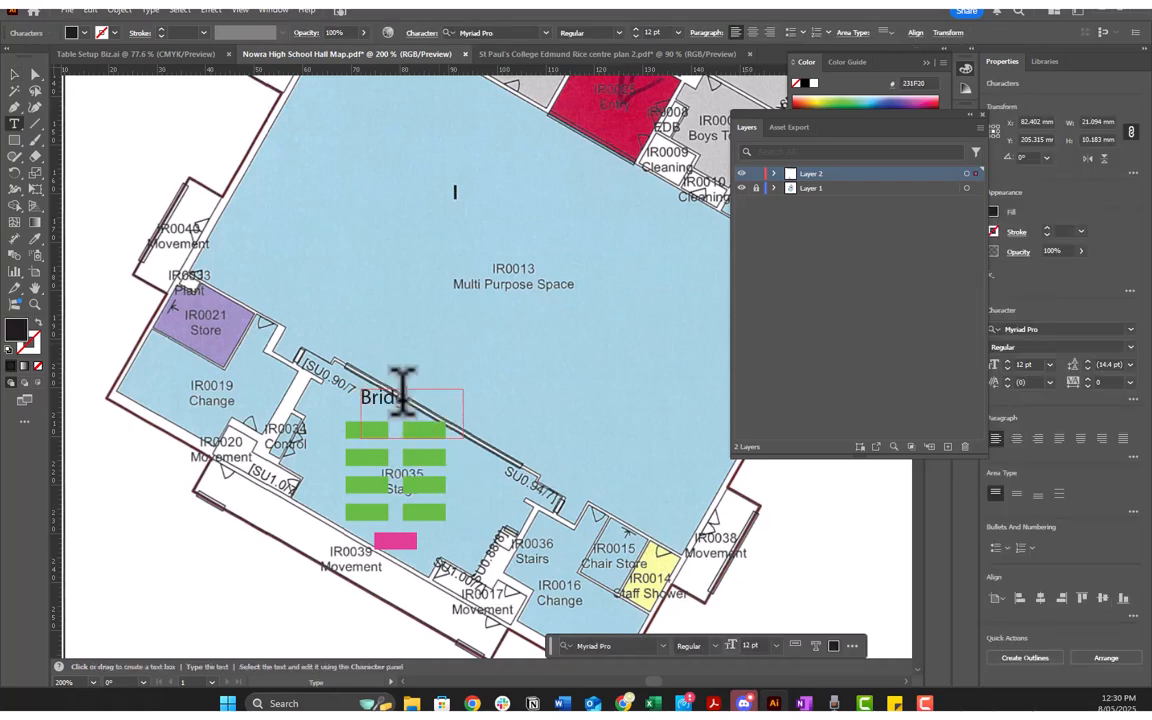
left_click(465, 352)
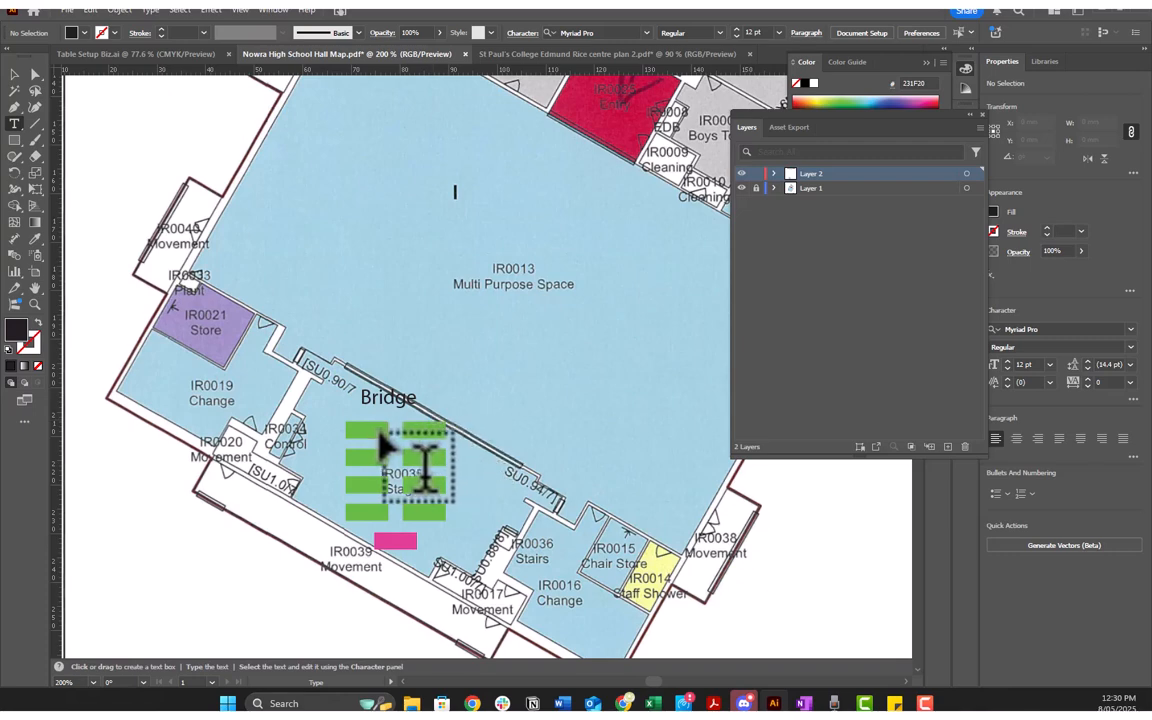
left_click(390, 403)
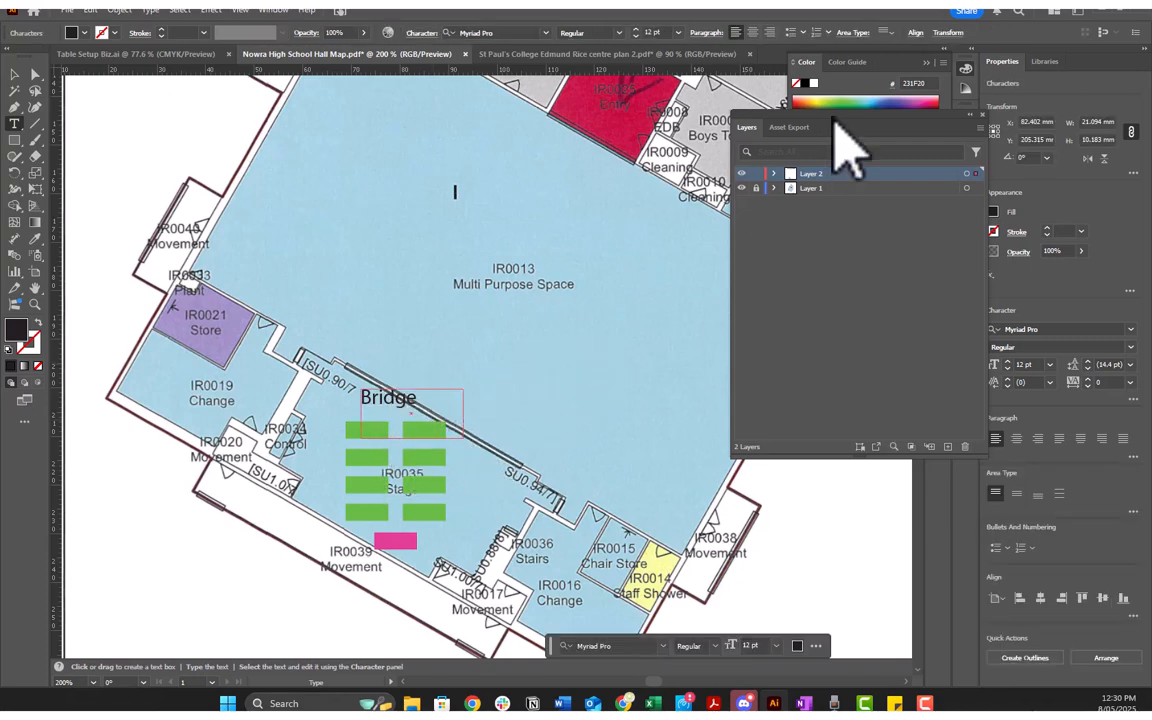
Step: Centre the Bridge text both horizontally and vertically within its text box
left_click_drag(862, 127, 744, 127)
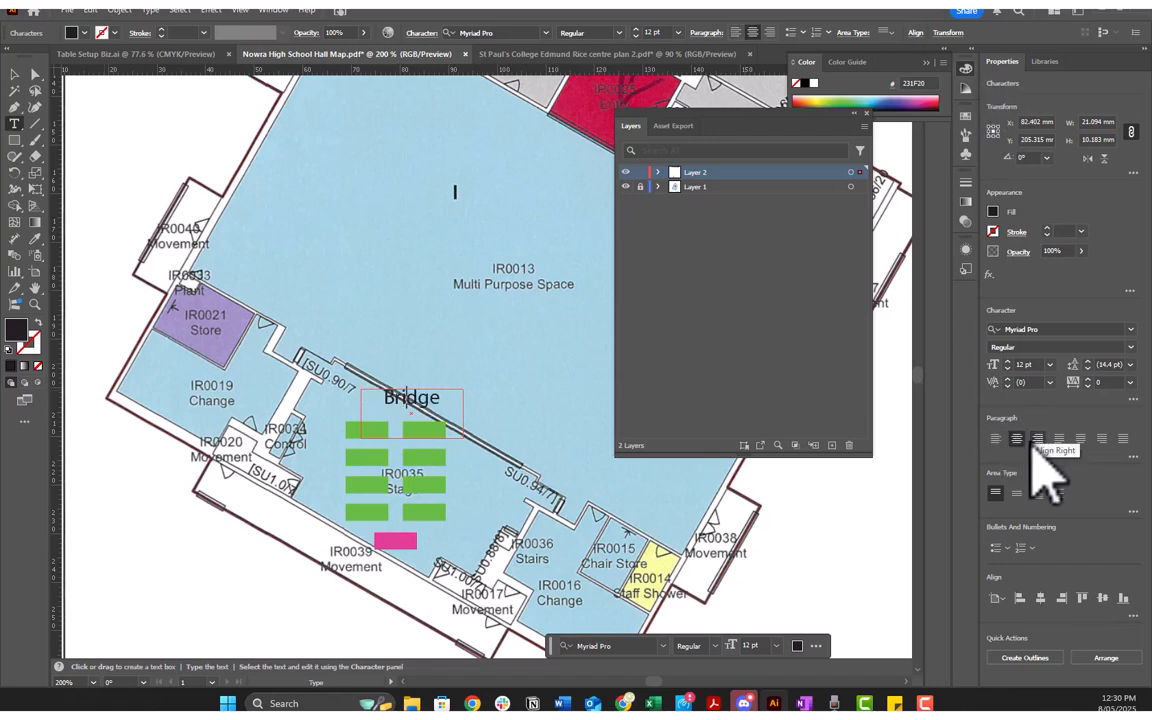
left_click(1018, 495)
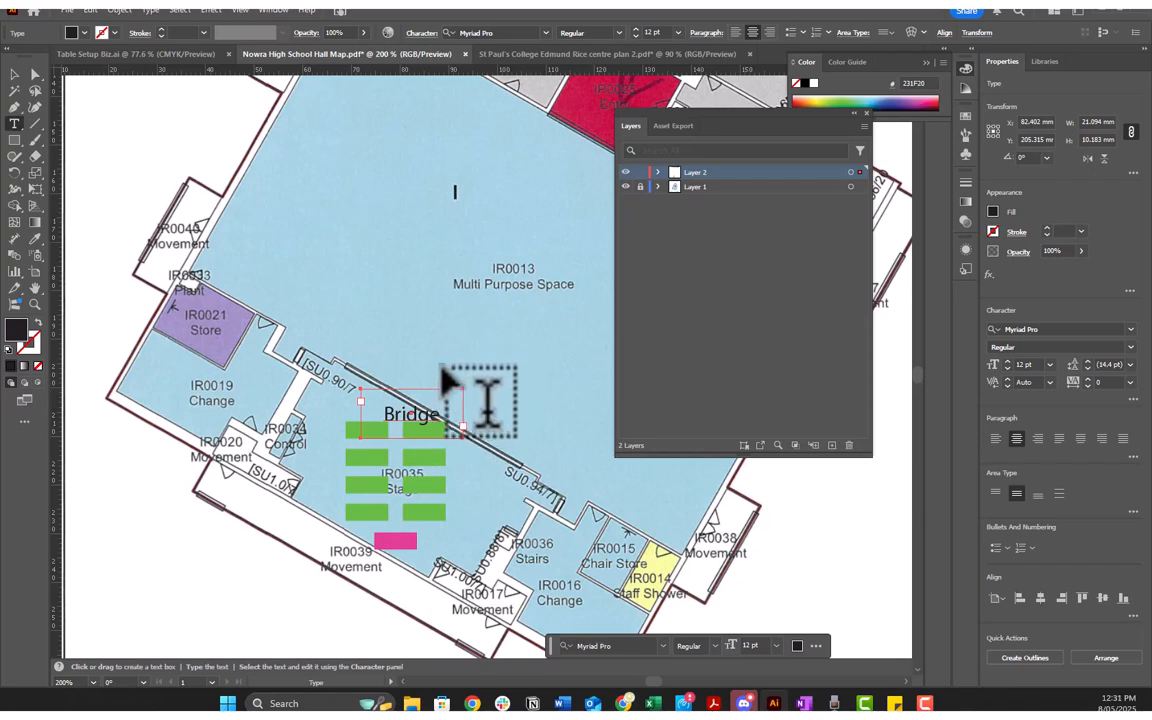
left_click_drag(812, 130, 806, 109)
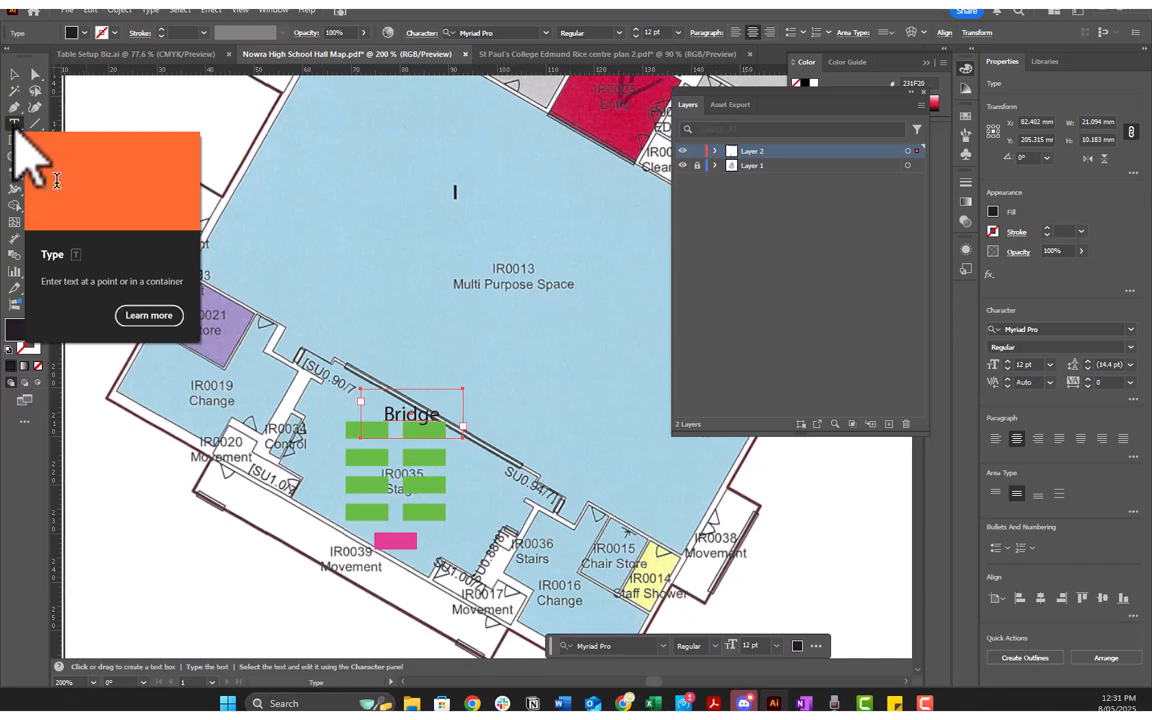
left_click(519, 228)
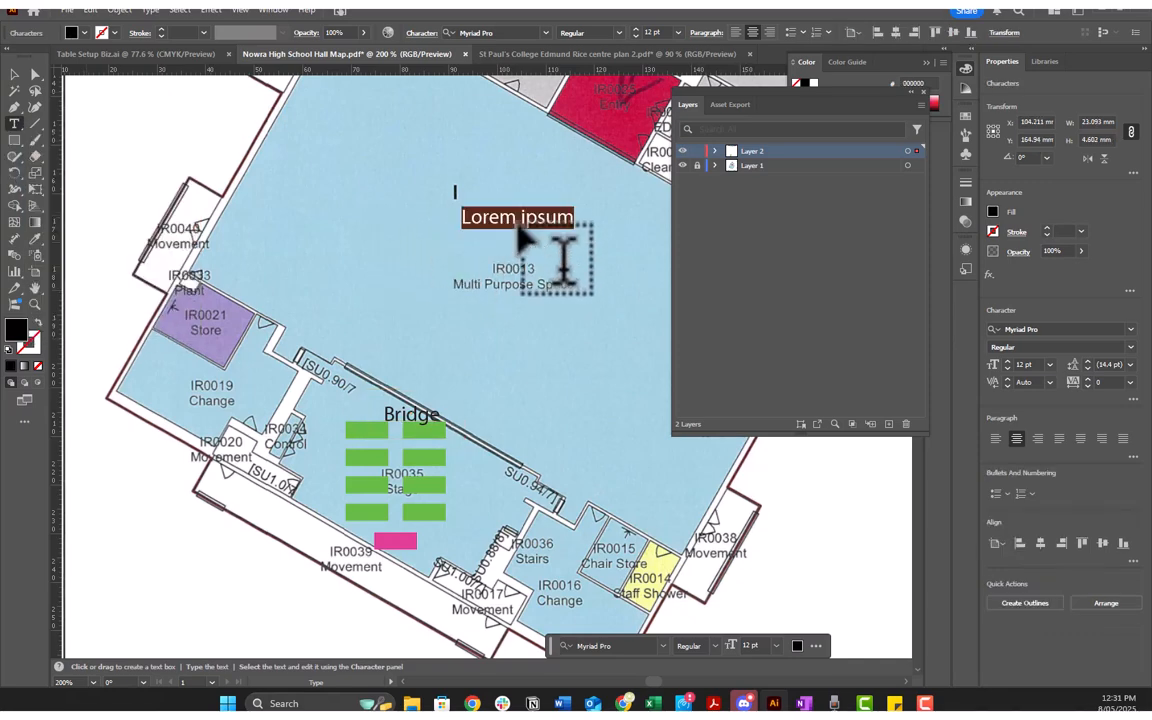
key("Escape")
key("ctrl+z")
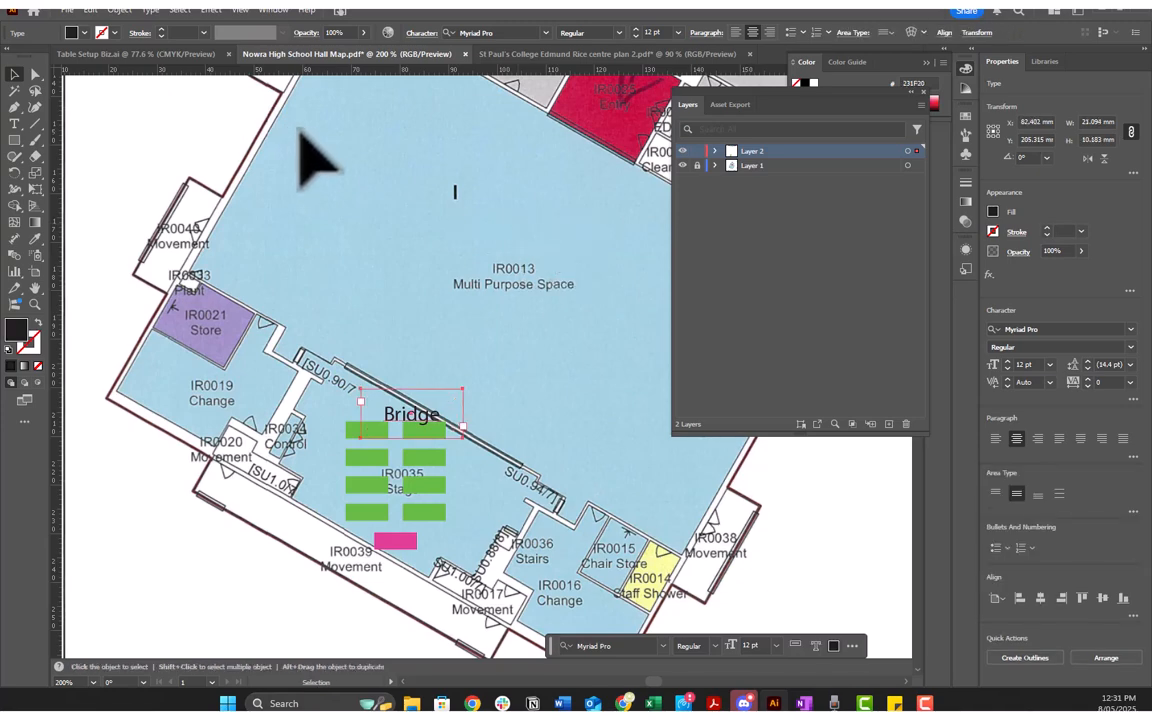
left_click(16, 126)
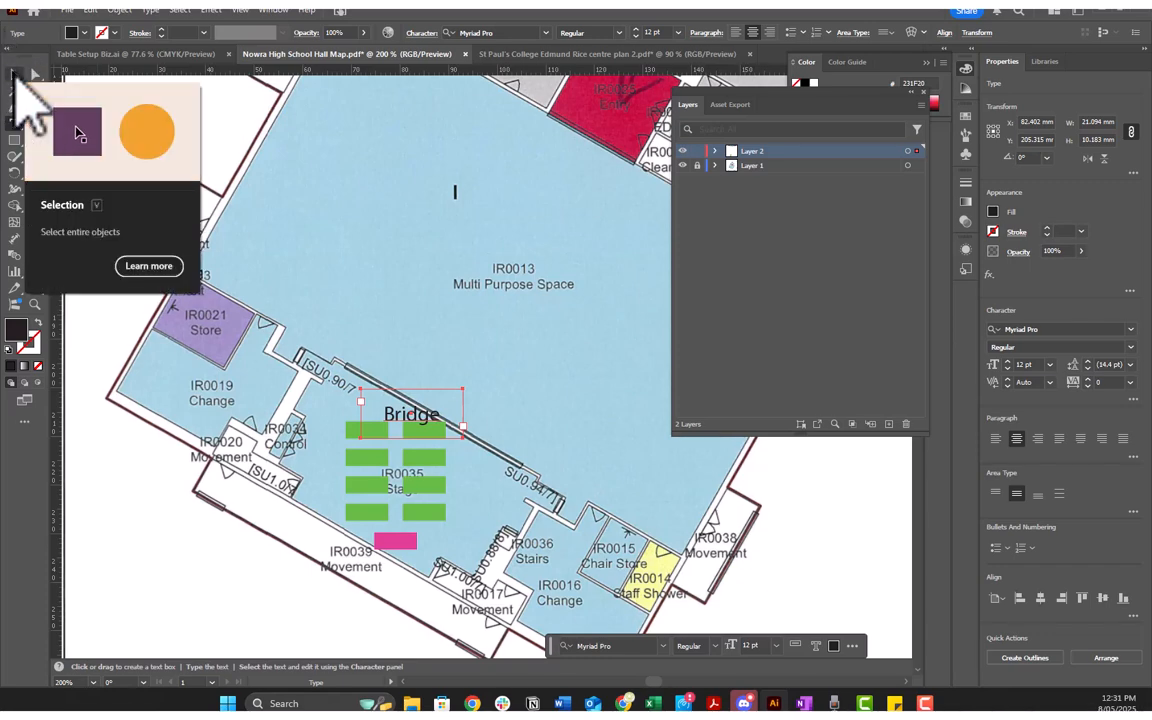
Step: Move the Bridge label so it sits centred just above the two columns of green tables
left_click(16, 76)
left_click_drag(412, 422, 397, 412)
left_click(323, 386)
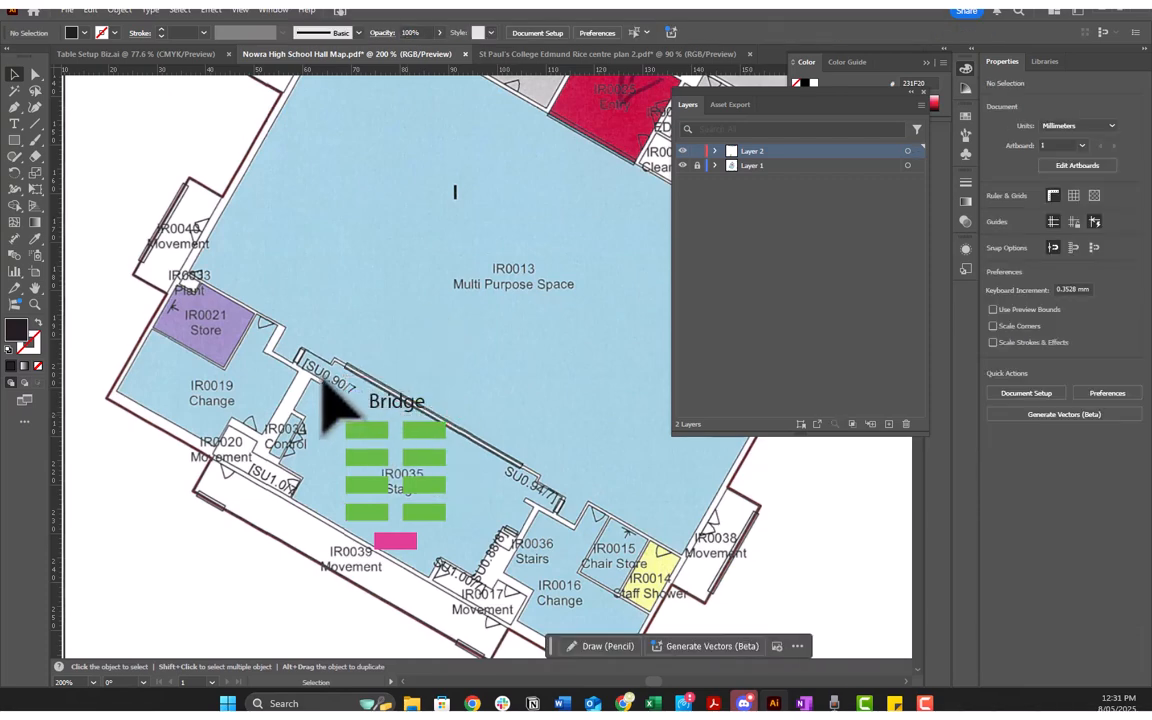
Step: Rotate the Bridge label and all its tables together by 60° and shift the block to fit inside the stage
left_click_drag(323, 386, 488, 604)
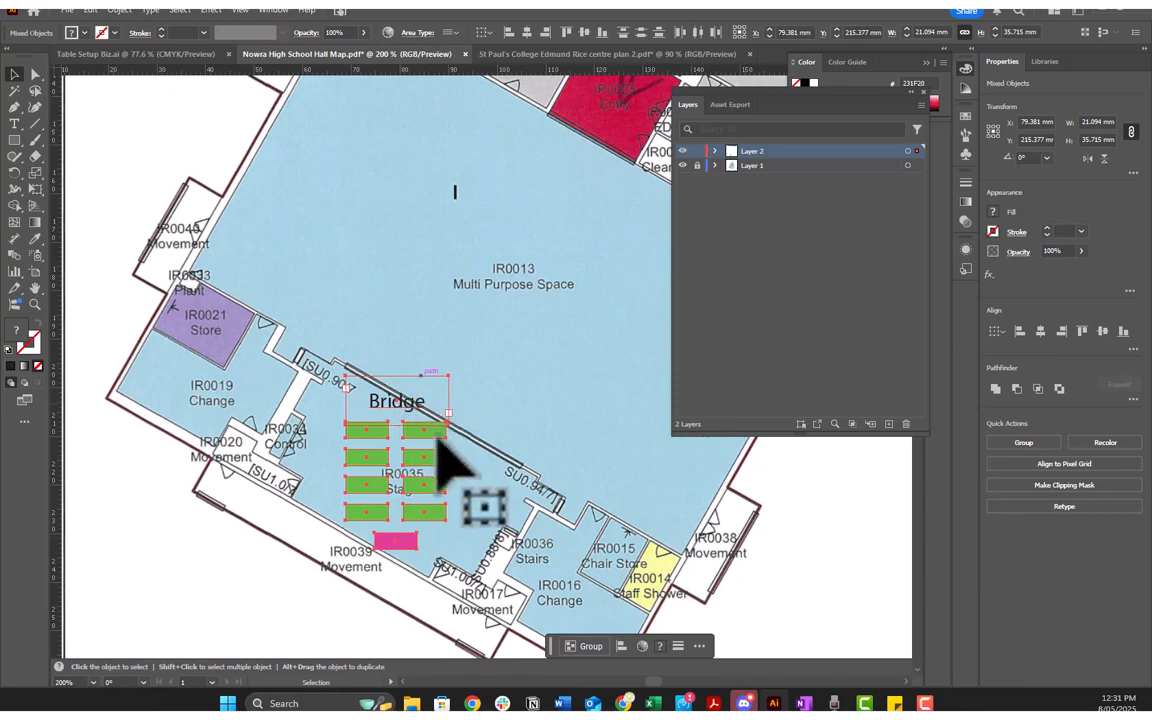
right_click(440, 438)
mouse_move(500, 350)
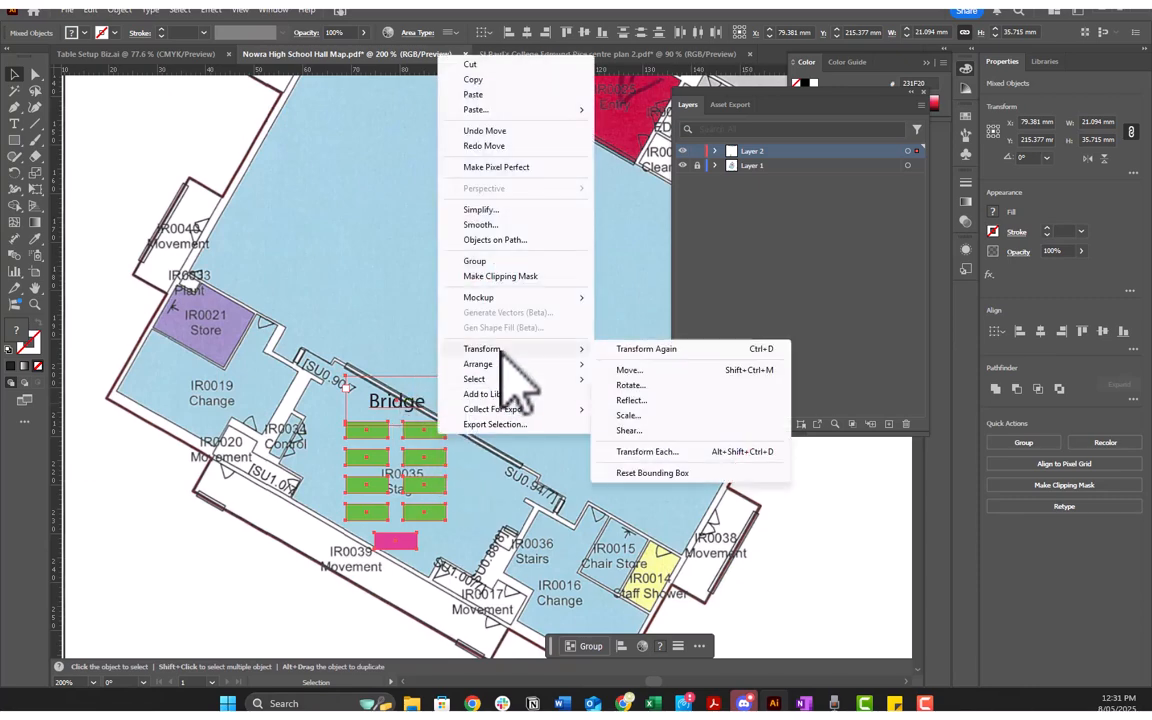
left_click(635, 385)
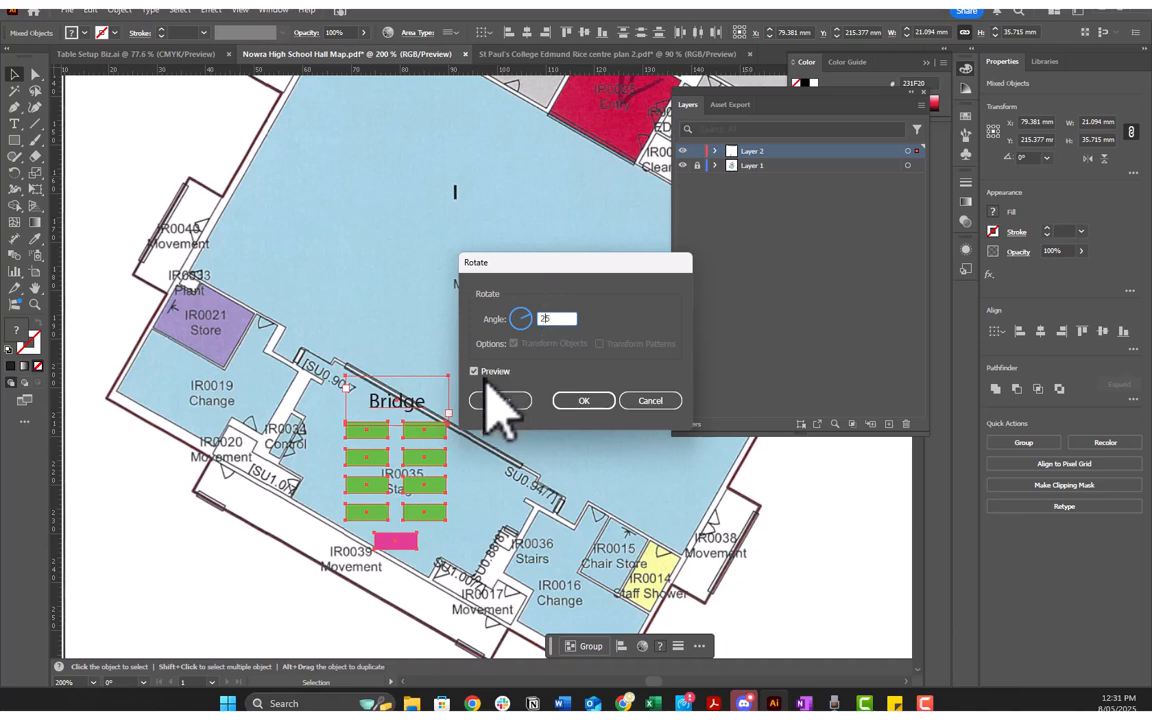
key("Tab")
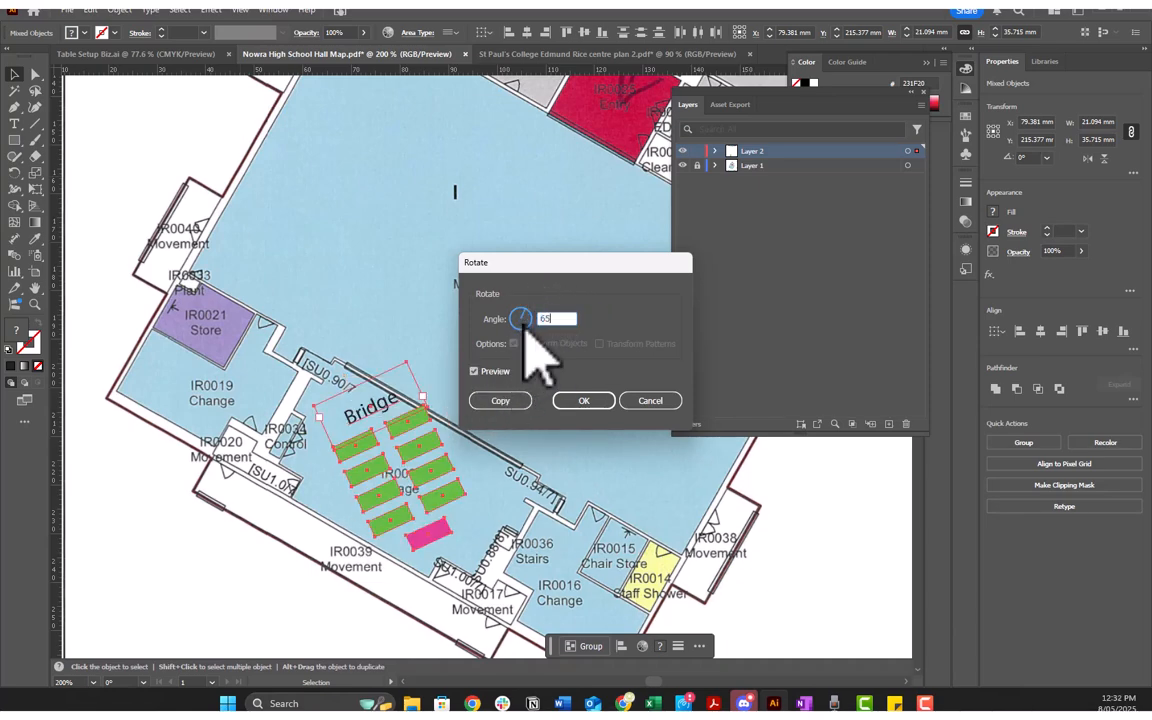
key("Tab")
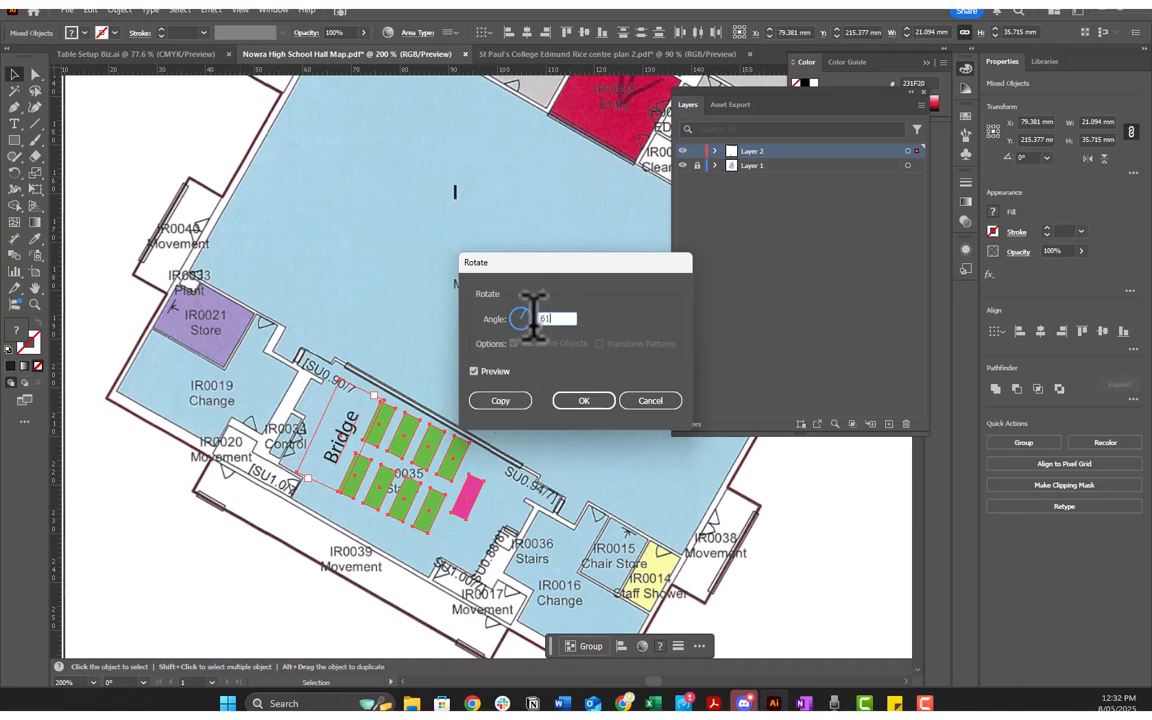
left_click(483, 374)
left_click(481, 373)
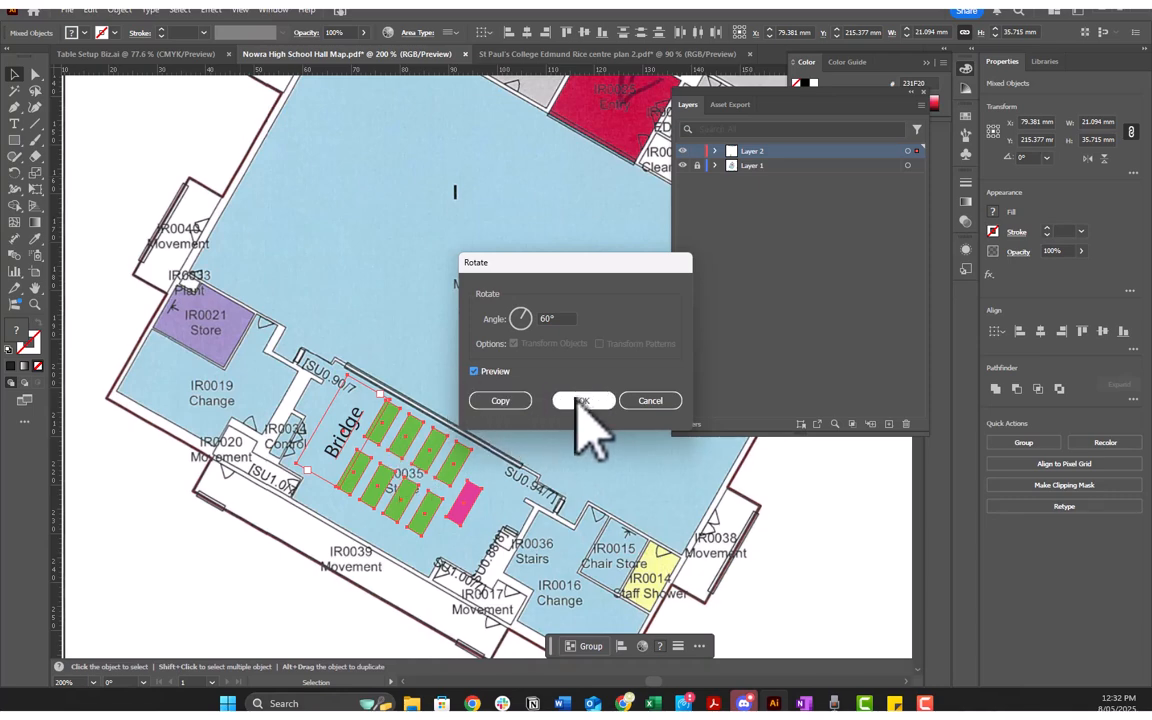
left_click(584, 401)
mouse_move(437, 509)
left_mouse_down()
mouse_move(470, 478)
mouse_move(446, 497)
mouse_move(448, 488)
left_mouse_up()
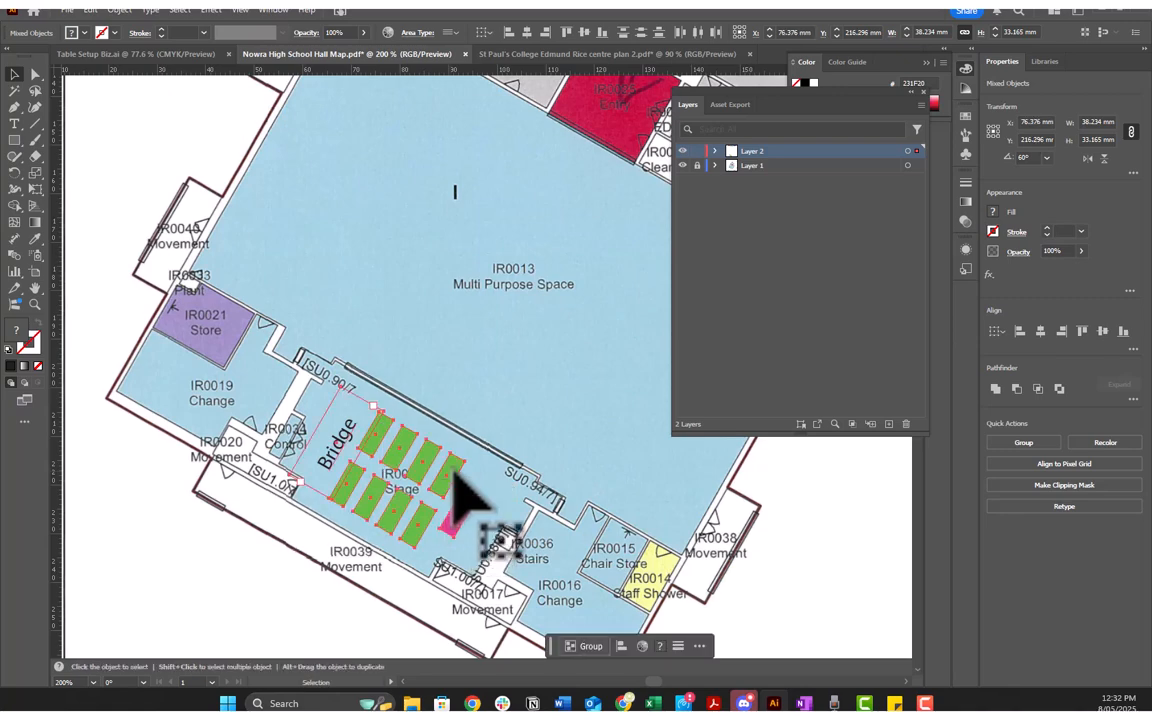
left_click(482, 398)
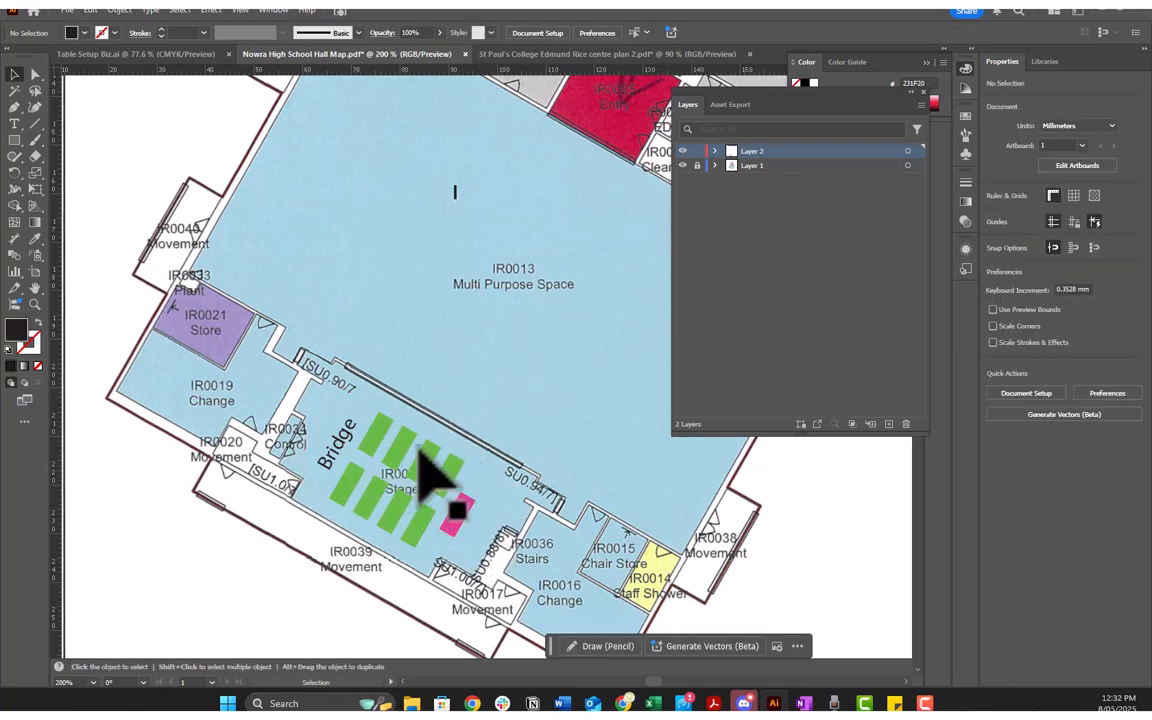
Step: Examine the rotated Bridge block's placement and size against the whole hall plan and its scale bar
scroll(503, 407, "down", 1)
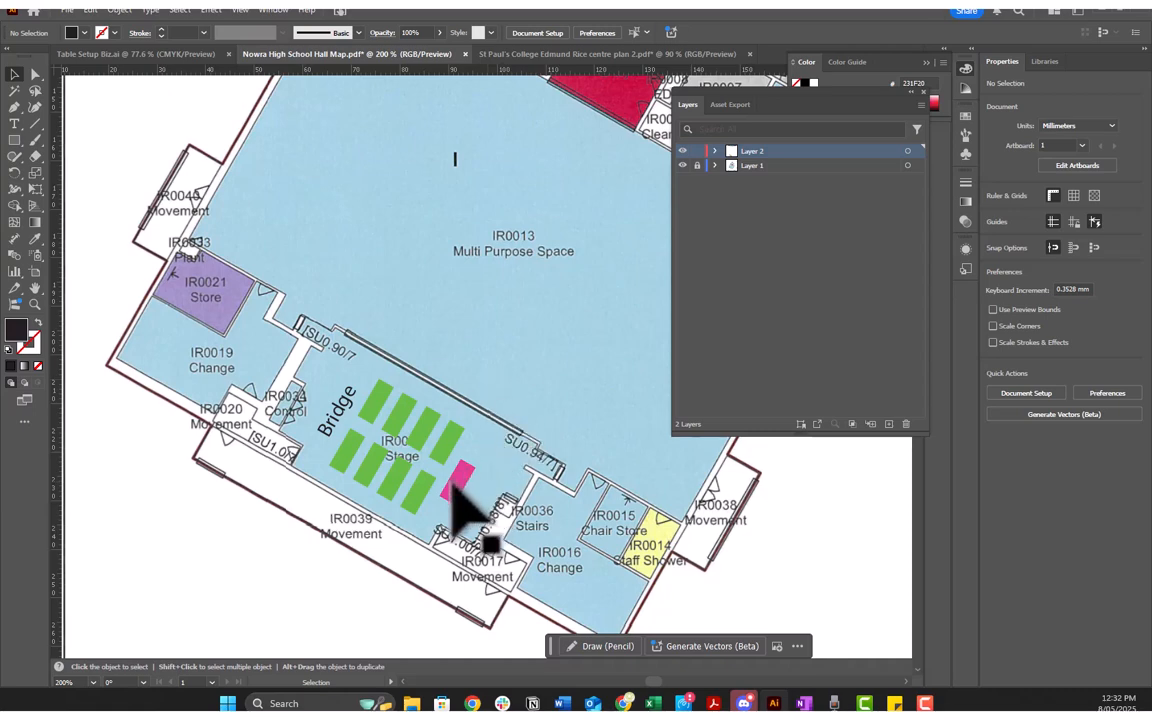
scroll(470, 510, "up", 20)
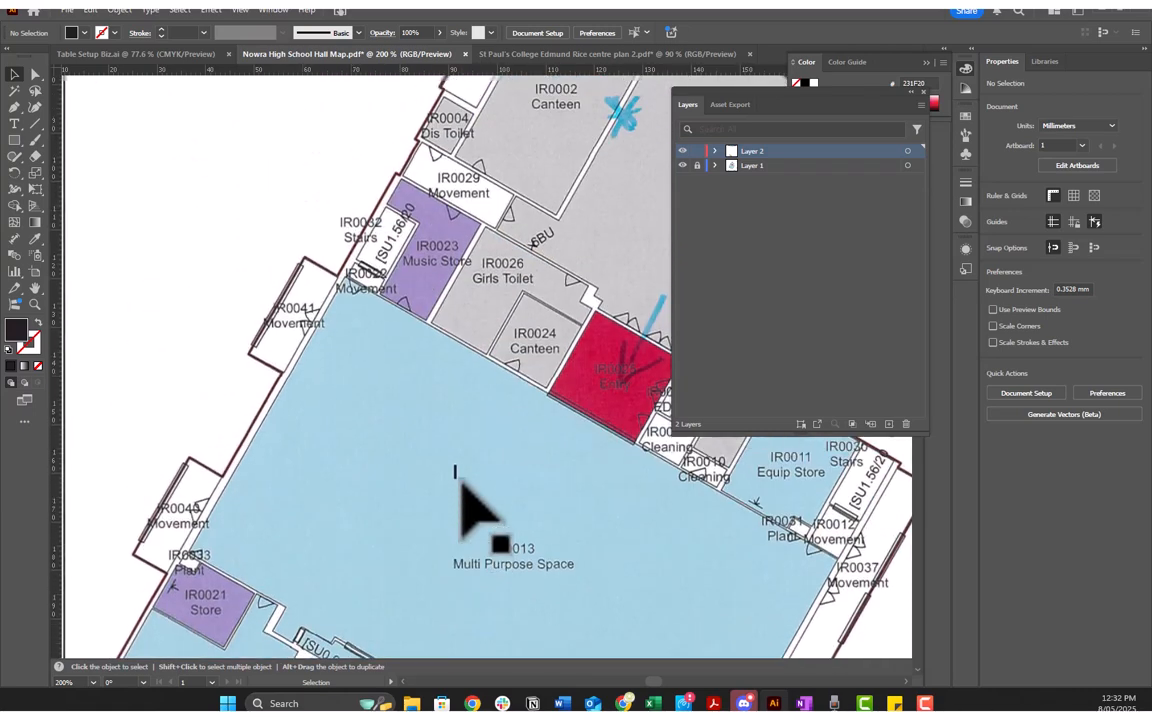
scroll(489, 442, "down", 20)
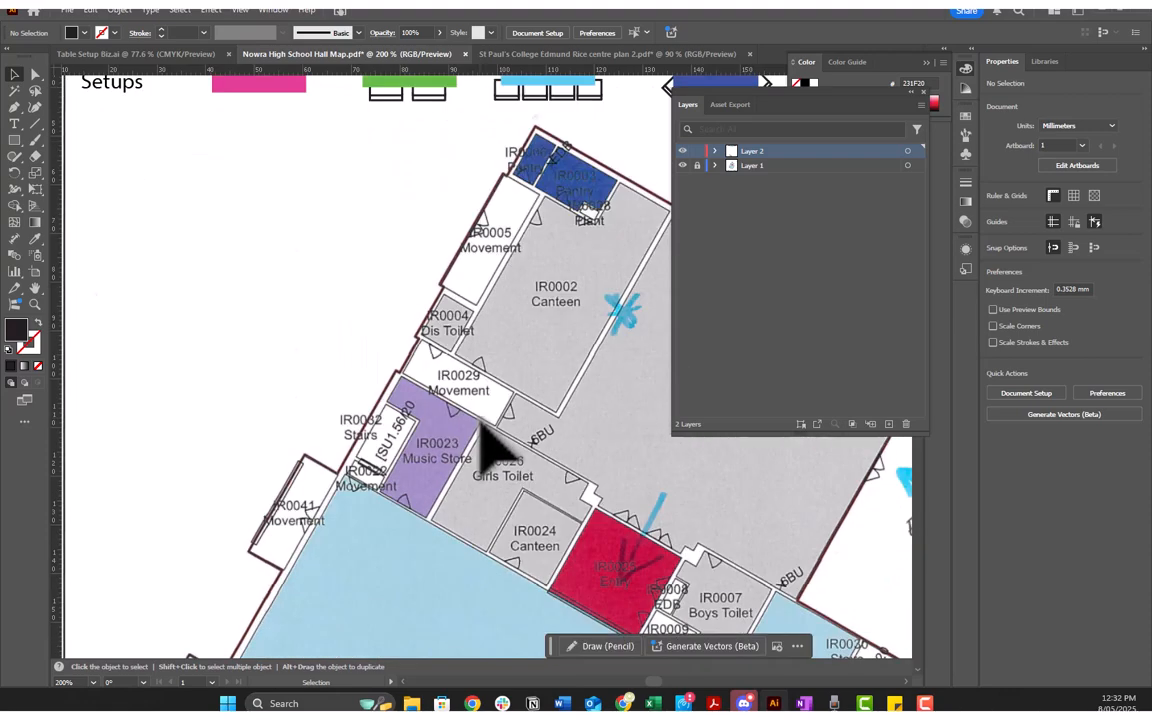
scroll(538, 450, "down", 3)
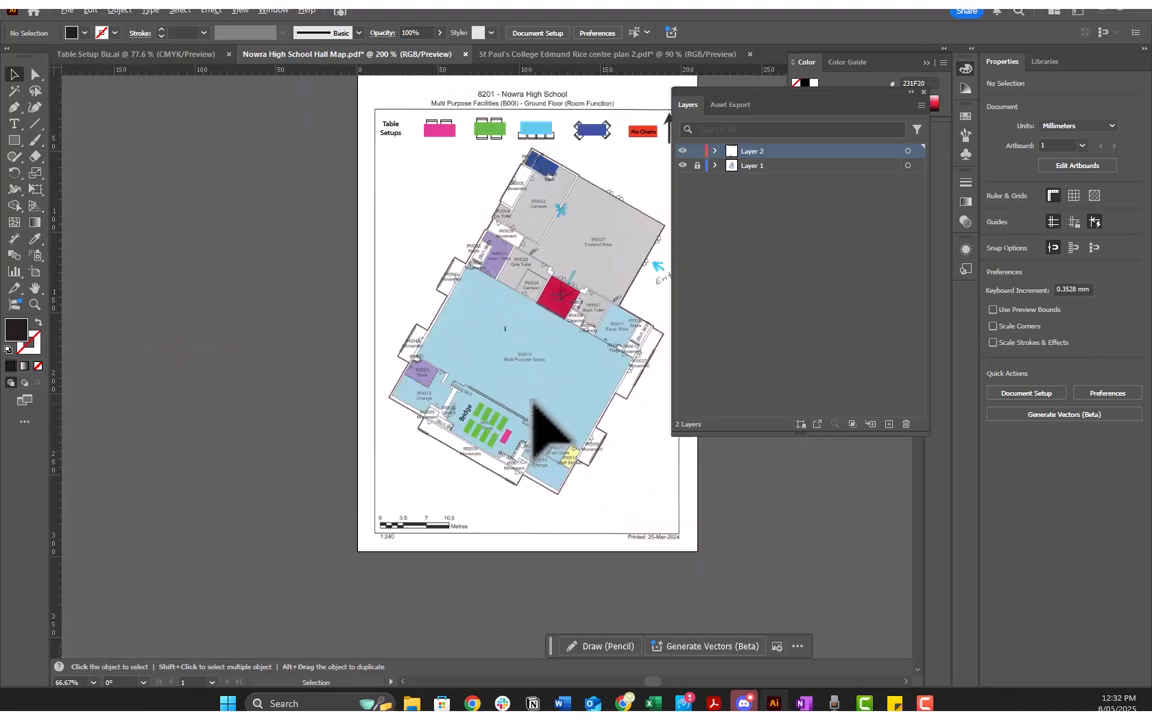
scroll(535, 388, "left", 1)
scroll(518, 370, "right", 3)
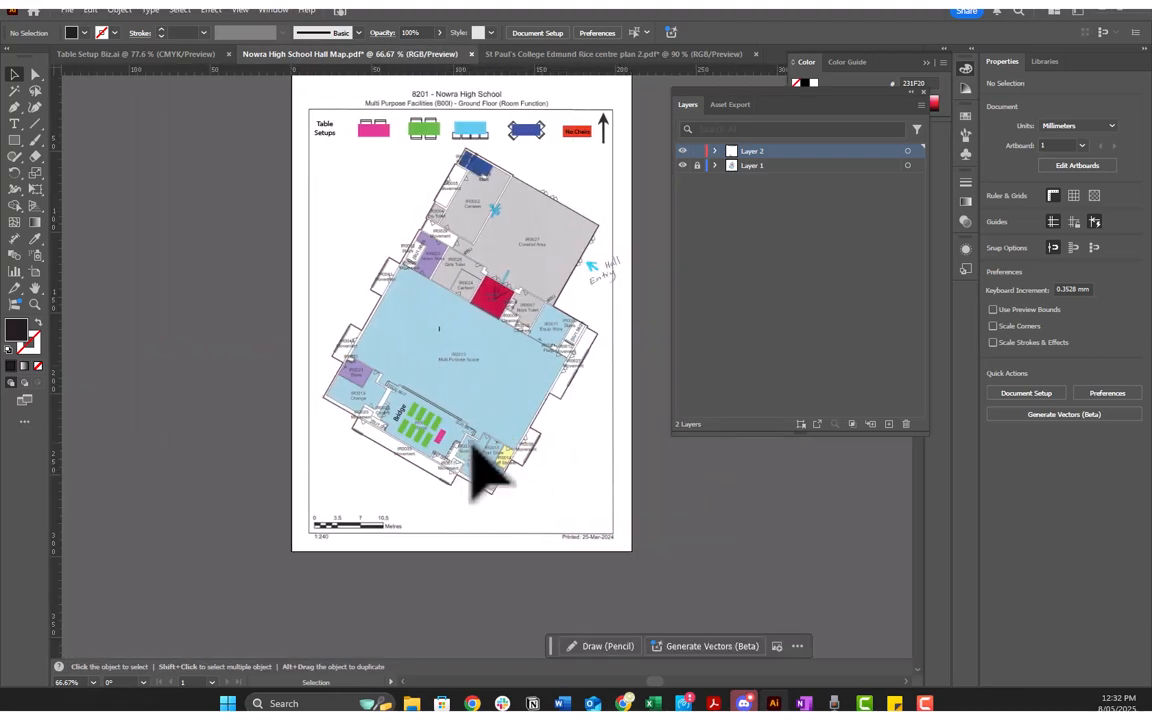
scroll(470, 442, "up", 2)
scroll(467, 441, "down", 1)
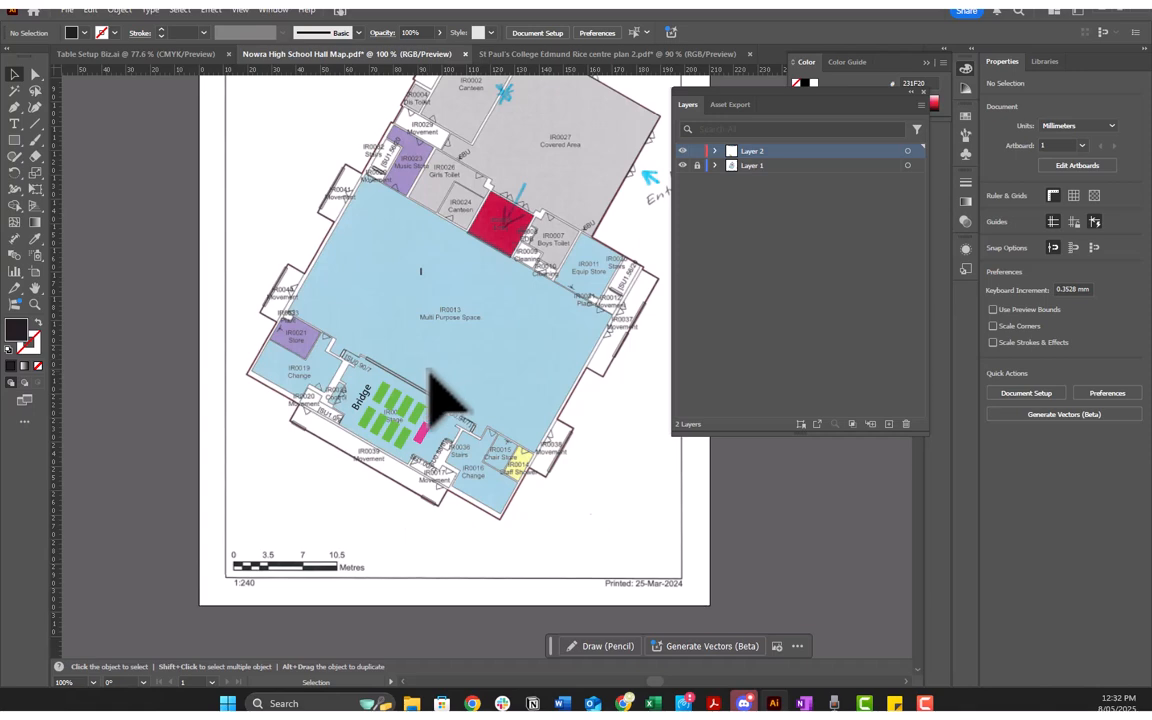
scroll(470, 380, "up", 1)
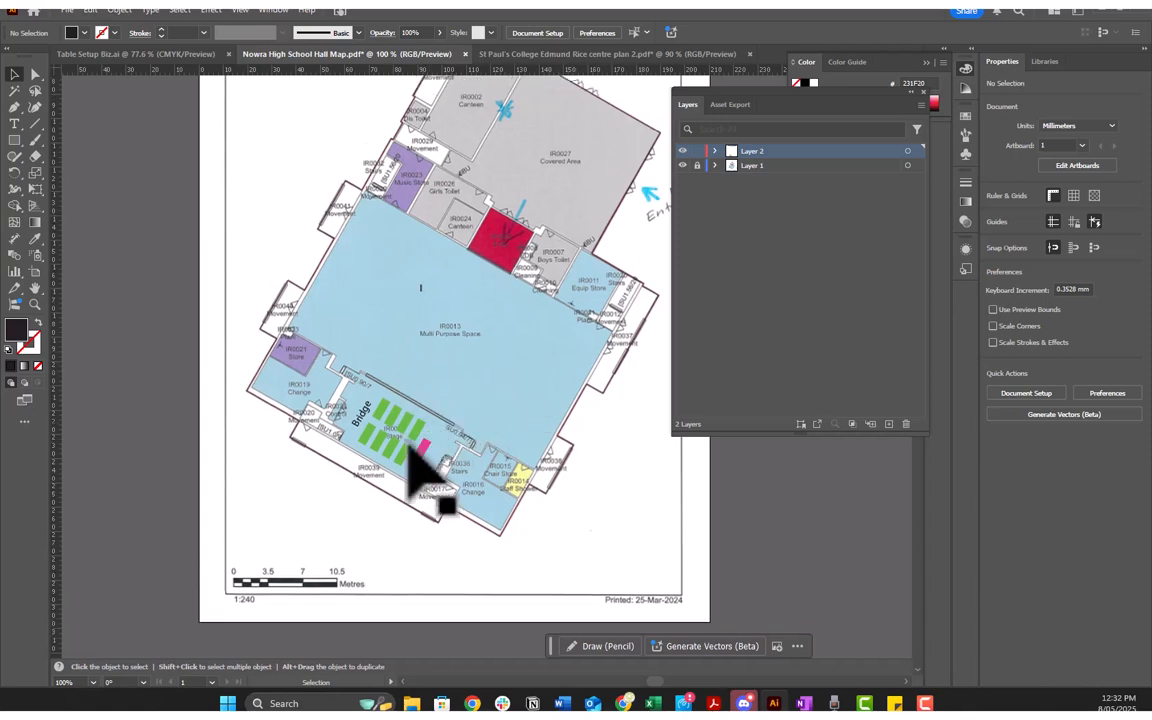
scroll(398, 456, "up", 1)
scroll(390, 482, "up", 1)
scroll(375, 480, "down", 1)
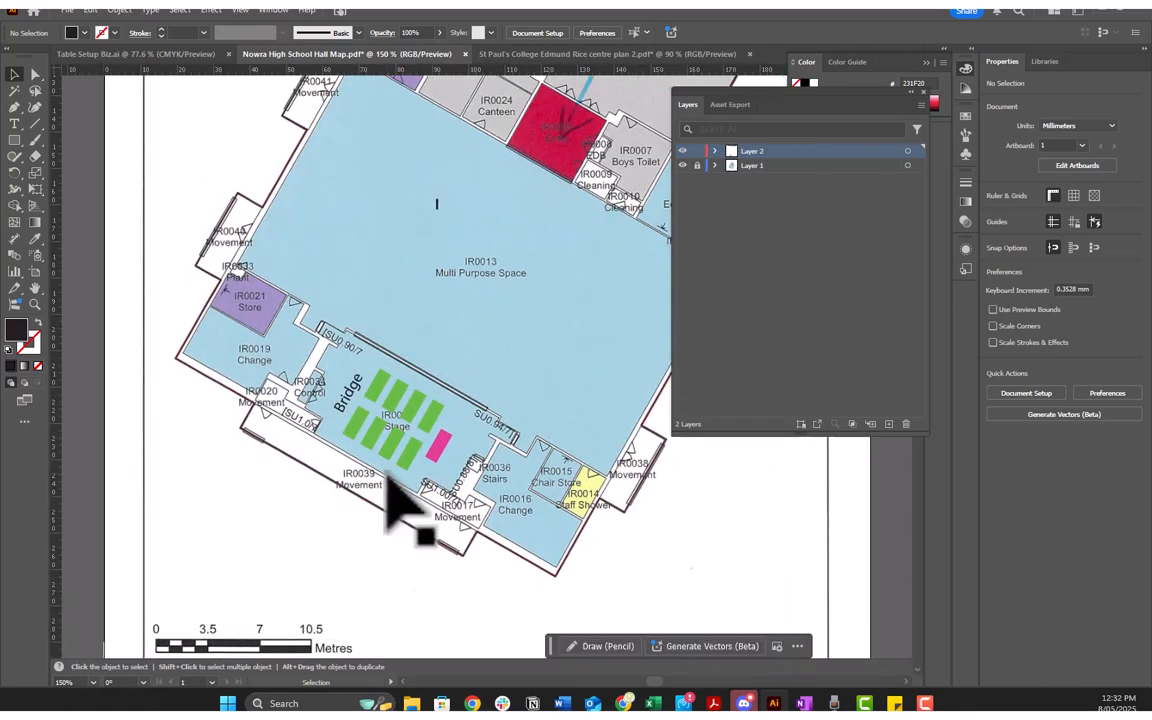
scroll(364, 466, "down", 1)
Step: Check a green table's size with a copy rotated 60° and lined up with the scale bar's zero mark, and delete the copy
left_click(409, 441)
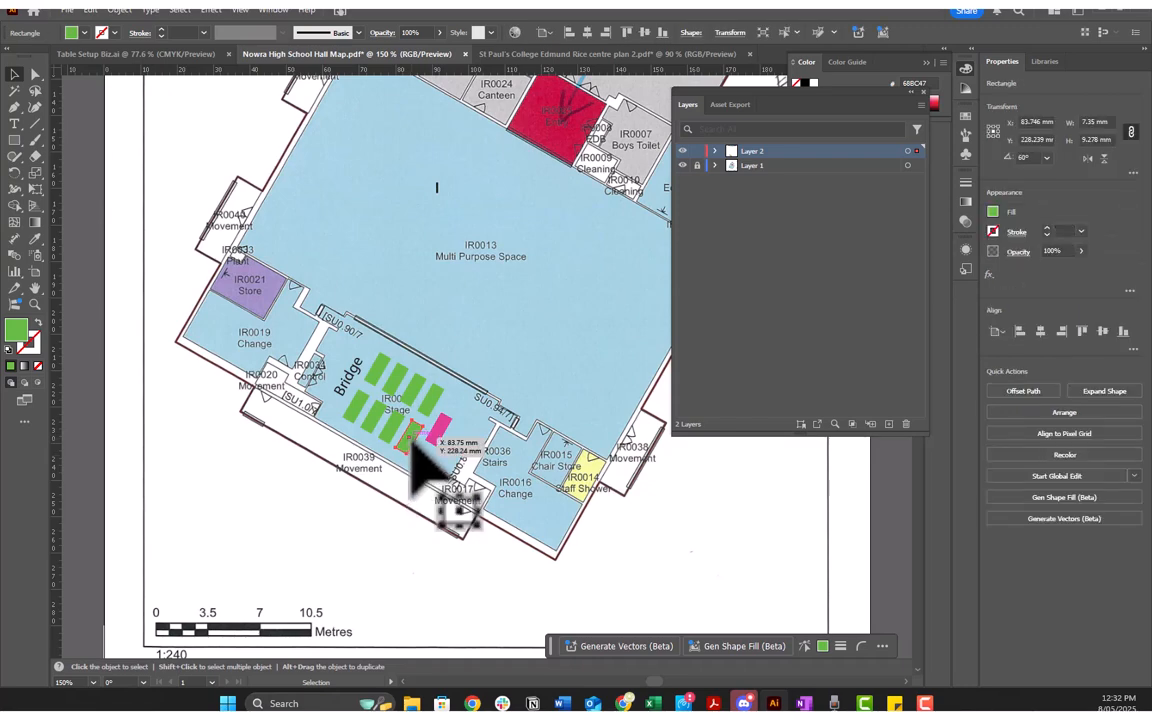
left_click_drag(418, 445, 190, 592)
right_click(190, 594)
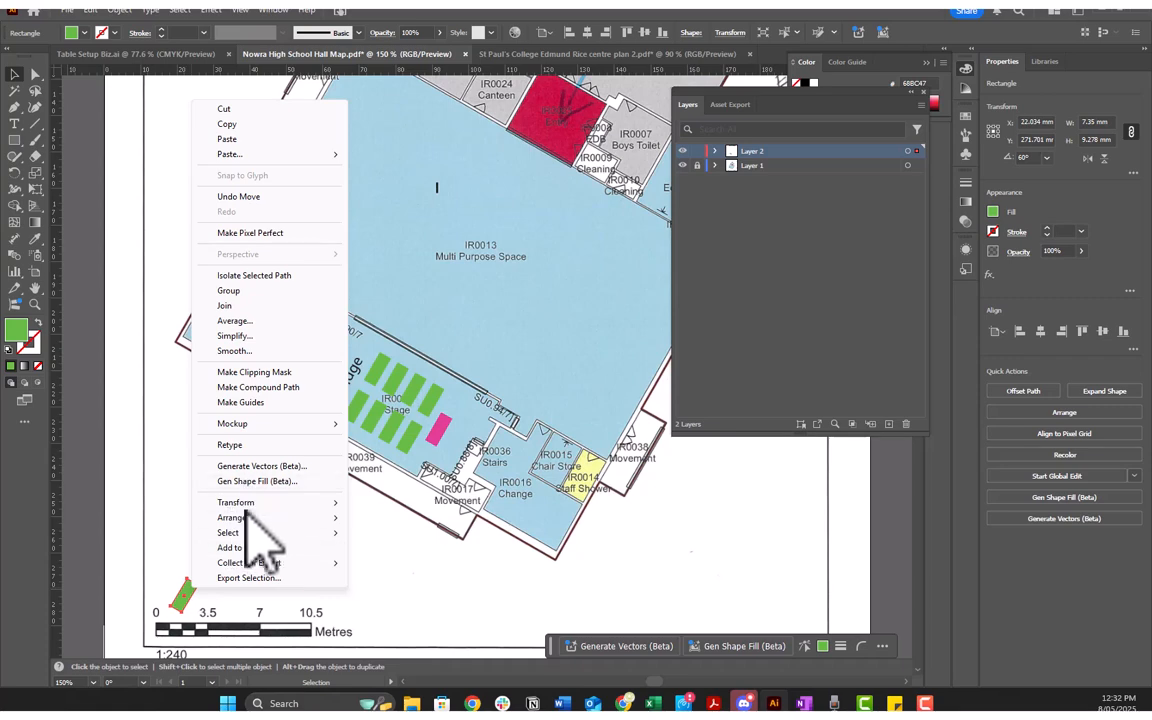
mouse_move(300, 501)
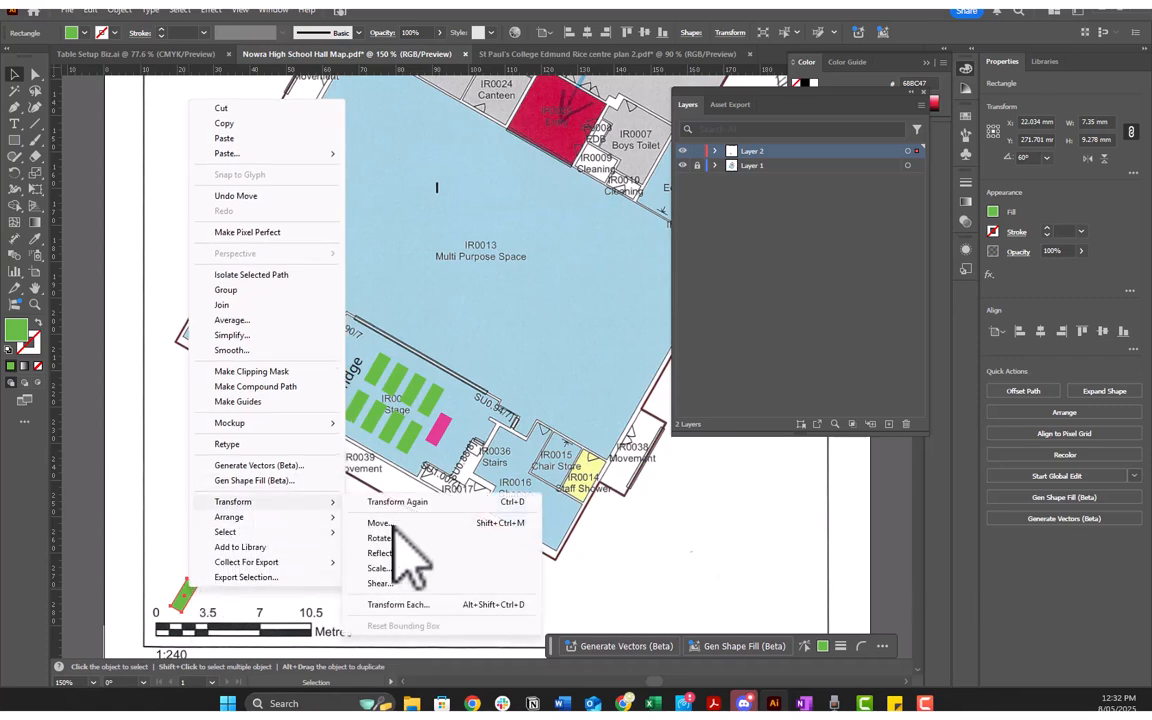
left_click(368, 542)
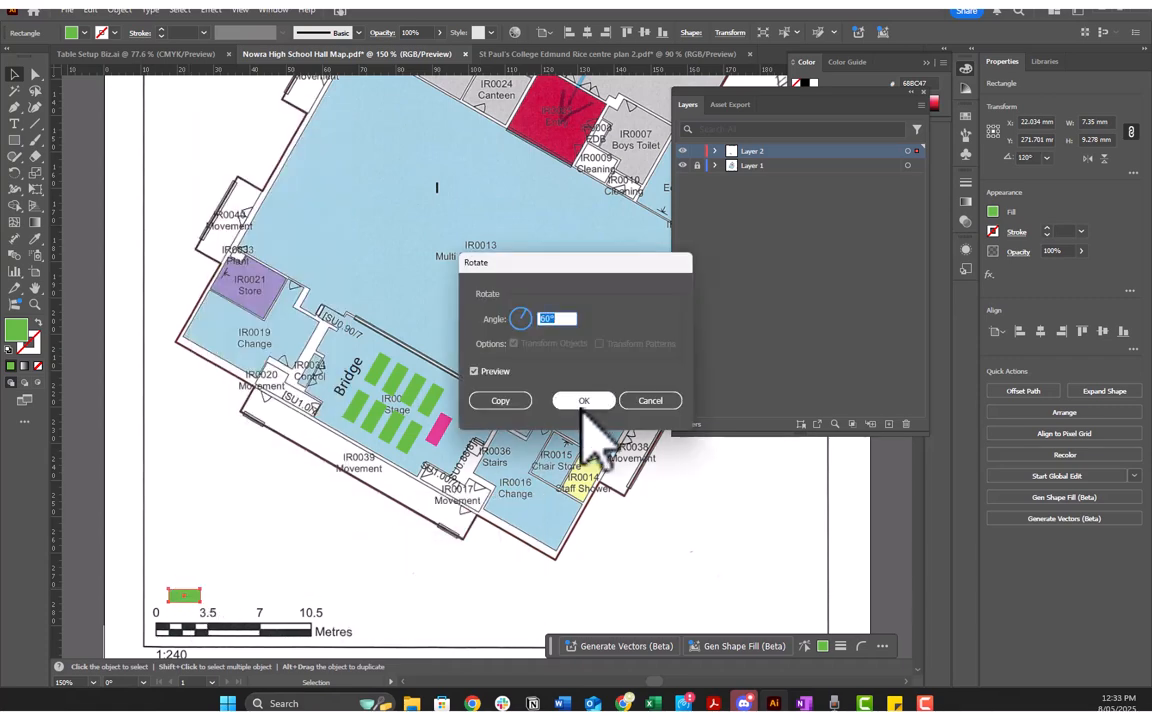
left_click(584, 401)
left_click_drag(183, 605, 165, 614)
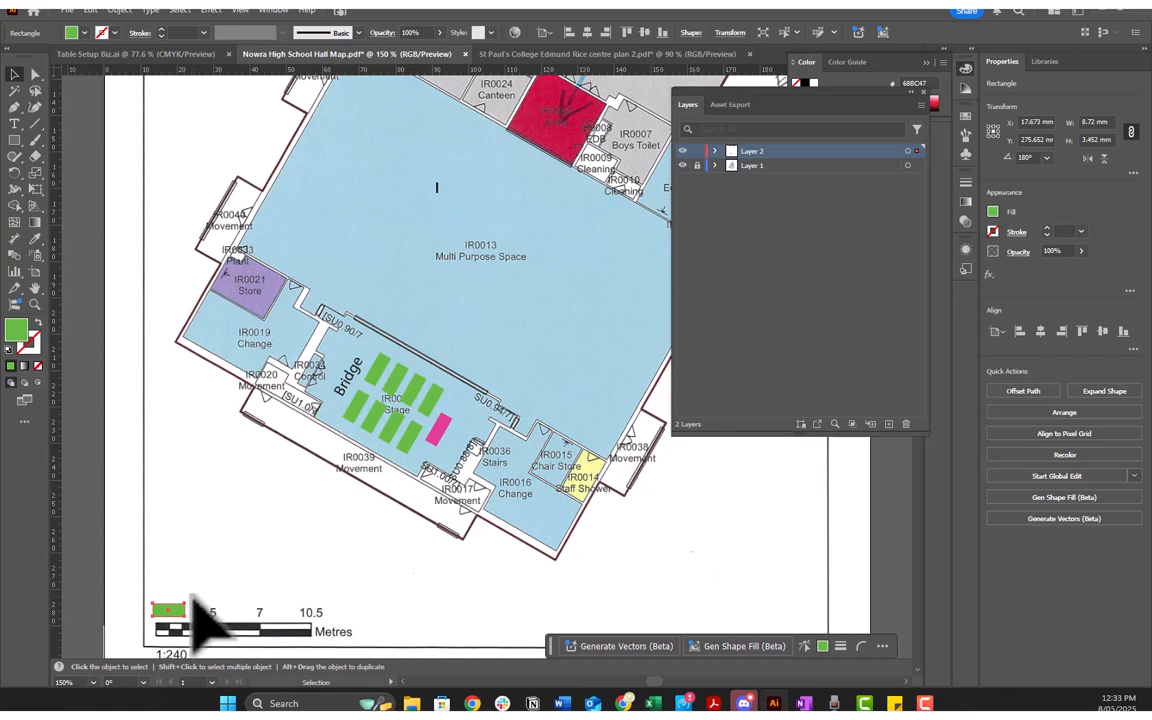
key("Delete")
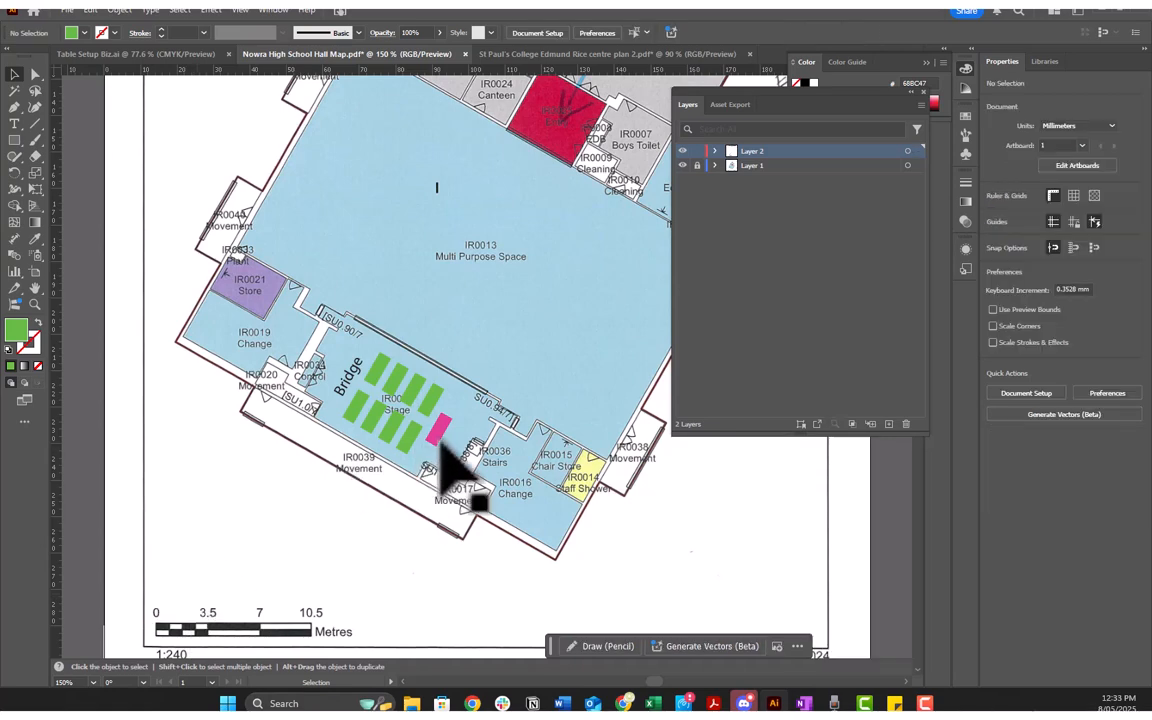
Step: Isolate the light-blue table with four chairs in the Table Setups legend, recolour its rectangle bright yellow (F3F906), and exit isolation
scroll(470, 460, "down", 2)
scroll(478, 424, "up", 4)
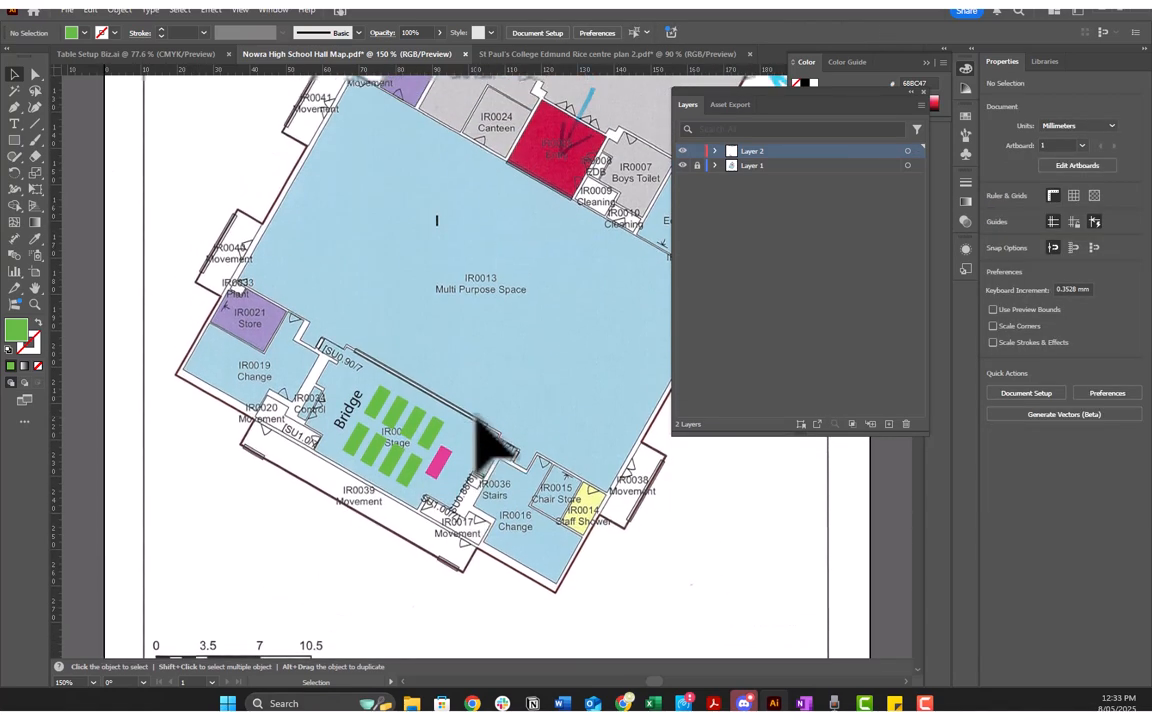
scroll(458, 405, "up", 8)
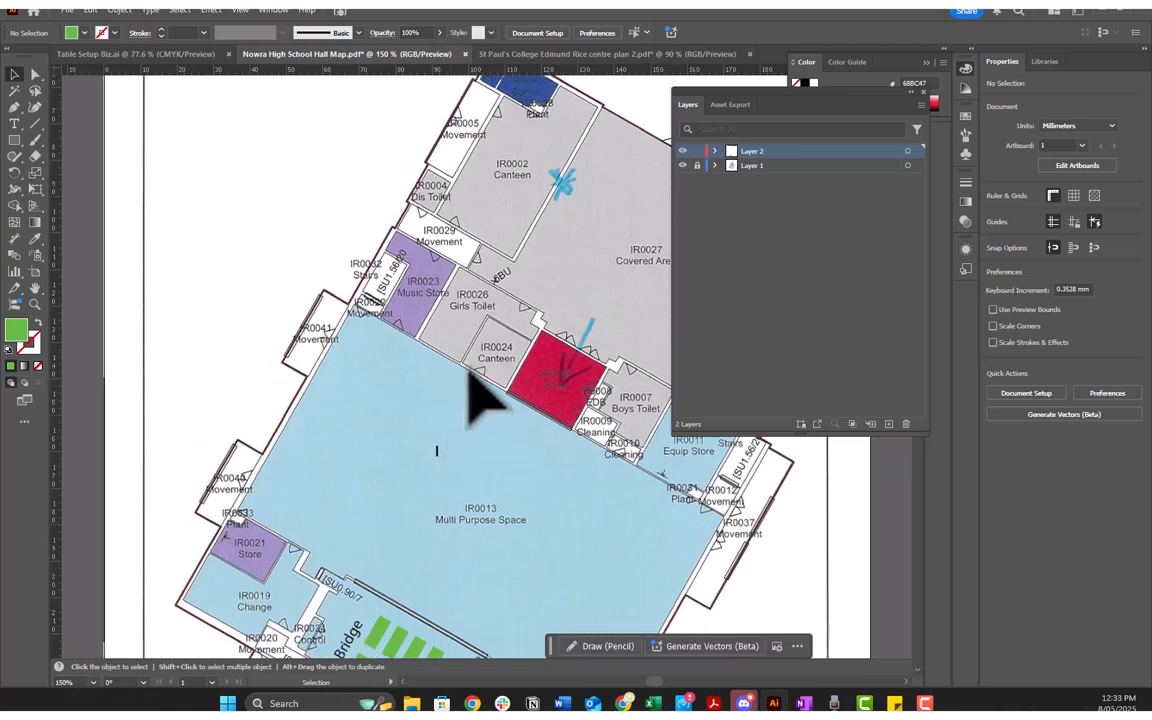
scroll(488, 386, "down", 2)
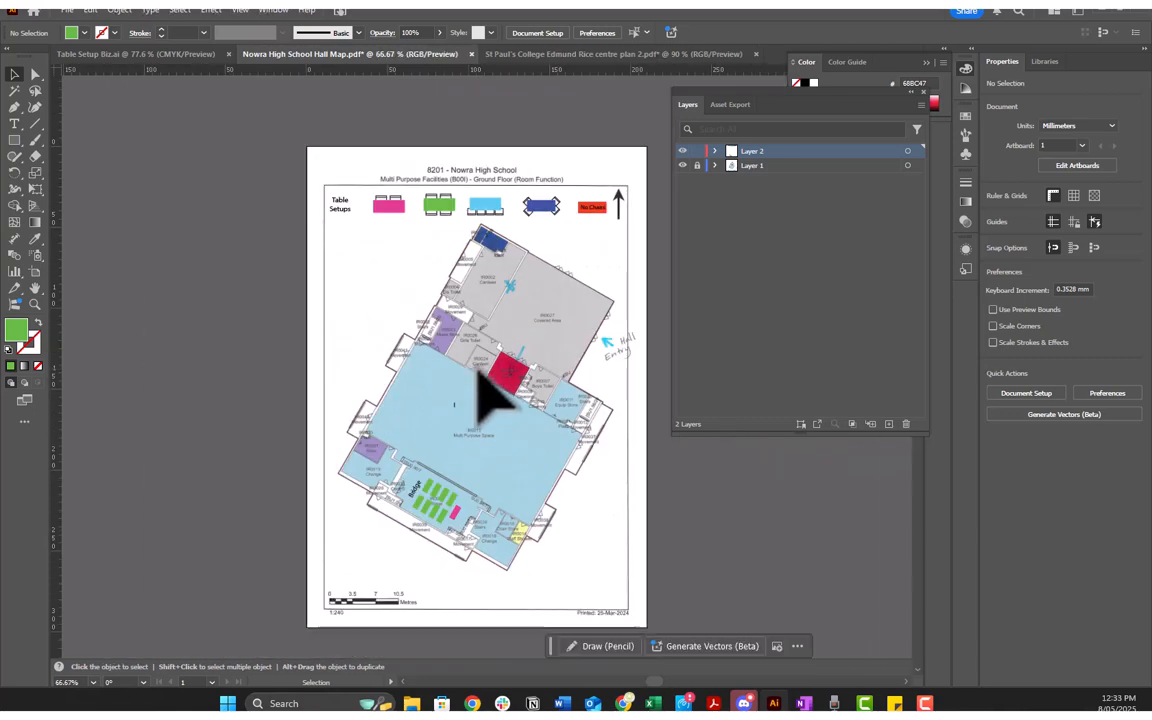
left_click(490, 213)
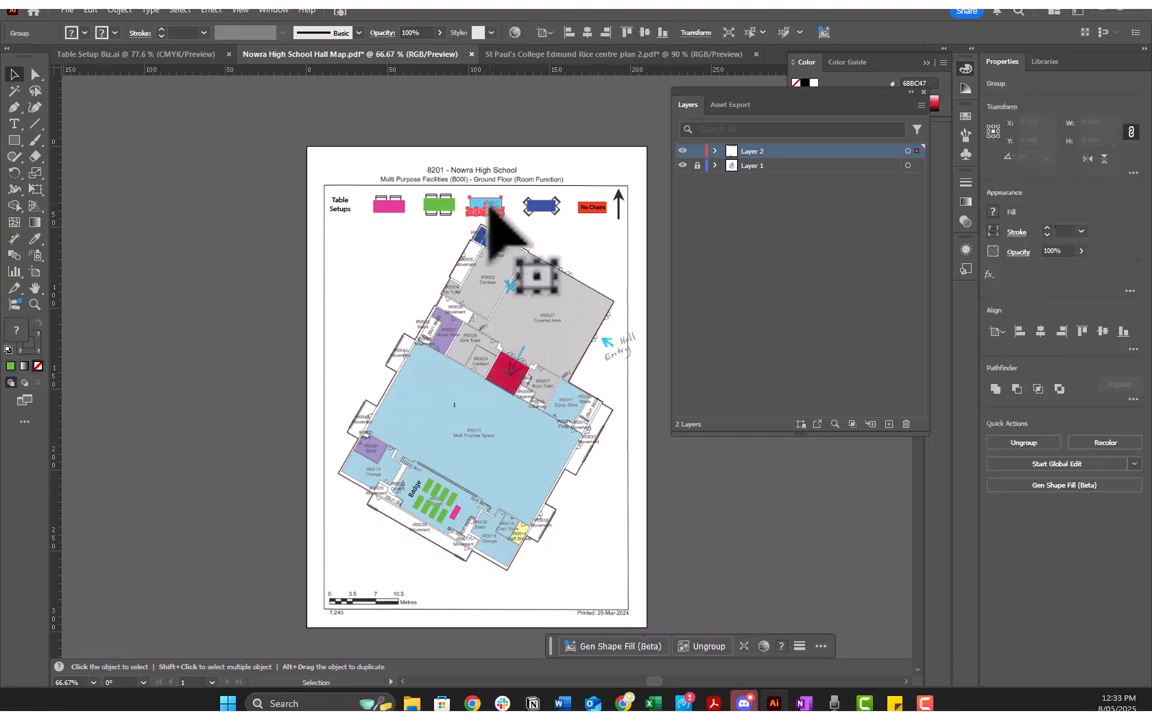
left_click(492, 188)
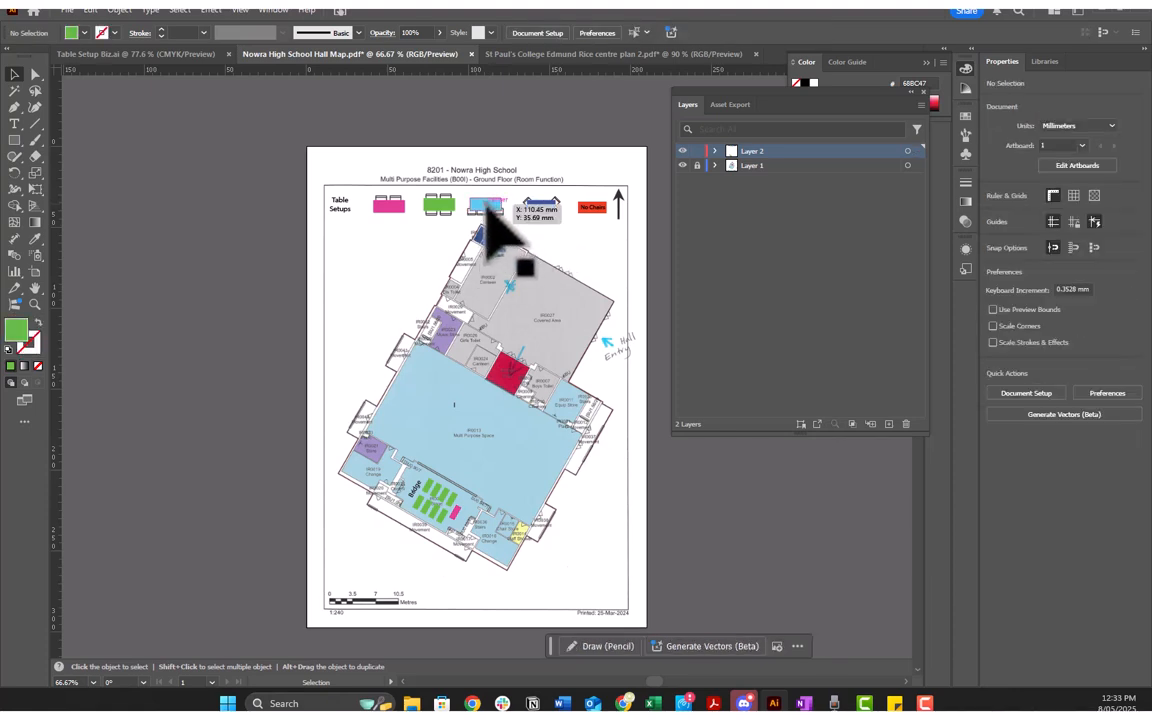
left_click(488, 208)
scroll(493, 222, "up", 5)
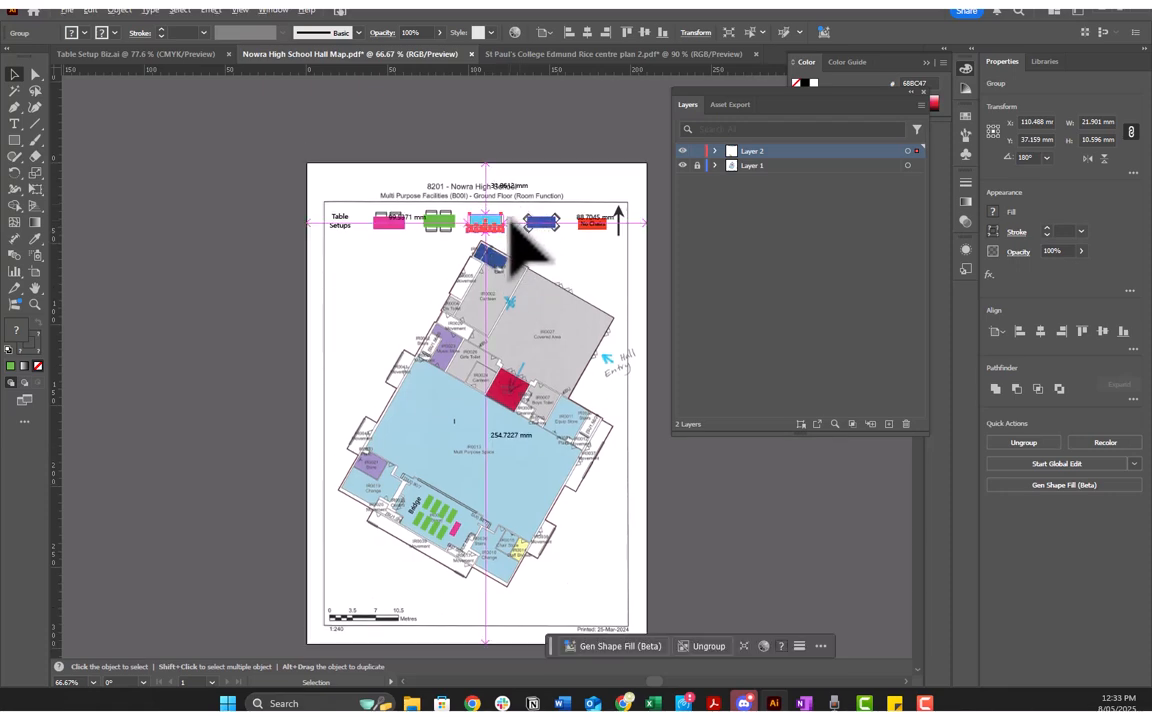
double_click(423, 214)
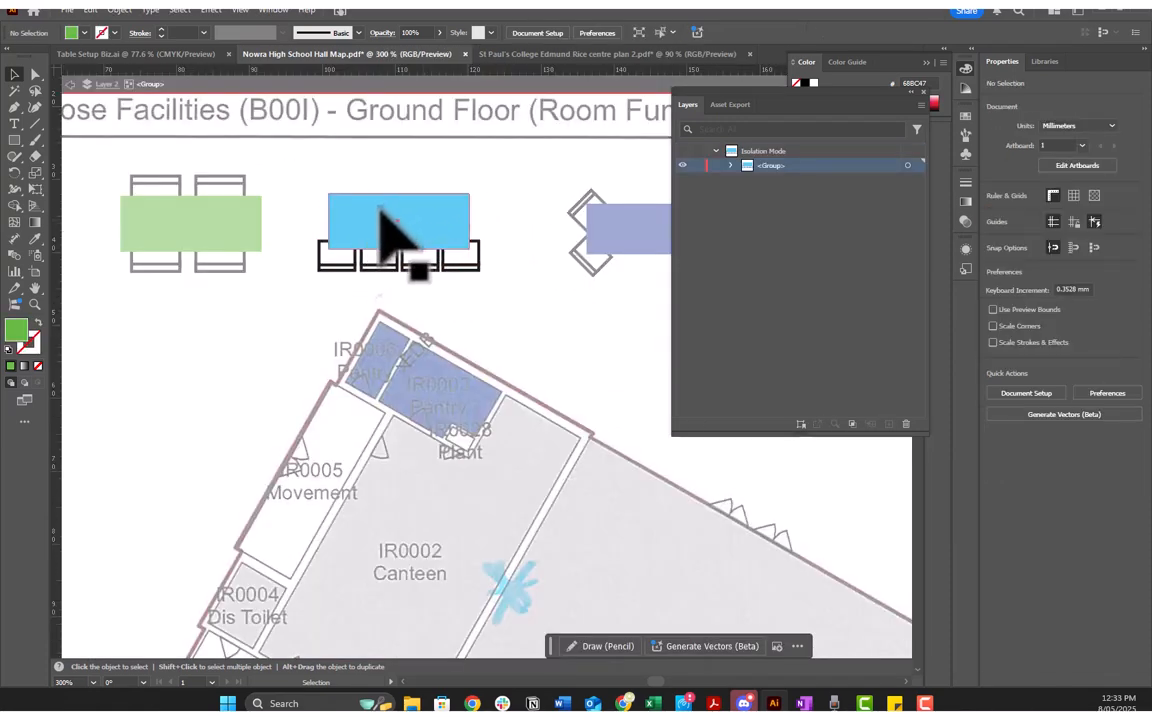
left_click(380, 212)
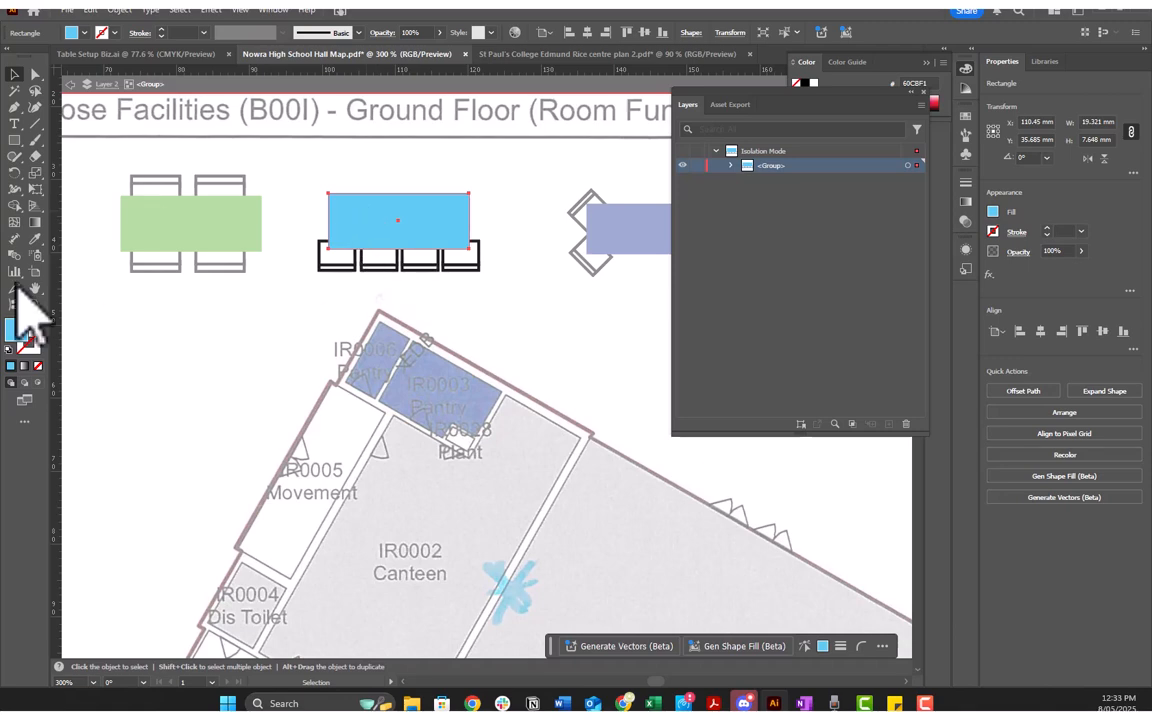
double_click(22, 336)
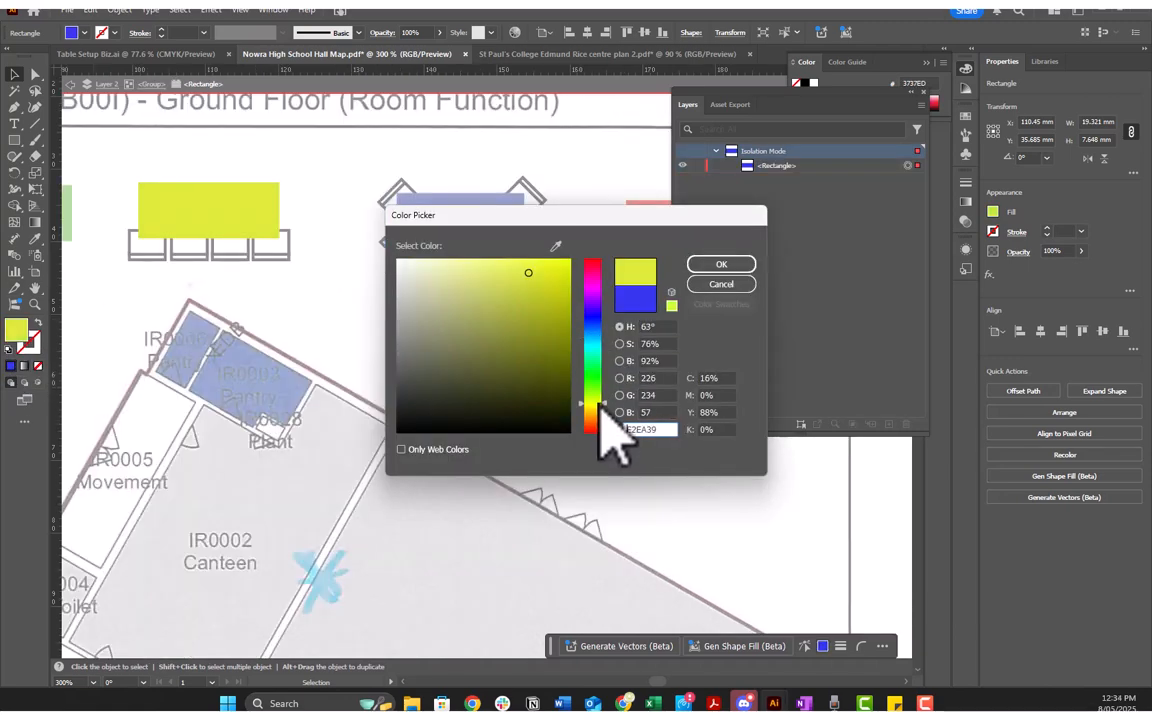
left_click_drag(527, 270, 567, 261)
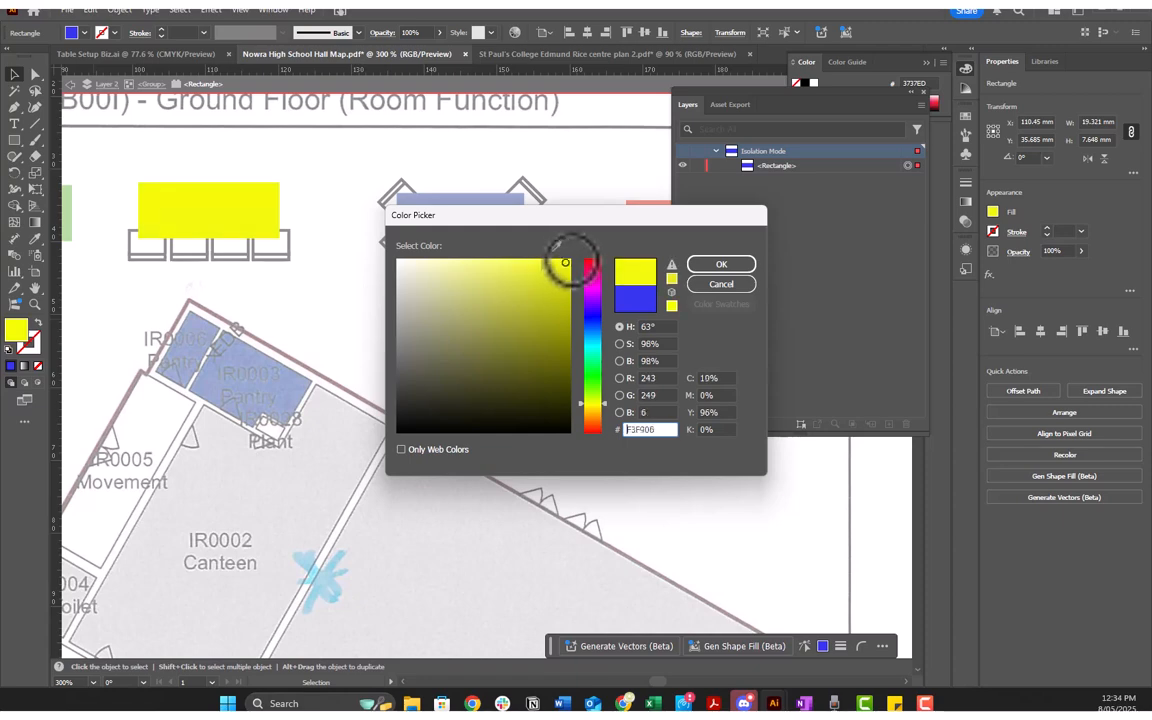
left_click(722, 264)
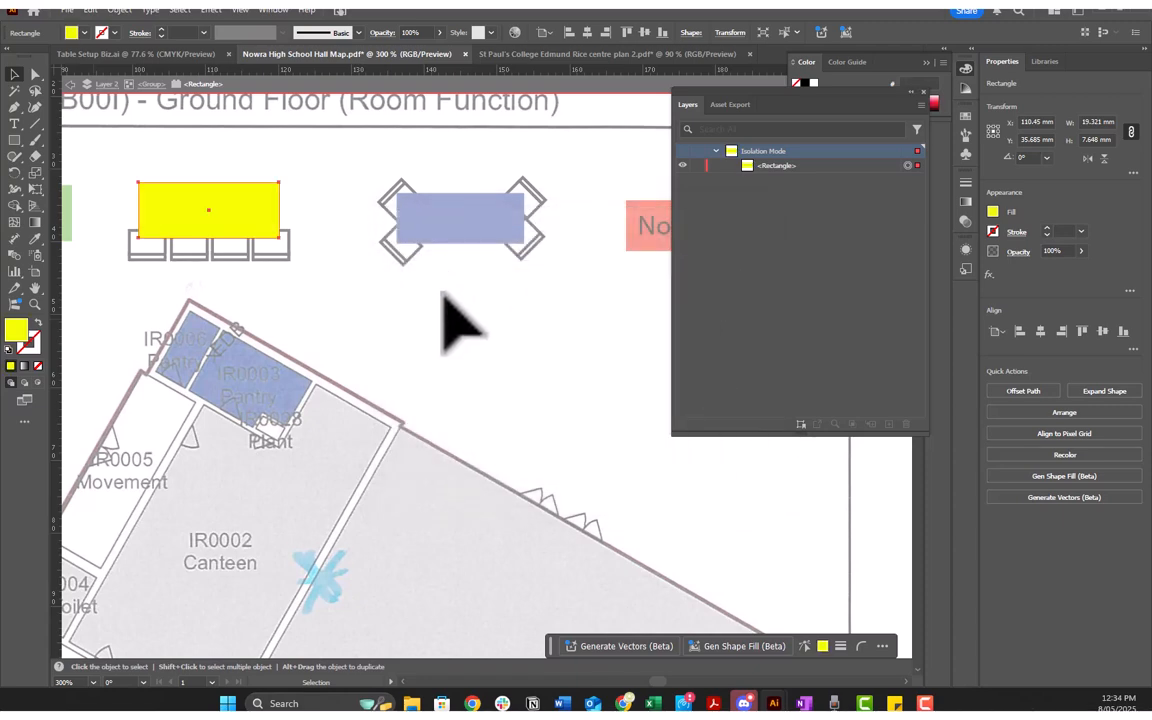
double_click(407, 295)
key("ctrl+1")
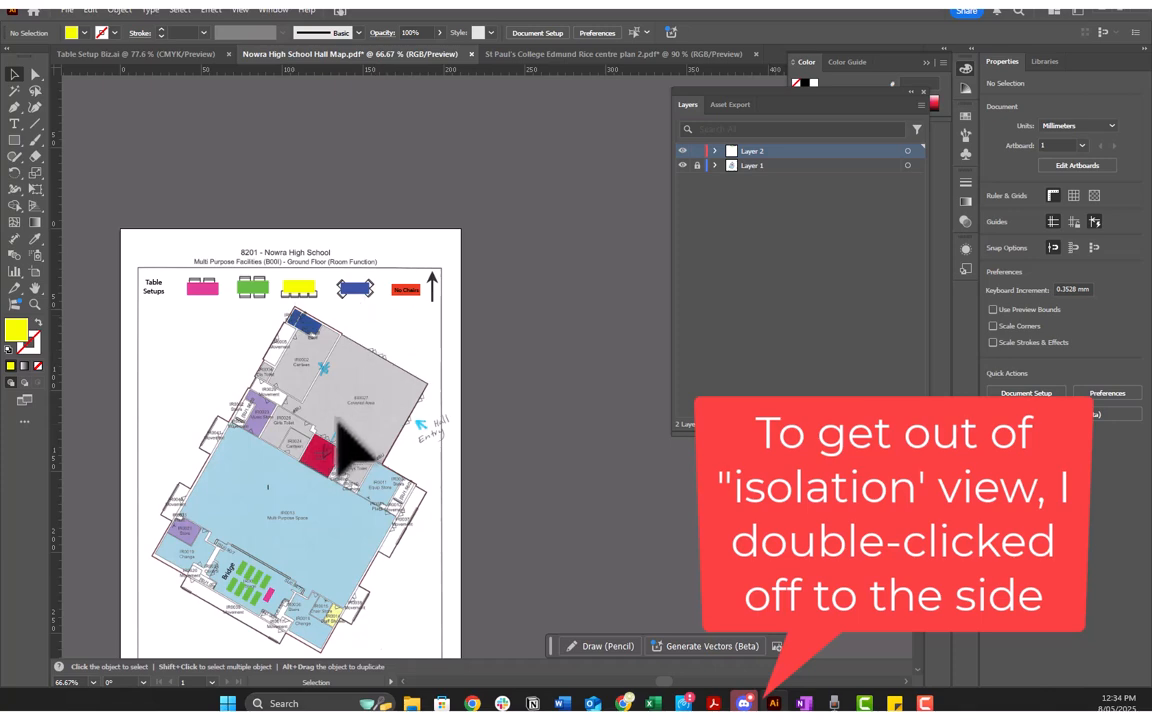
Step: Copy the whole Bridge block, label and all tables, from the stage to the Multi Purpose Space's side wall just above Store IR0021
scroll(362, 429, "up", 1)
scroll(362, 429, "down", 1)
scroll(299, 474, "down", 3)
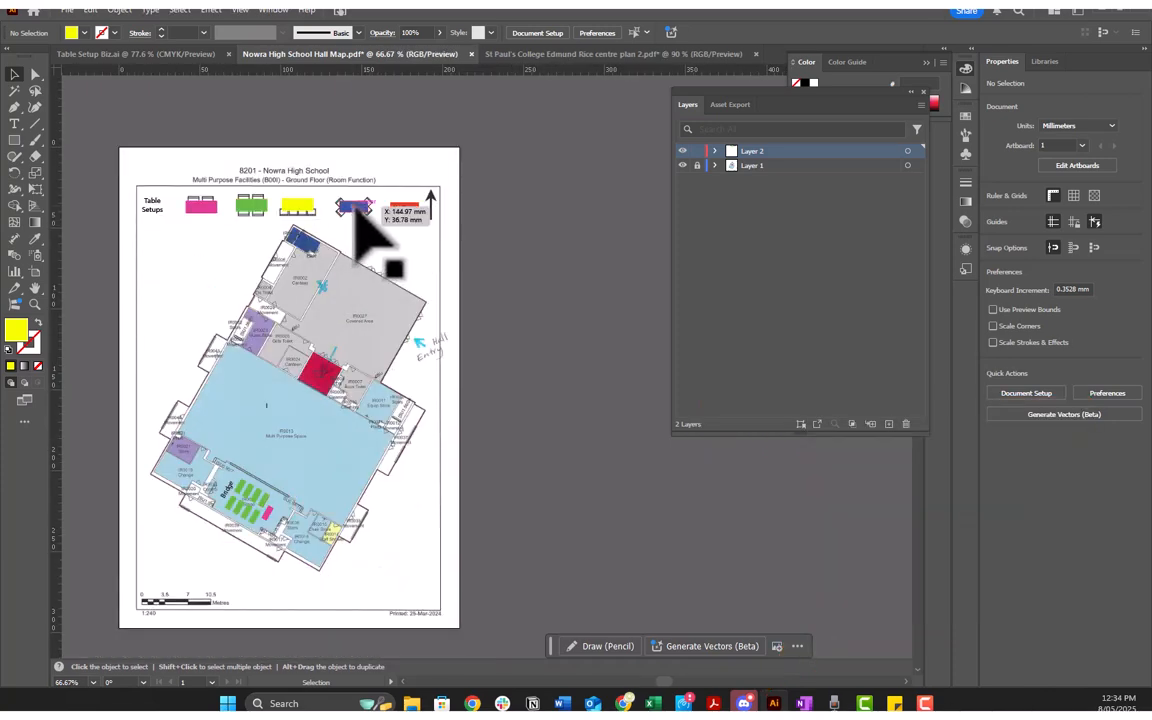
scroll(241, 512, "up", 2)
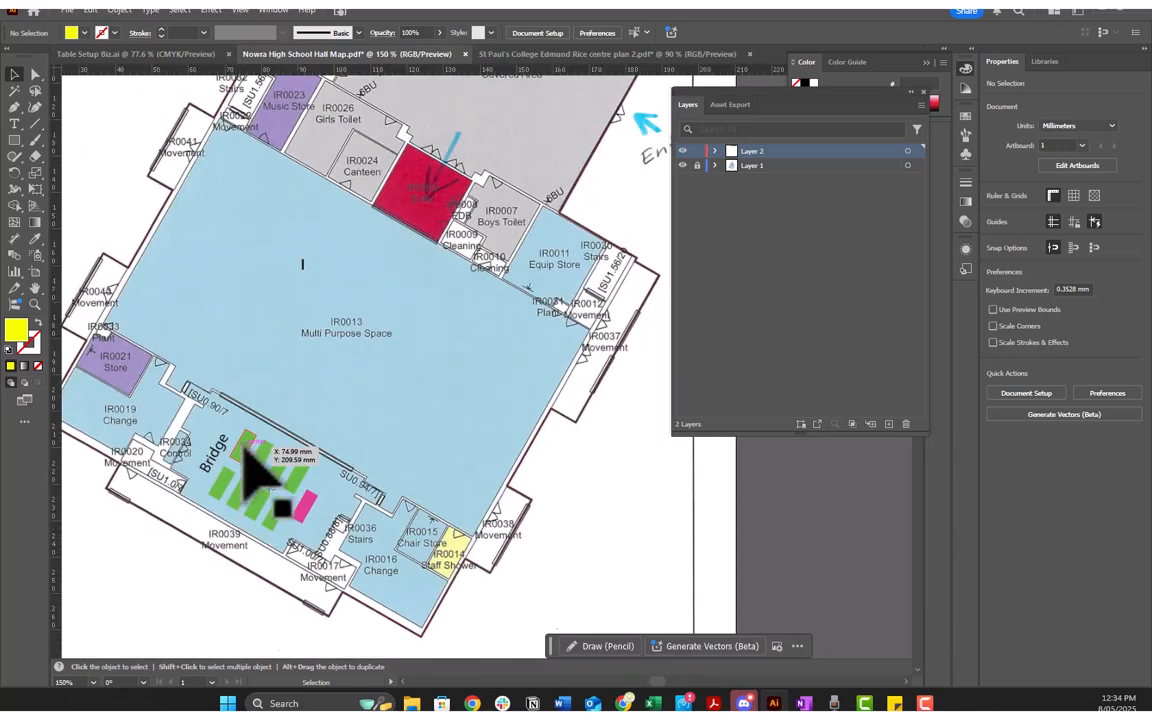
left_click(238, 447)
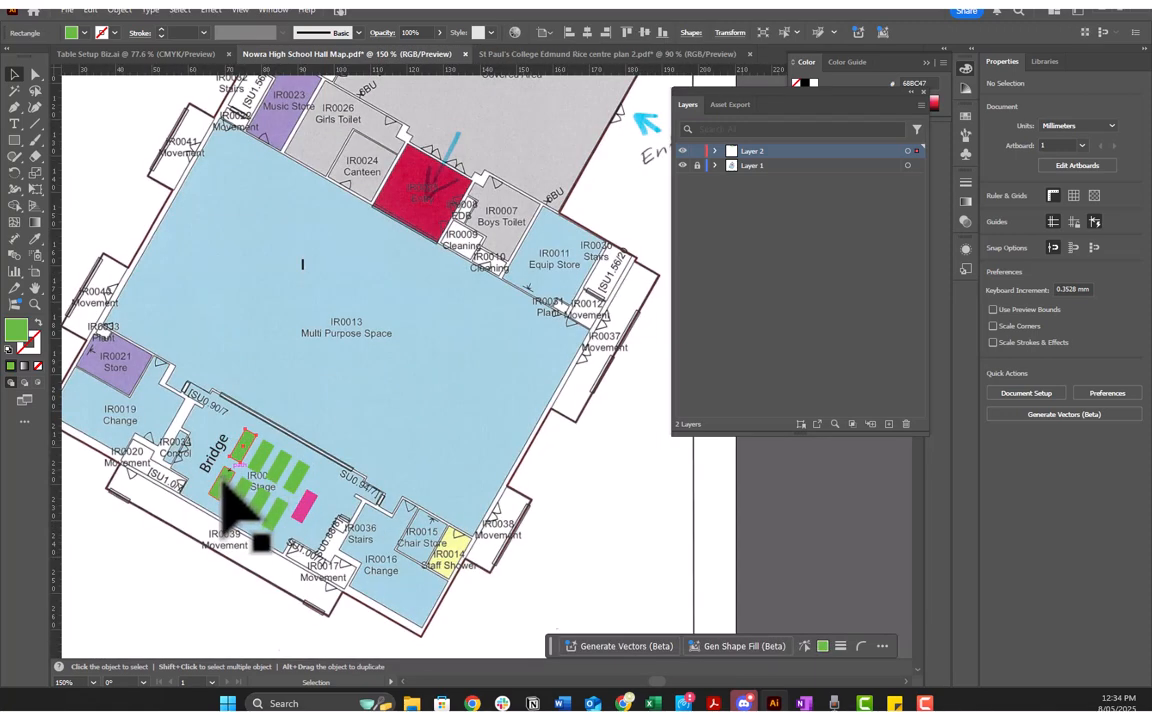
left_click(215, 465, "shift")
left_click_drag(177, 403, 377, 559)
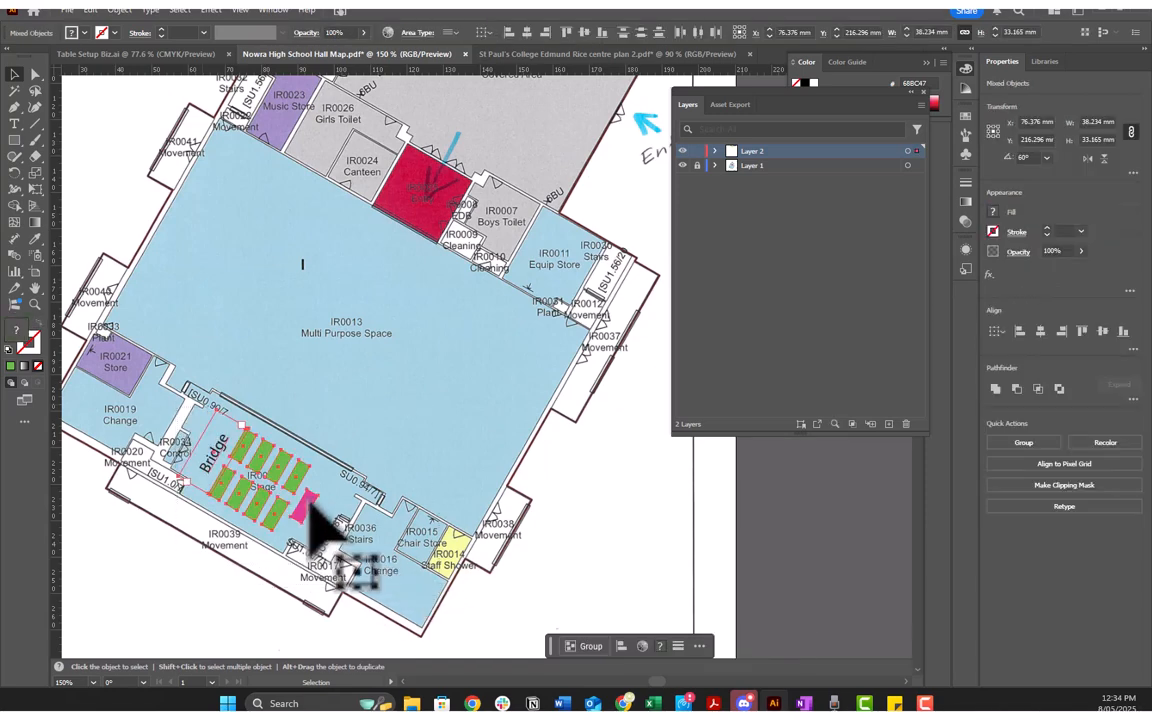
left_click_drag(313, 507, 212, 334)
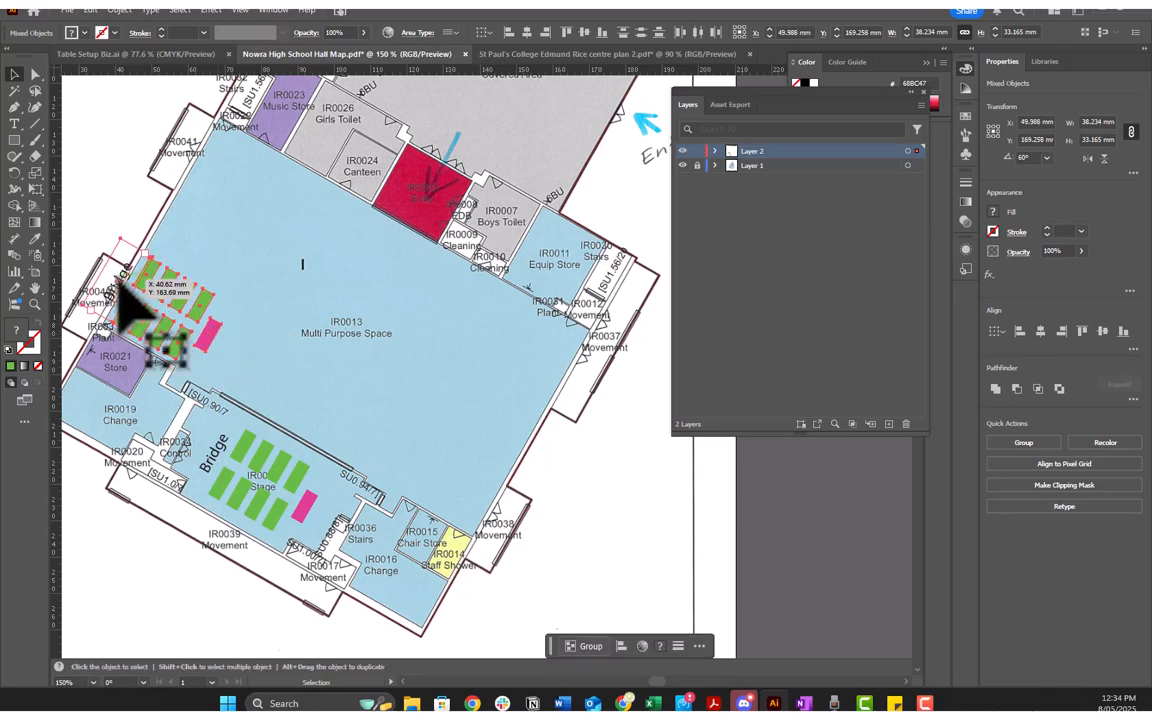
Step: Change the copied block's label to "Con Comms" and place it beside the pink table, on the side facing the open hall
key("t")
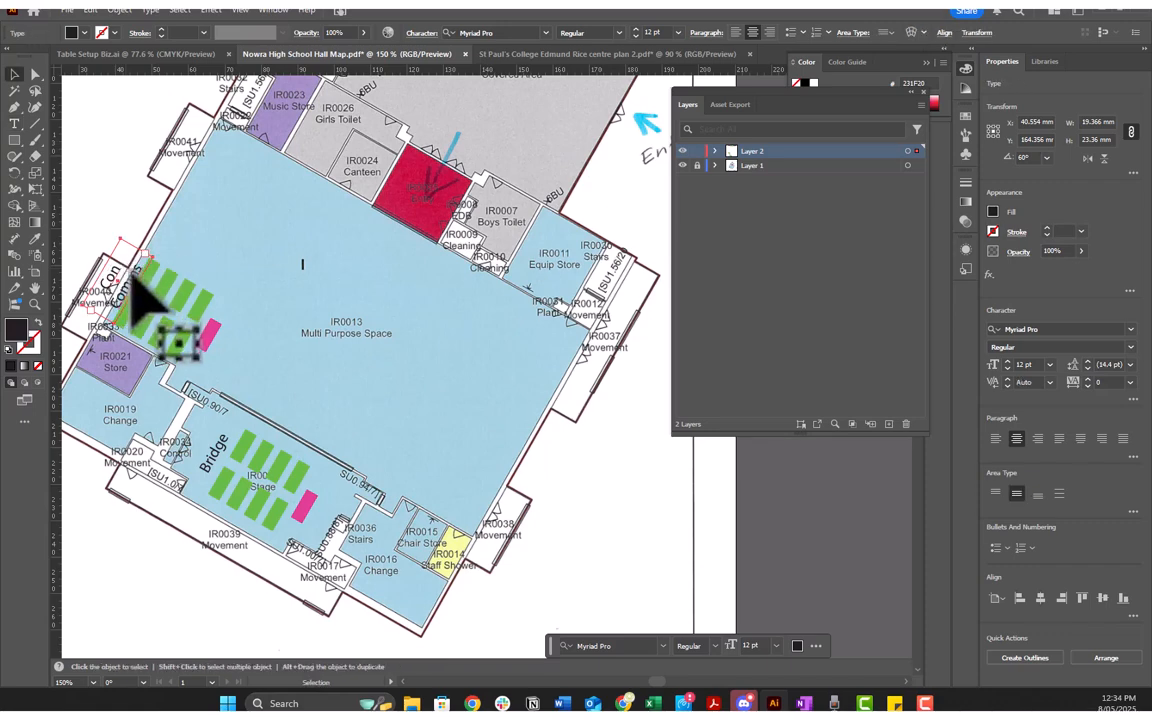
mouse_move(134, 285)
left_mouse_down()
mouse_move(250, 330)
mouse_move(251, 349)
left_mouse_up()
left_click(250, 250)
Step: Recolour the eight green tables of the Con Comms block blue by sampling the fill of the legend's blue table with the Eyedropper
scroll(263, 327, "left", 5)
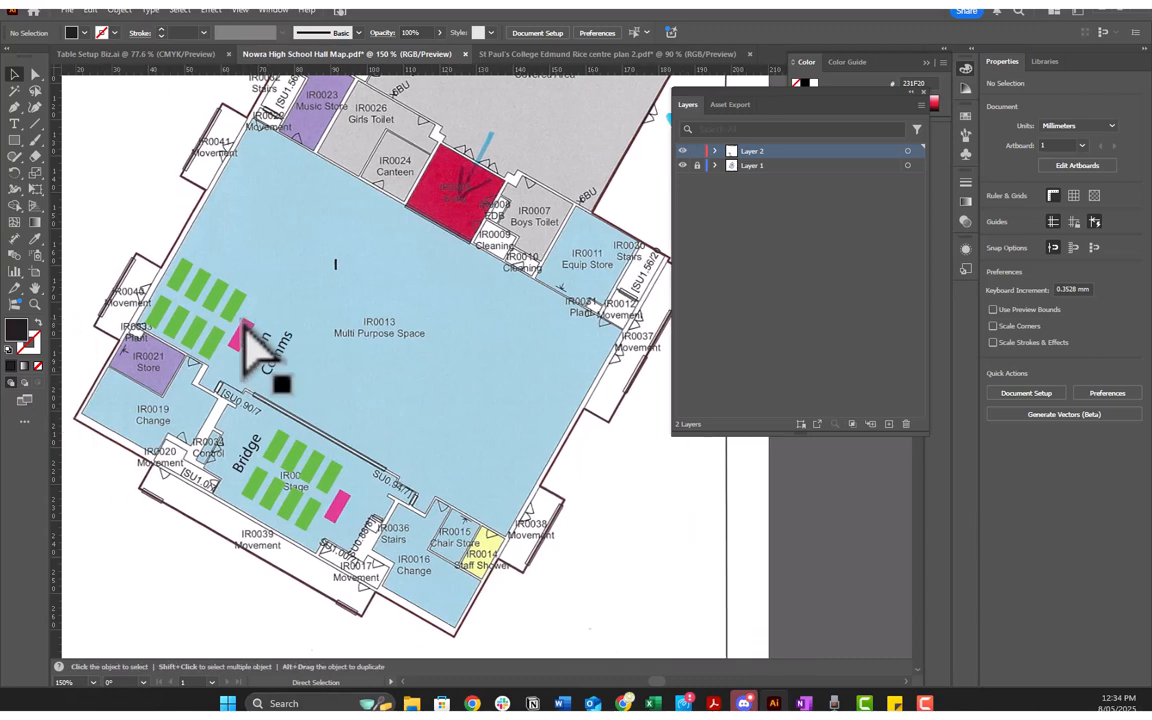
scroll(280, 340, "up", 4)
scroll(340, 400, "down", 3)
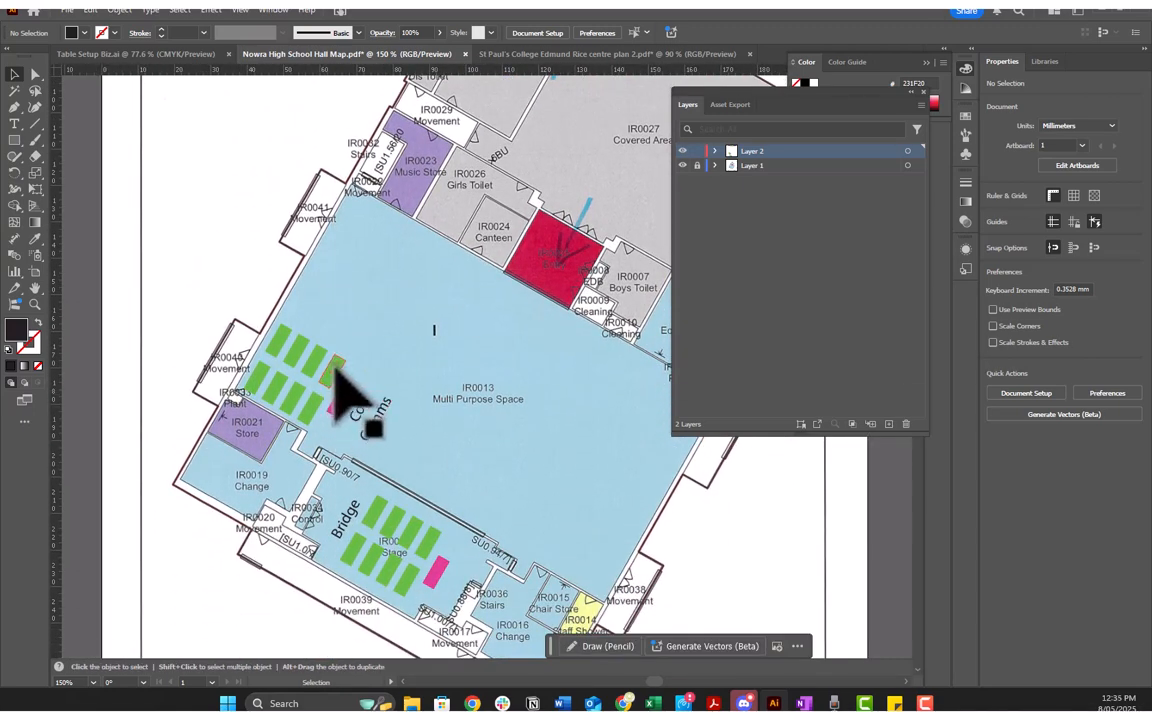
left_click(276, 342)
left_click(296, 352, "shift")
left_click(314, 362, "shift")
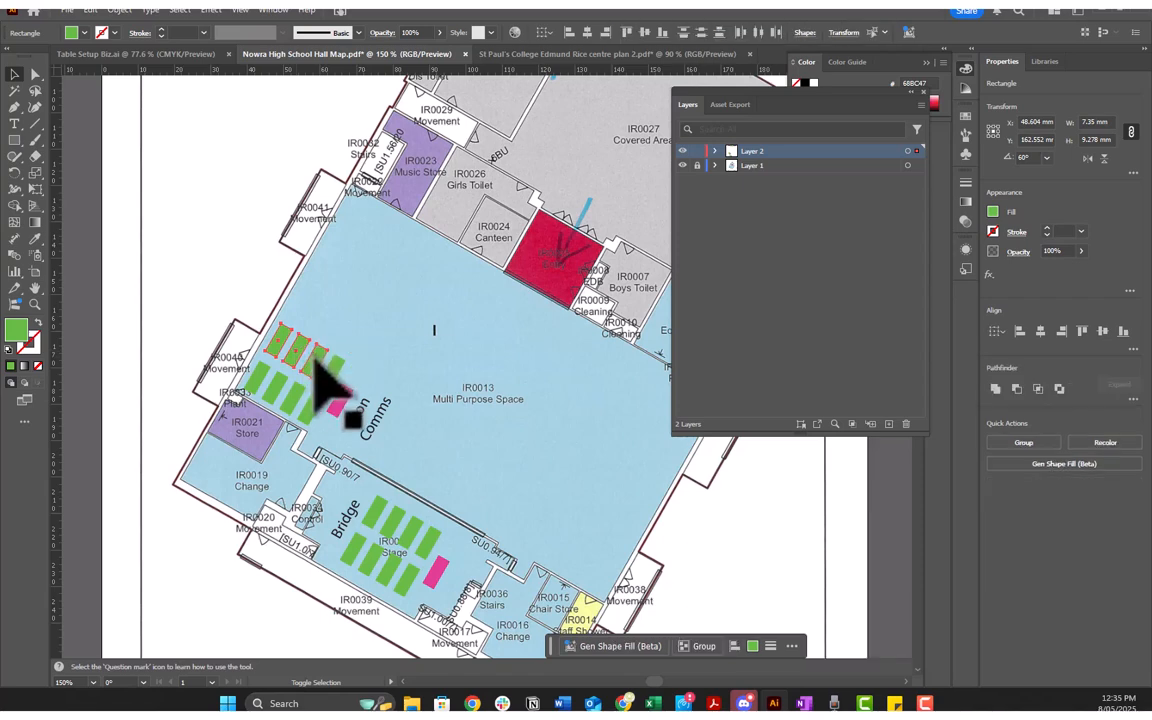
left_click(337, 371, "shift")
left_click(304, 404, "shift")
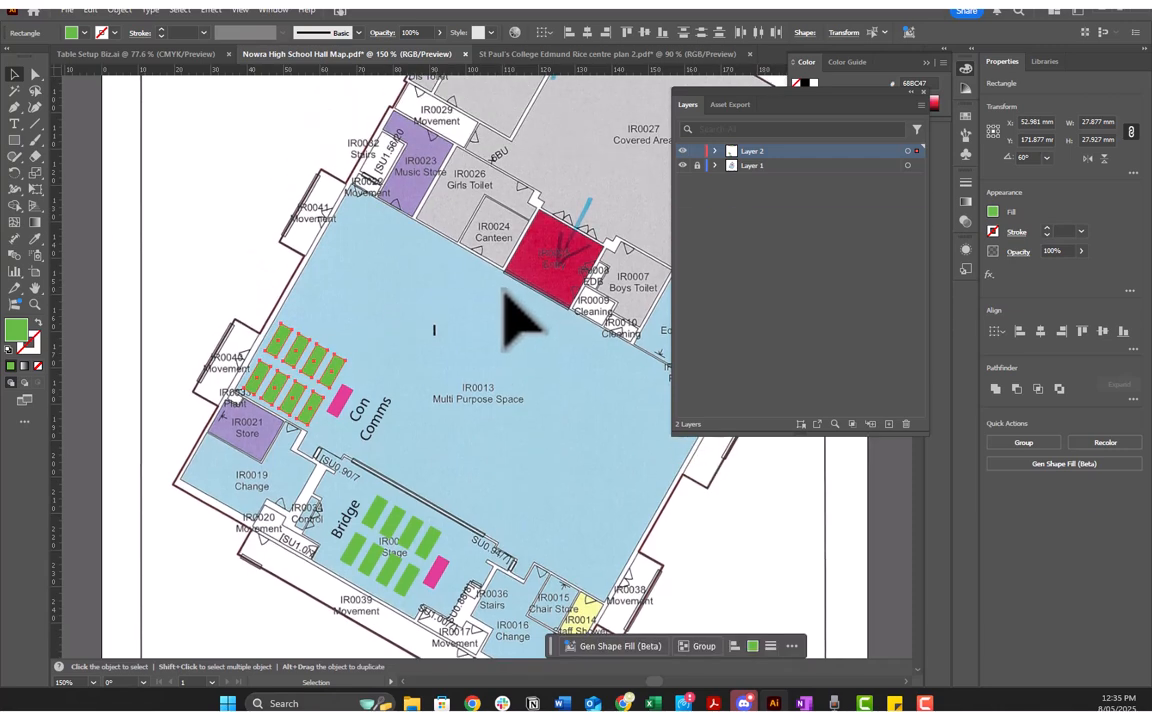
key("i")
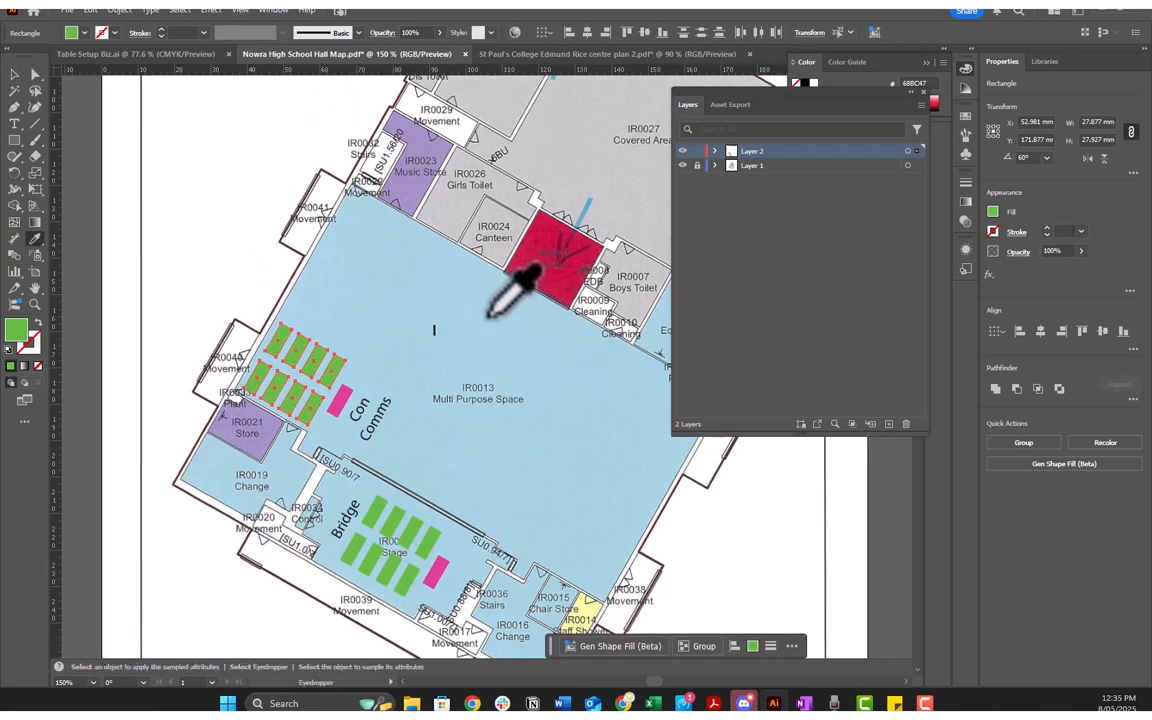
scroll(547, 290, "up", 3)
scroll(547, 290, "up", 6)
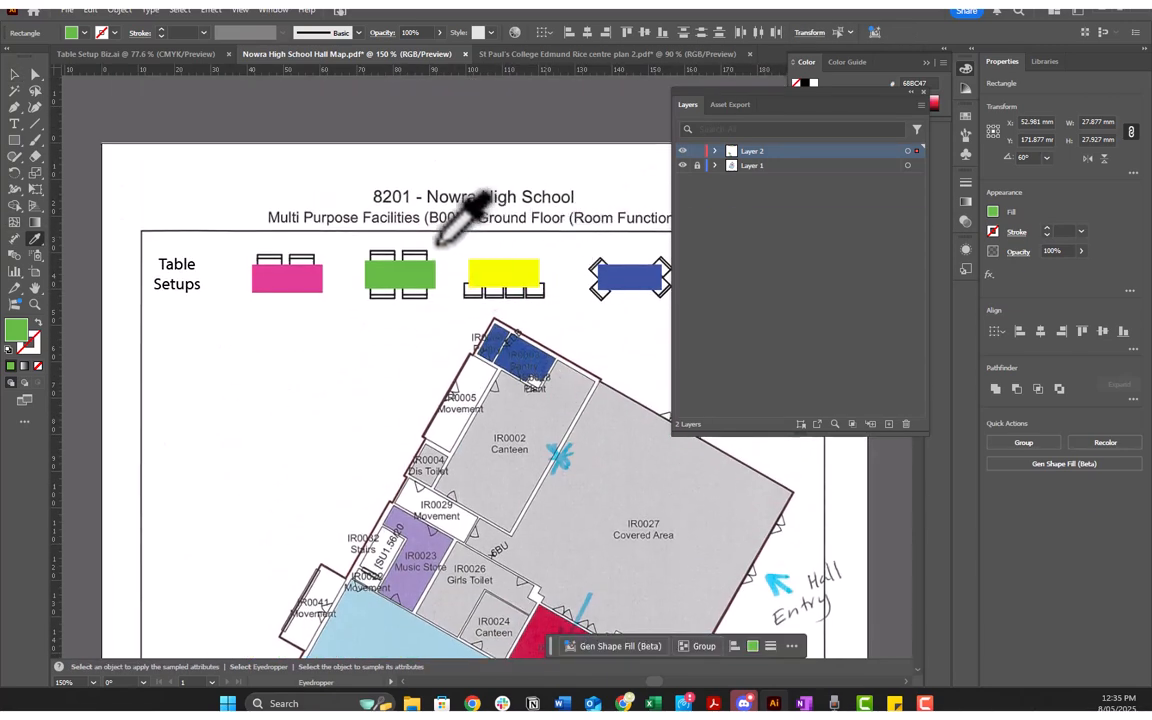
scroll(413, 270, "down", 3)
scroll(413, 270, "up", 1)
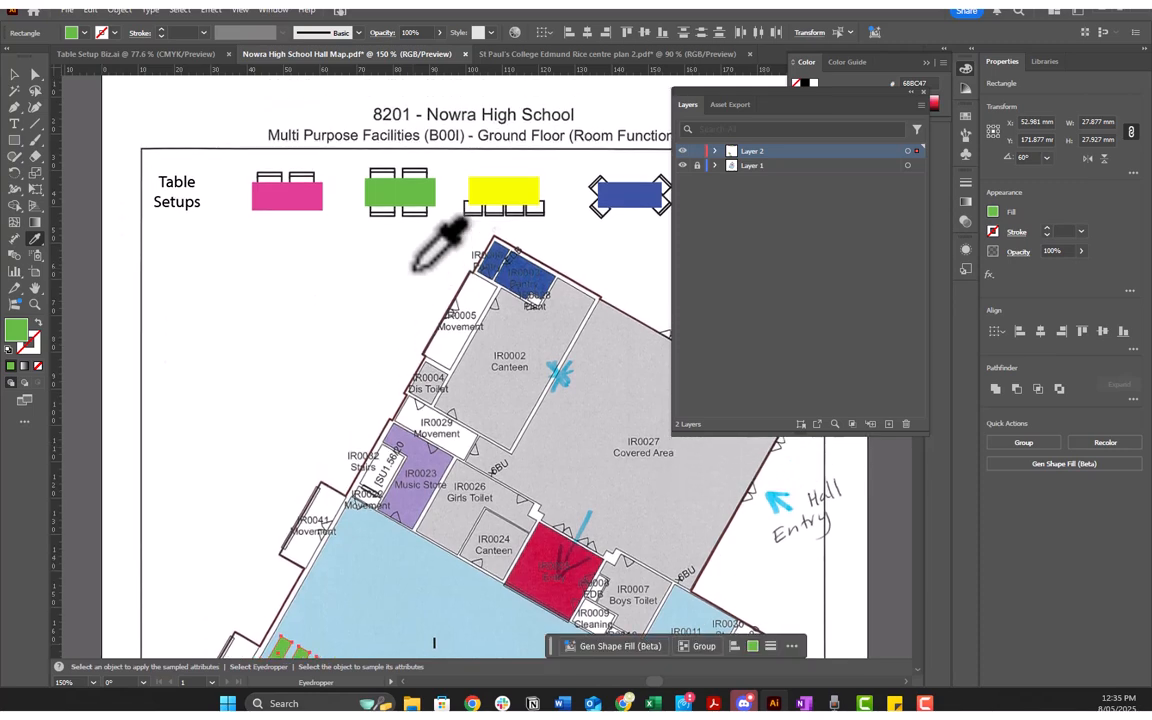
scroll(530, 215, "right", 1)
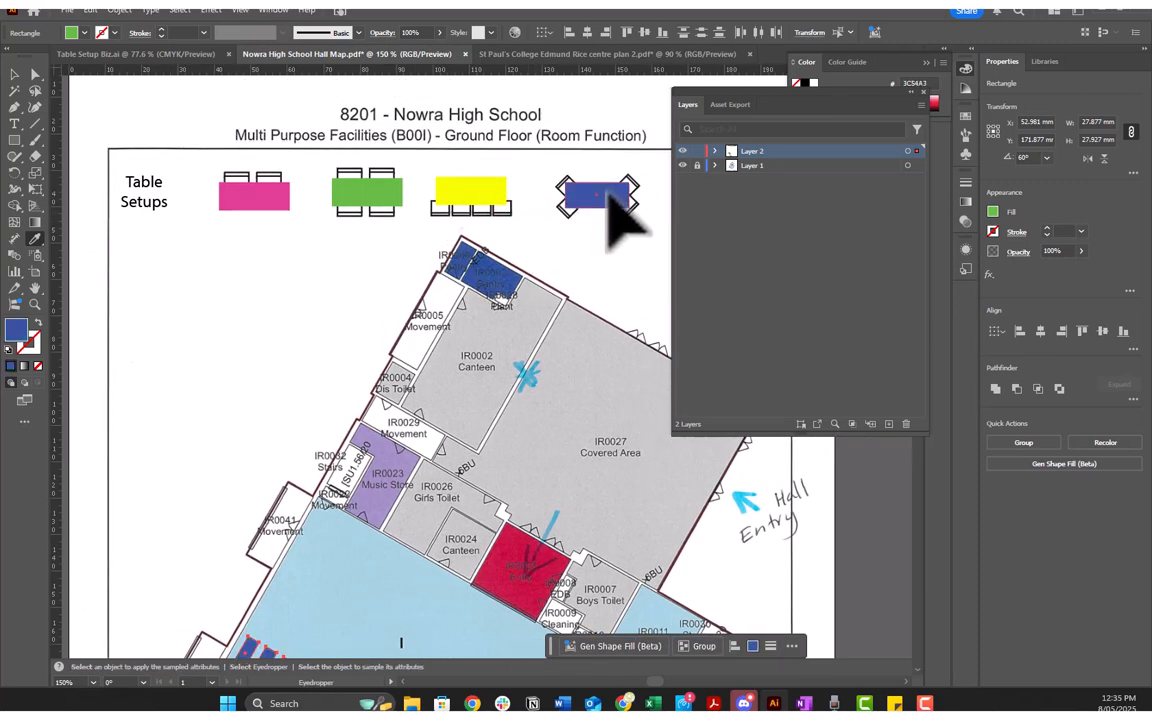
scroll(334, 476, "down", 6)
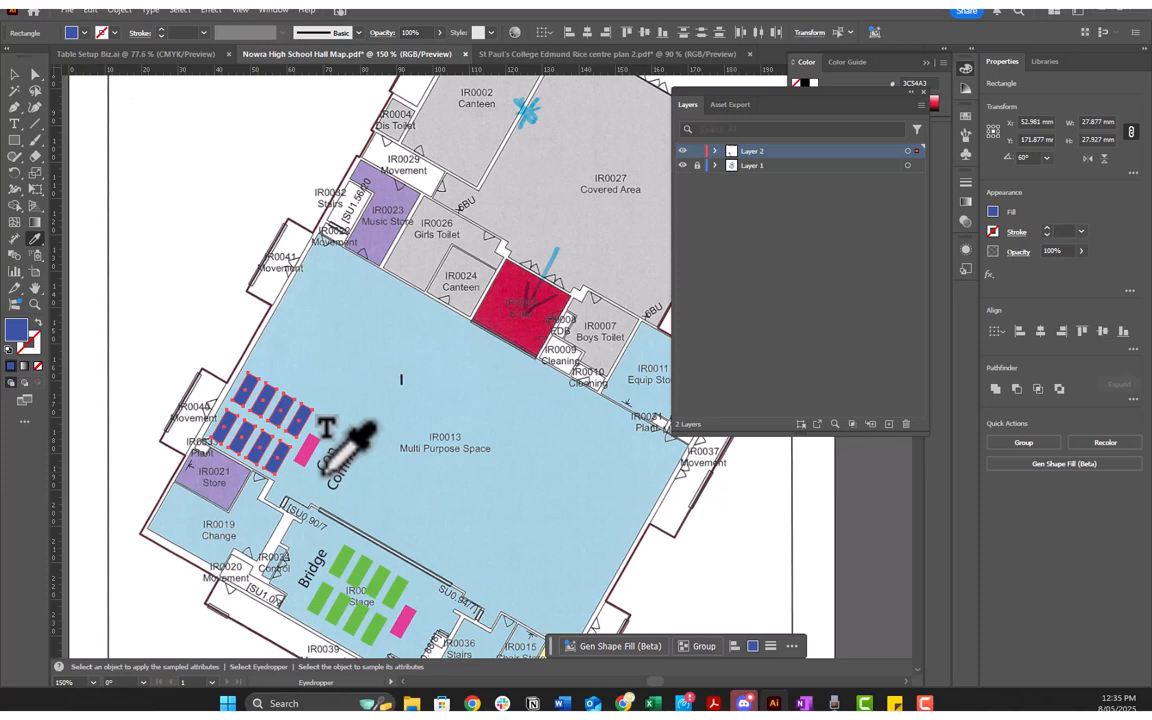
key("v")
left_click(328, 409)
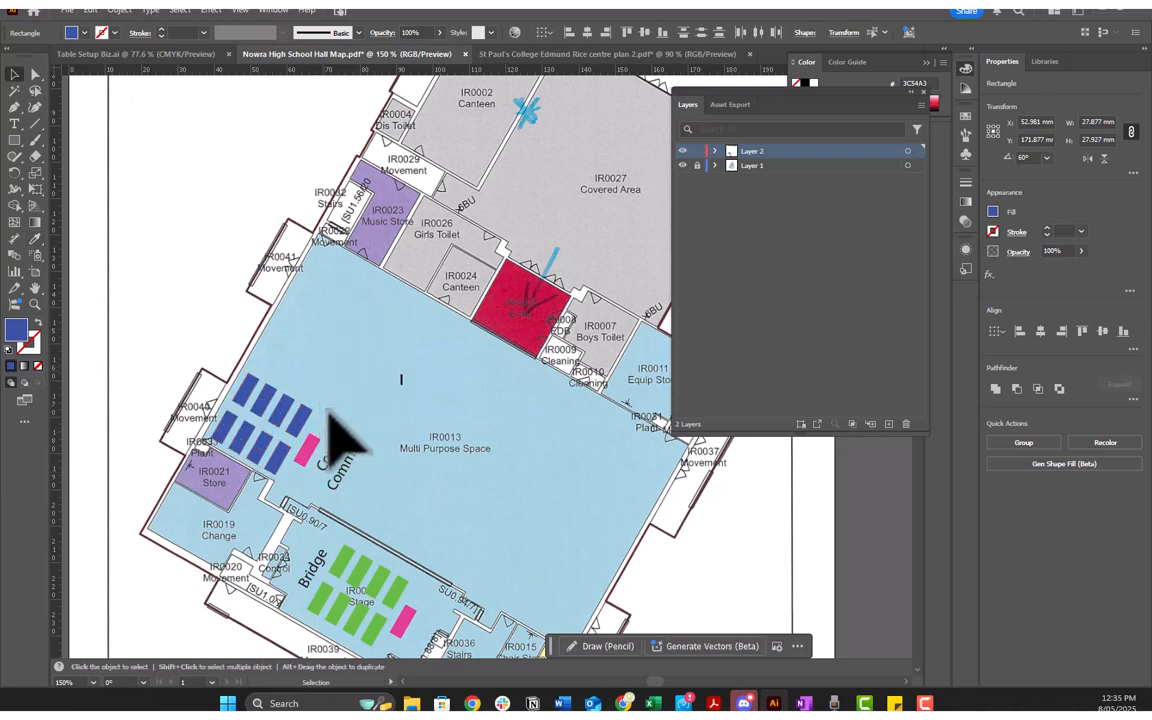
Step: Place two copies of the Bridge block in the Multi Purpose Space, stacked above the Con Comms tables along the same wall towards the Music Store
scroll(398, 400, "up", 7)
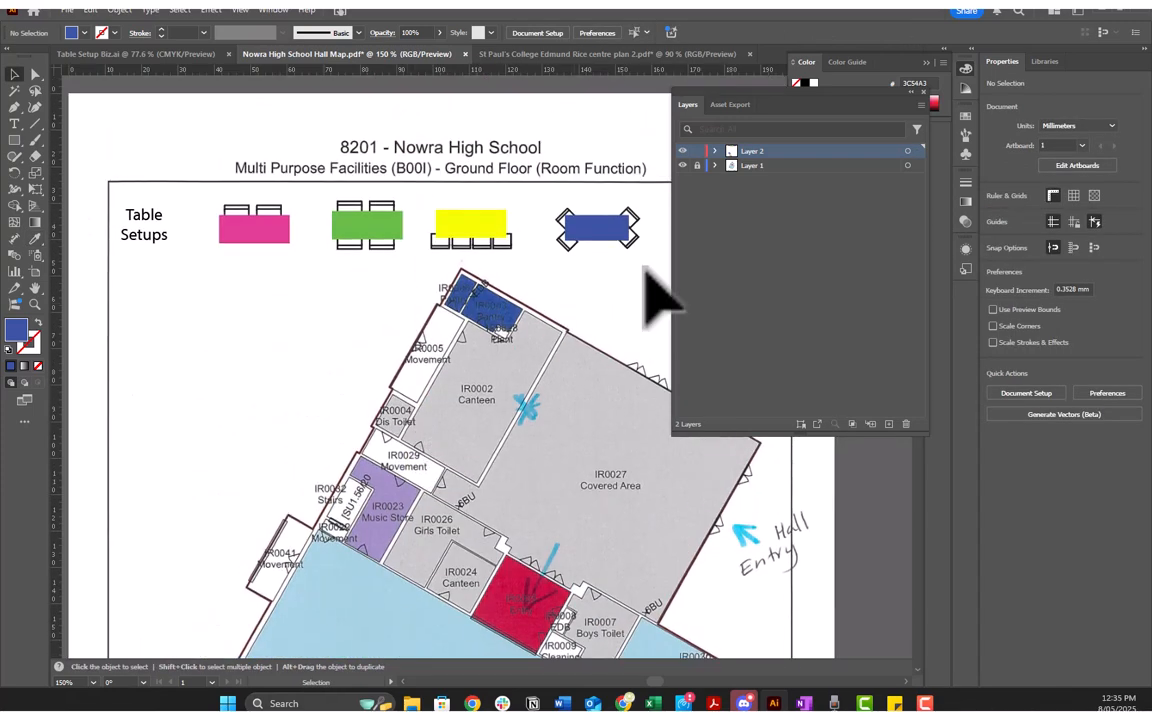
scroll(345, 430, "down", 5)
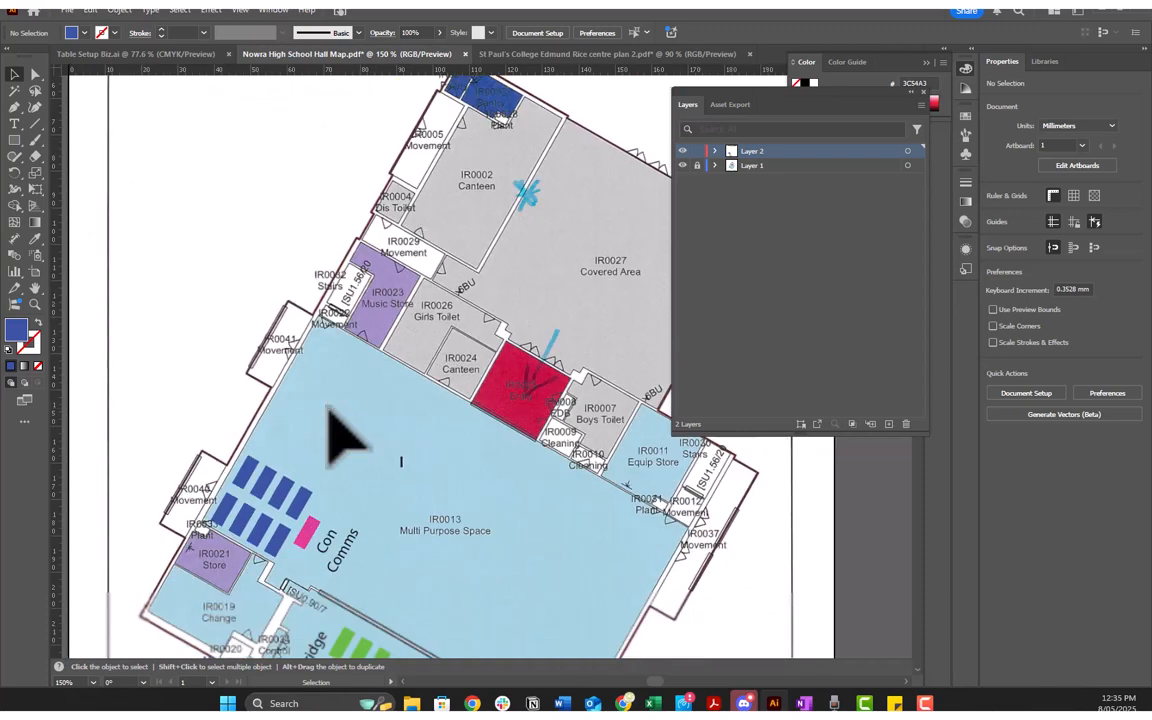
scroll(328, 410, "down", 5)
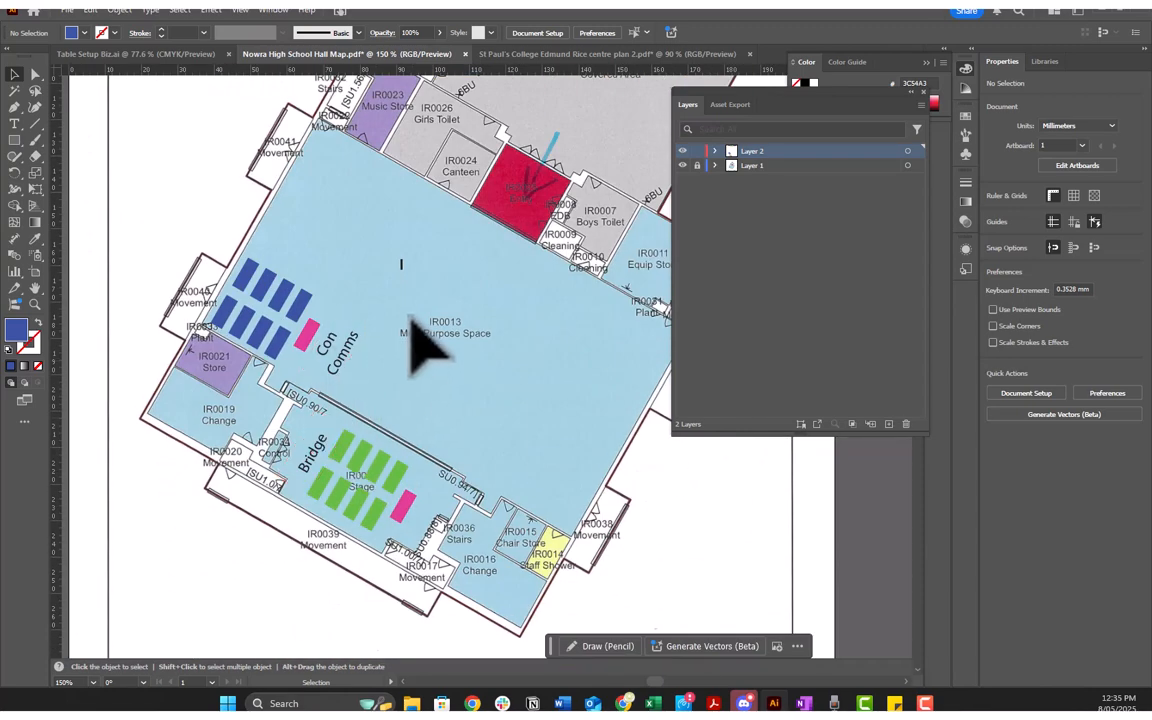
scroll(435, 338, "right", 2)
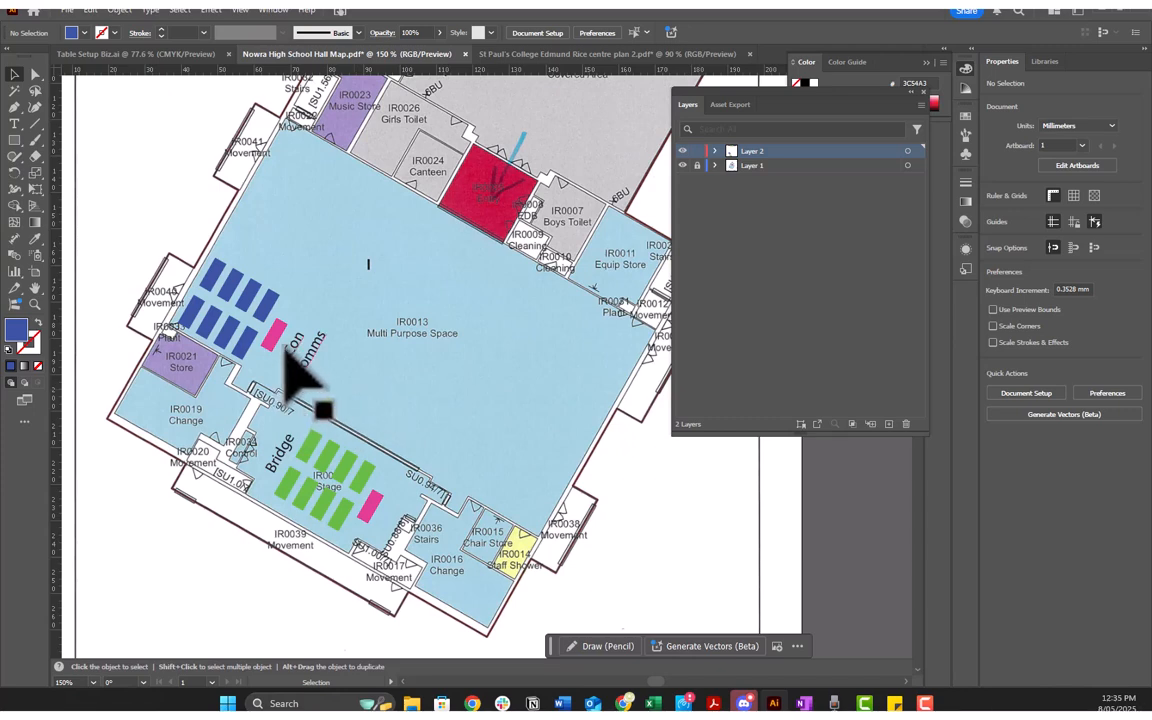
left_click_drag(303, 350, 377, 390)
left_click_drag(251, 444, 453, 563)
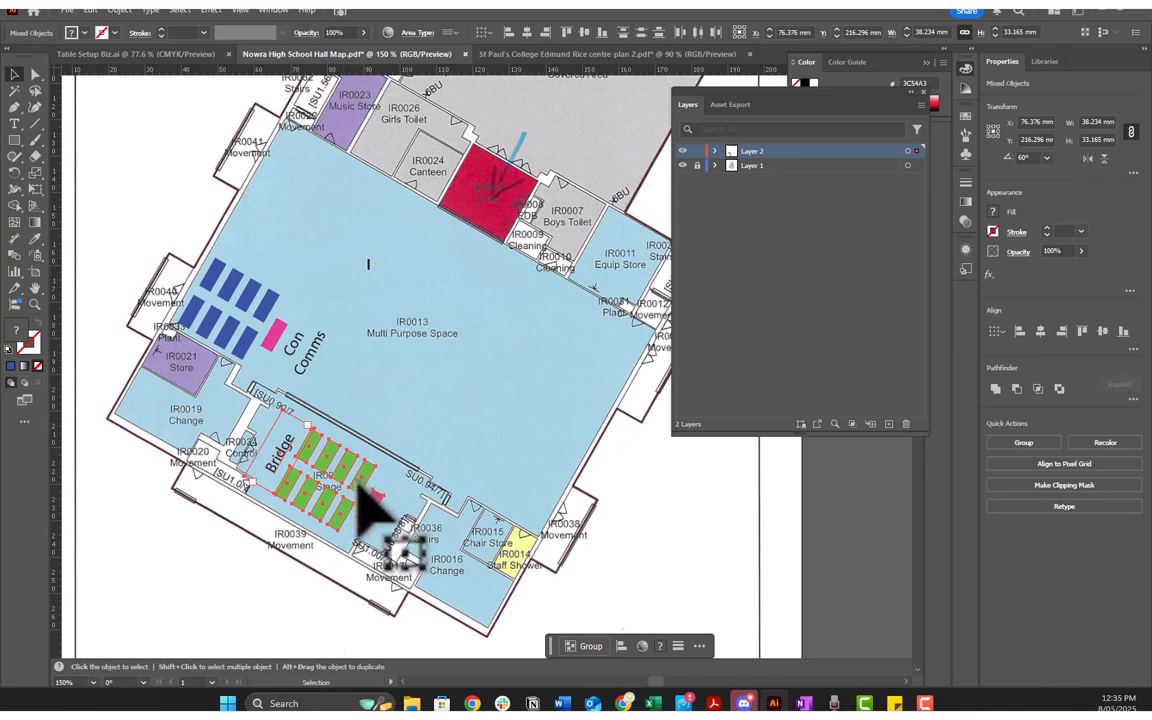
left_click_drag(362, 487, 310, 236)
scroll(595, 368, "up", 1)
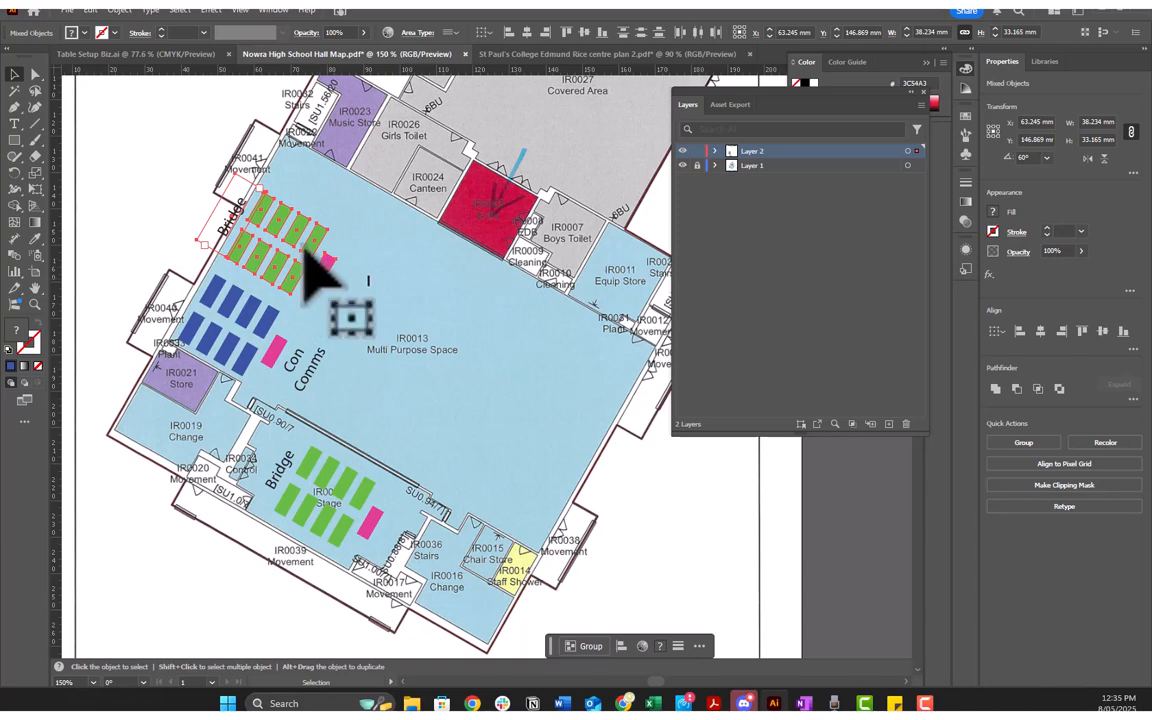
left_click_drag(312, 246, 352, 194)
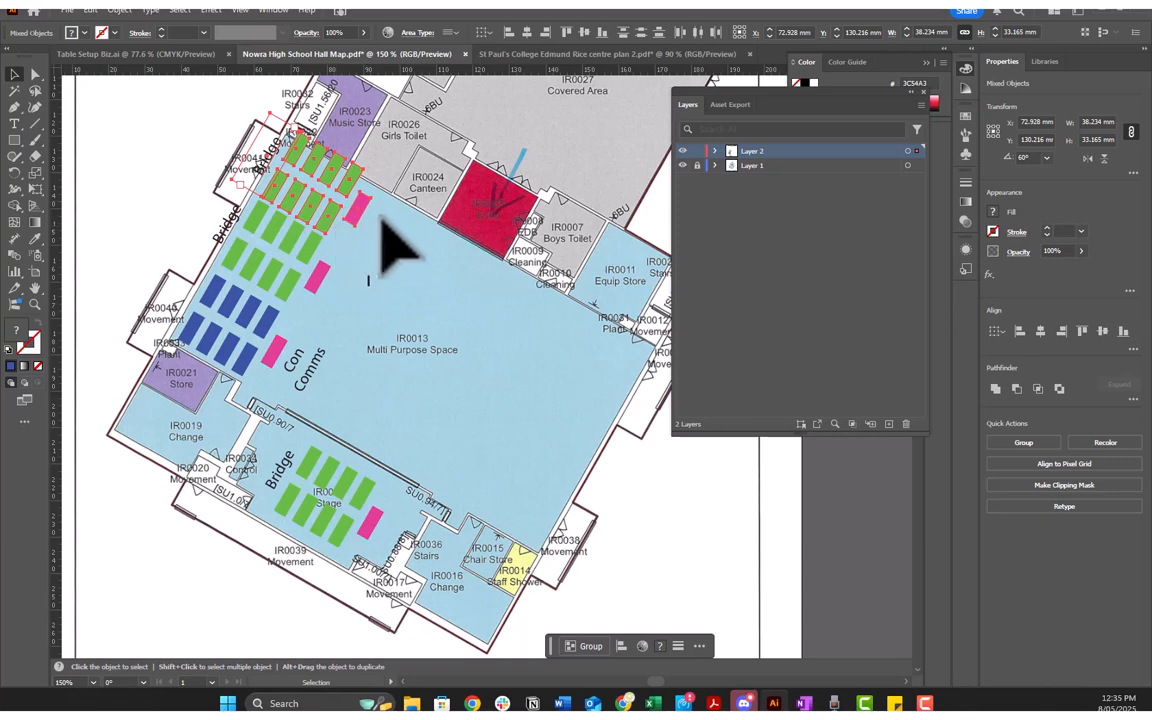
Step: Move the labels of the two new Bridge blocks beside their pink tables, on the side facing the open hall
left_click(384, 236)
left_click_drag(230, 220, 334, 296)
left_click_drag(266, 152, 380, 230)
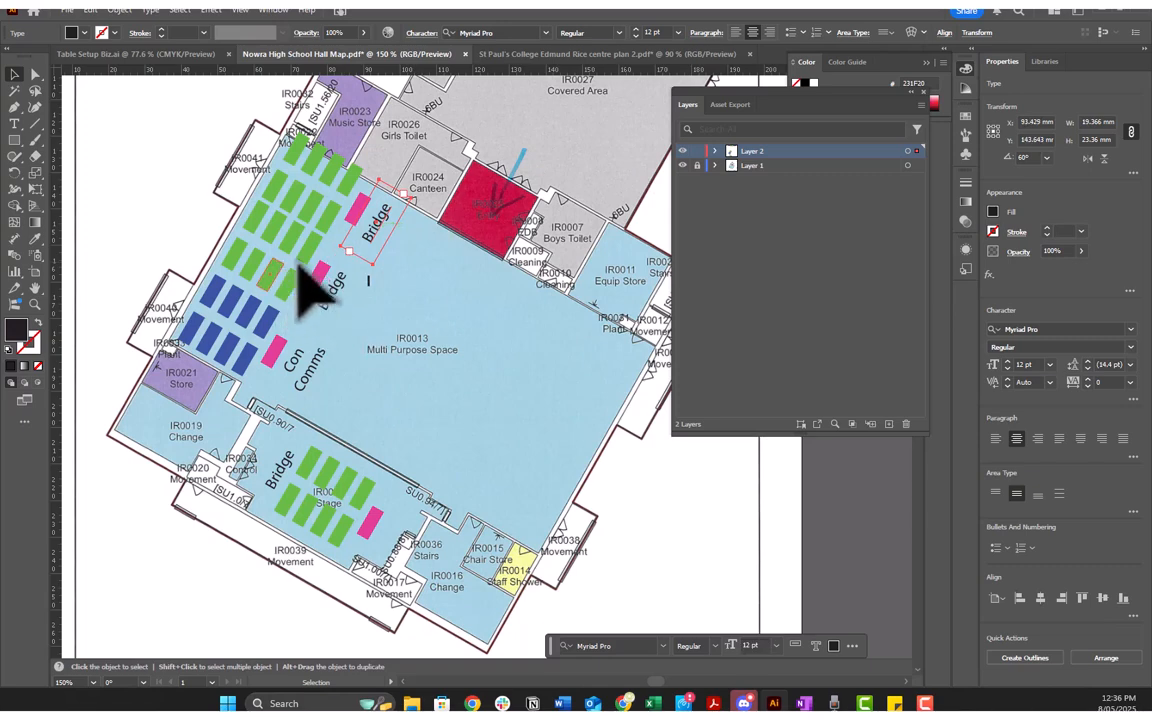
Step: Recolour the eight green tables of the block next to Con Comms yellow by sampling the legend's yellow table with the Eyedropper
scroll(380, 290, "up", 3)
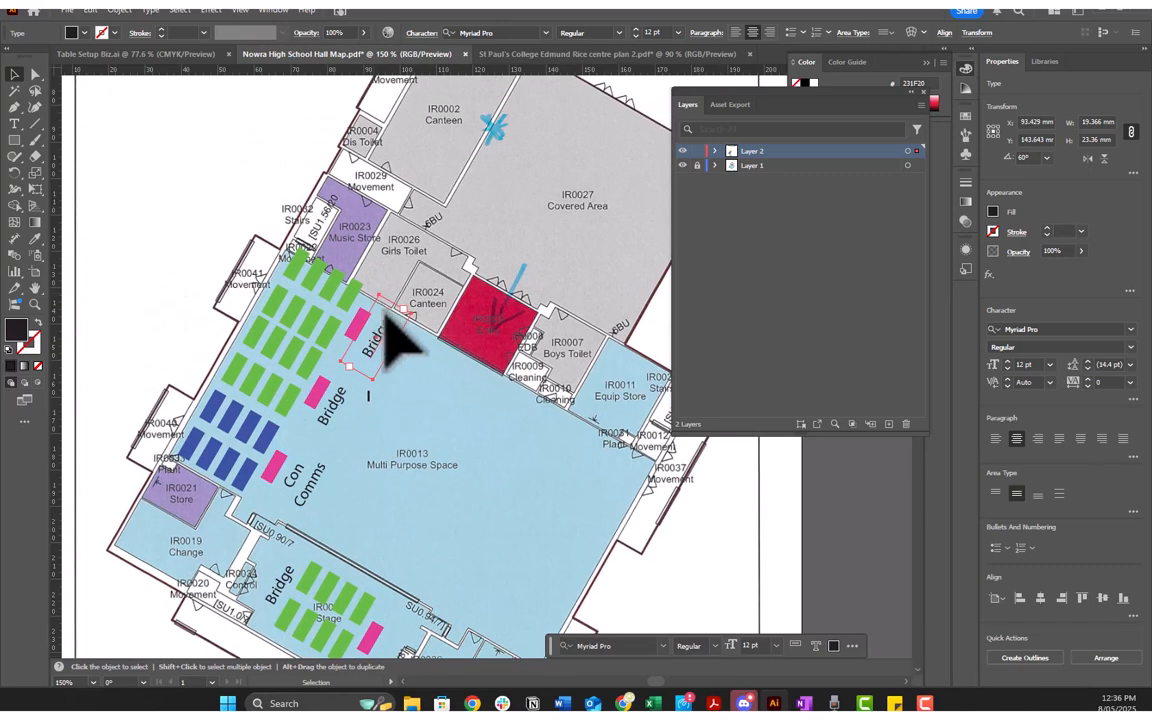
left_click(236, 370)
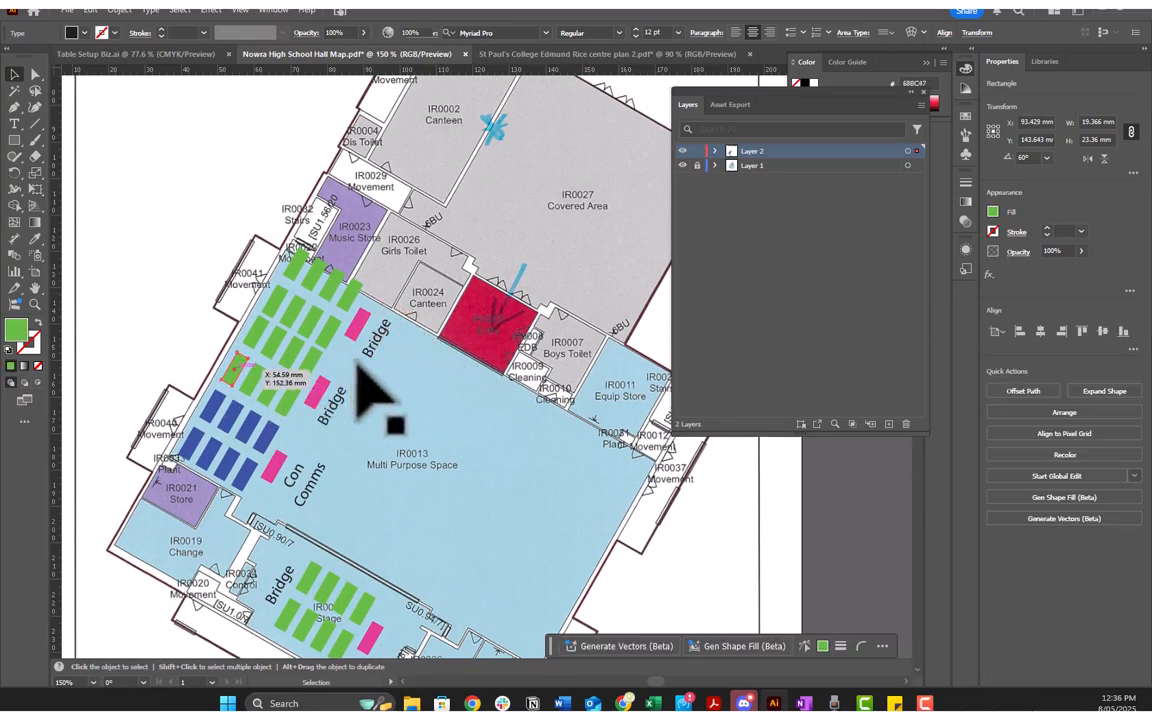
scroll(356, 357, "up", 2)
left_click(253, 418, "shift")
left_click(273, 427, "shift")
left_click(289, 434, "shift")
left_click(311, 441, "shift")
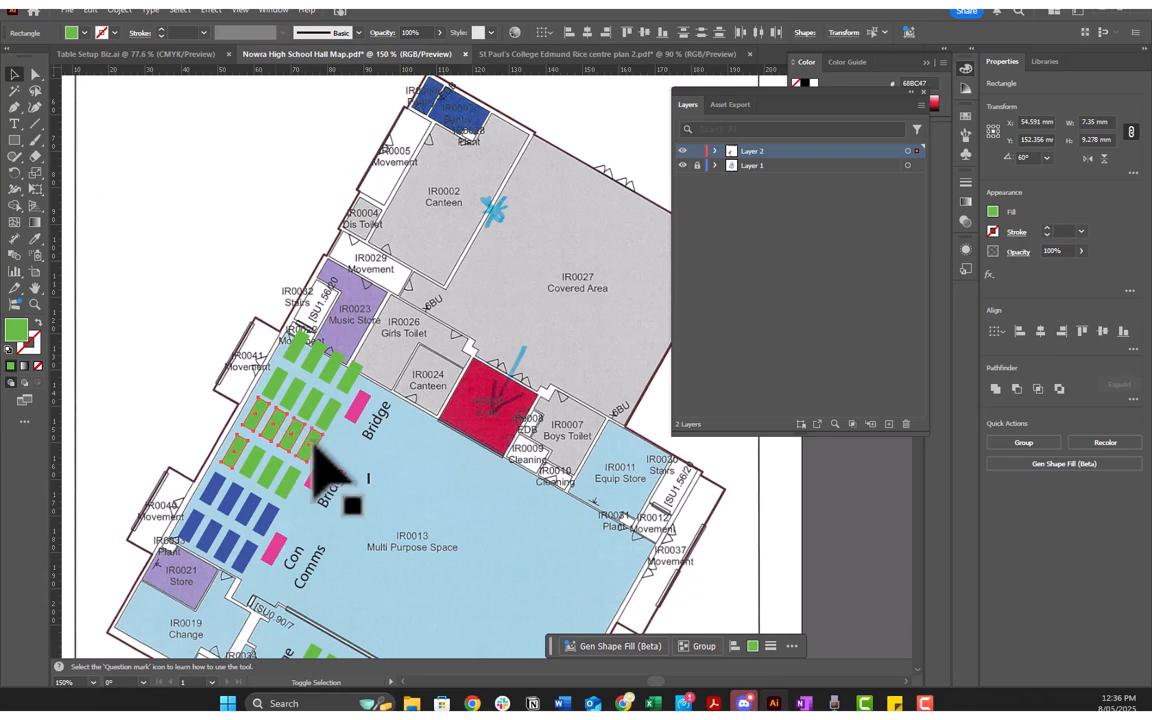
left_click(289, 478, "shift")
left_click(274, 466, "shift")
left_click(253, 461, "shift")
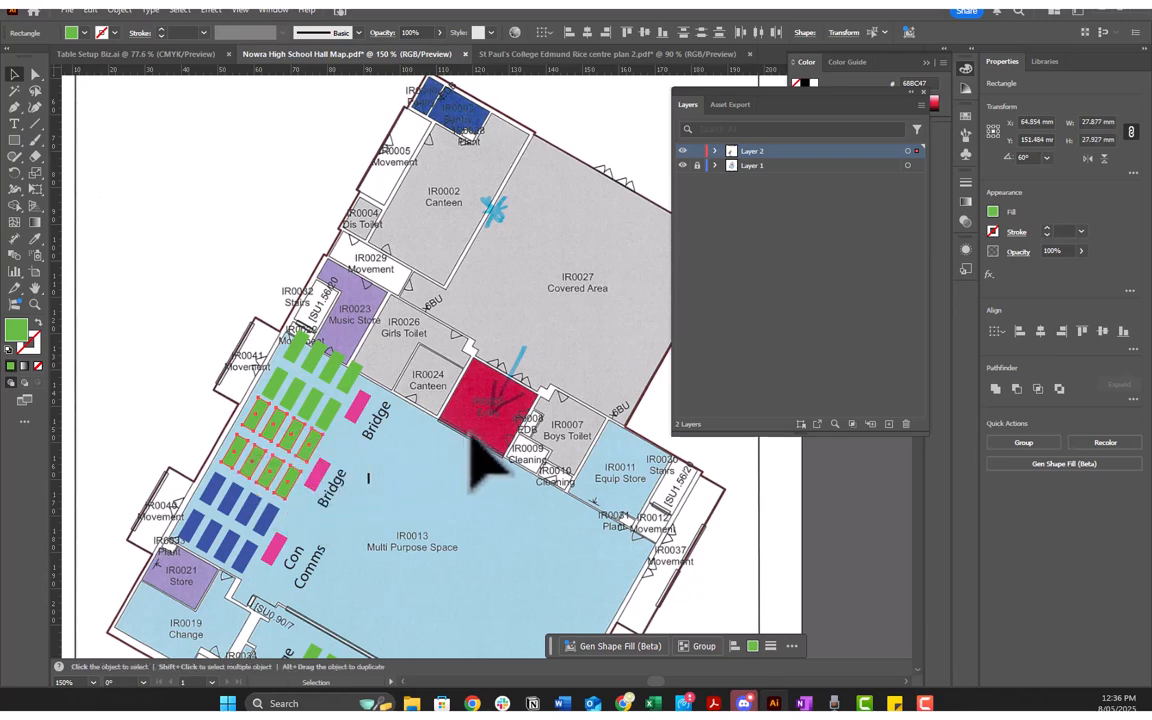
key("i")
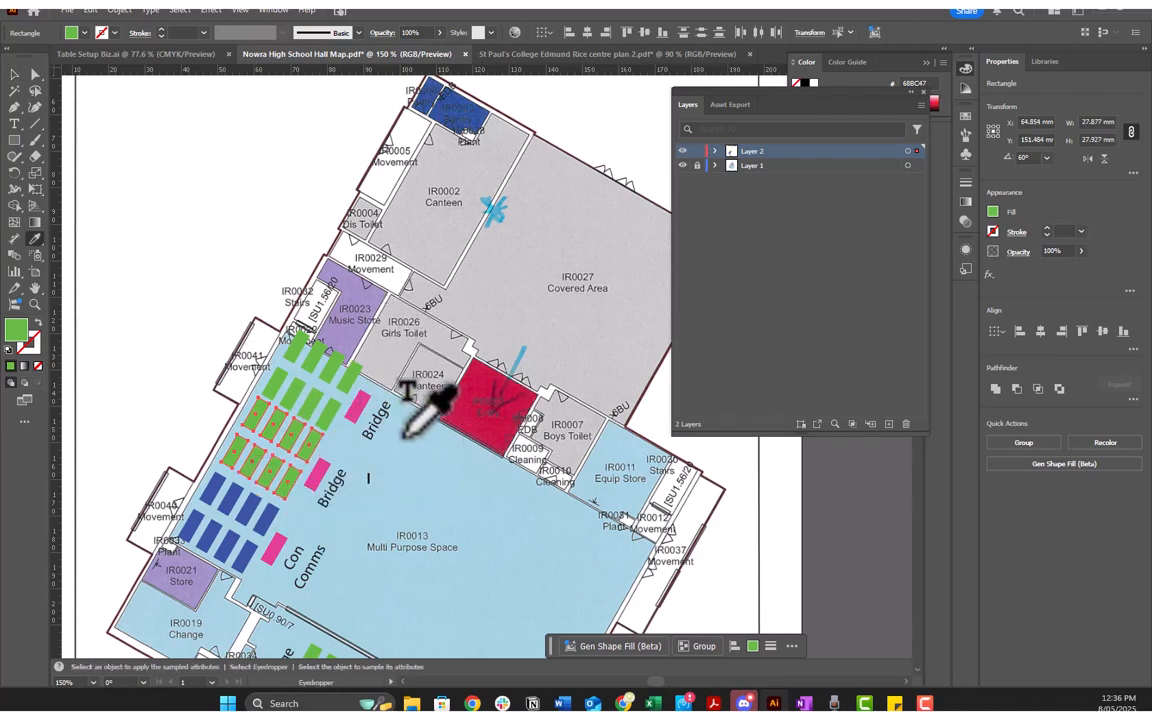
scroll(420, 410, "up", 4)
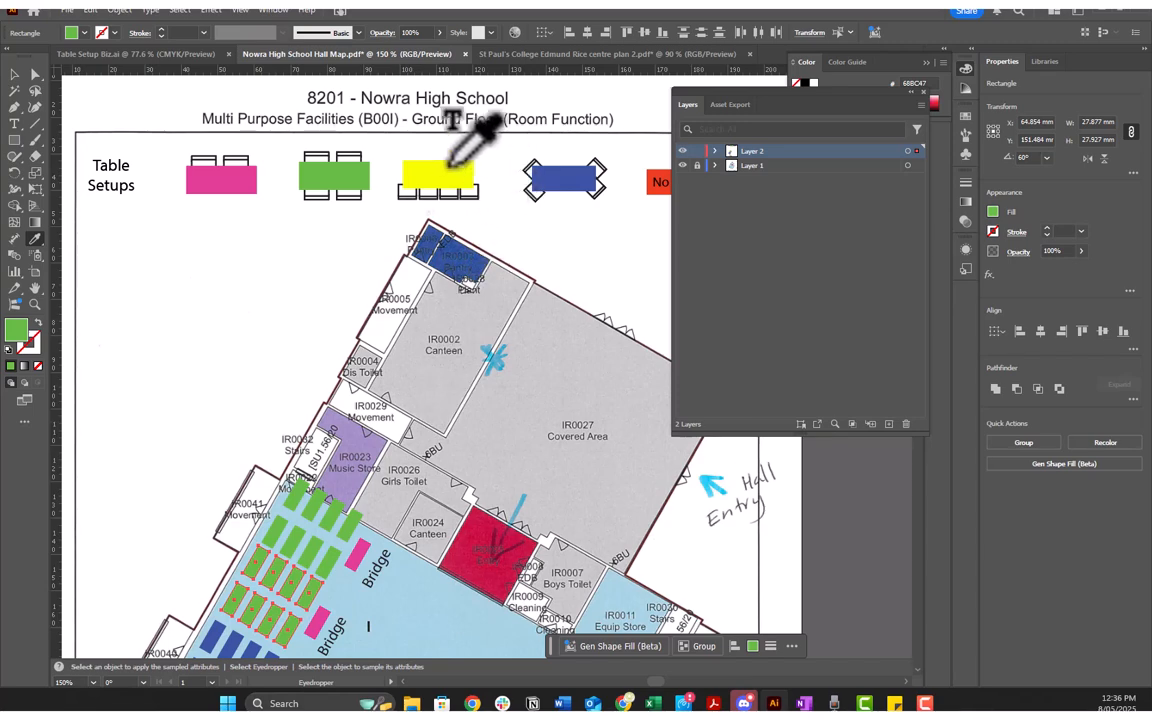
left_click(460, 172)
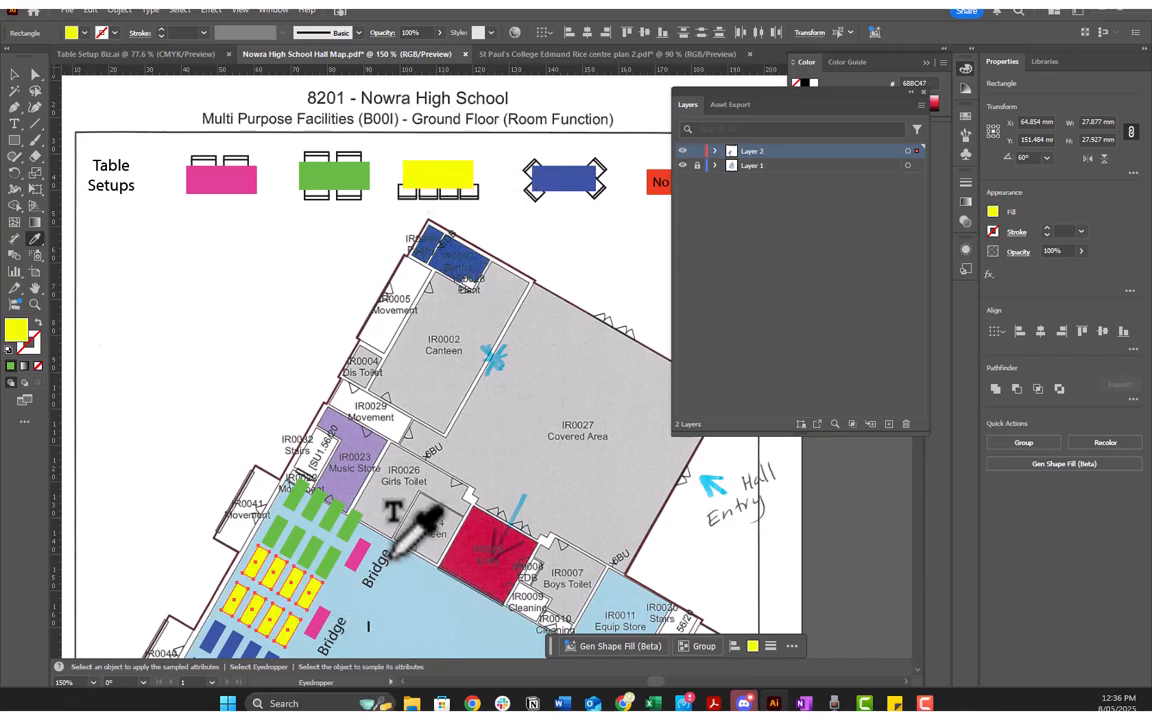
scroll(400, 545, "down", 3)
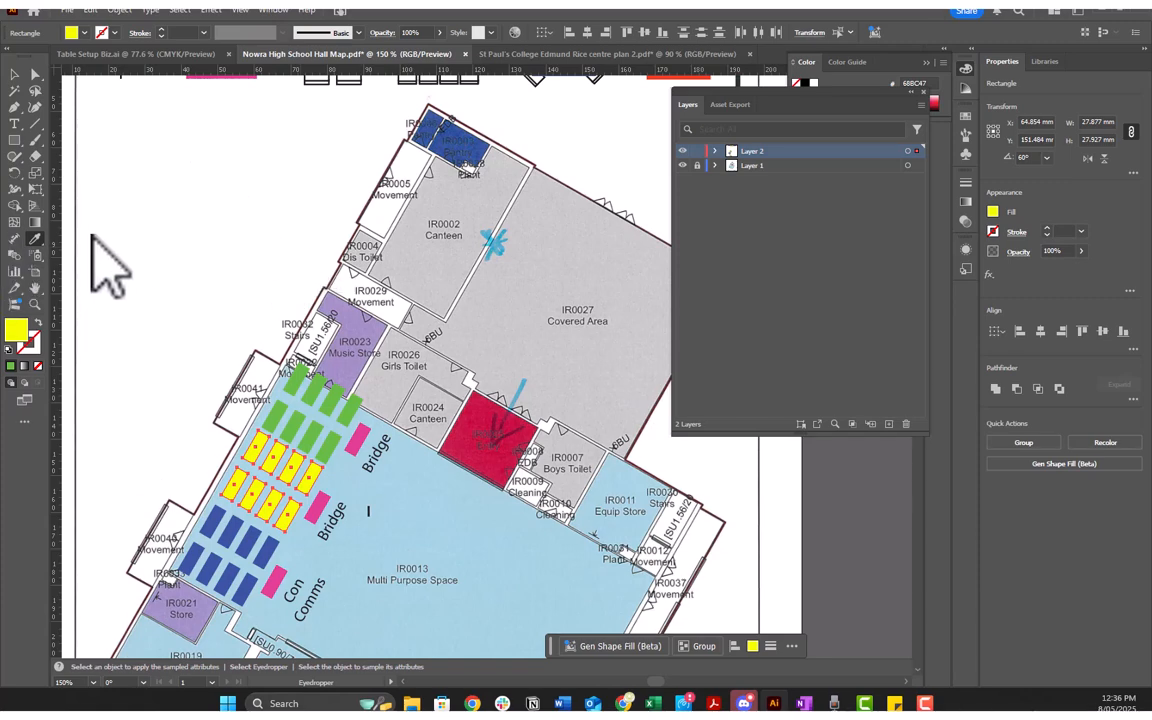
left_click(38, 242)
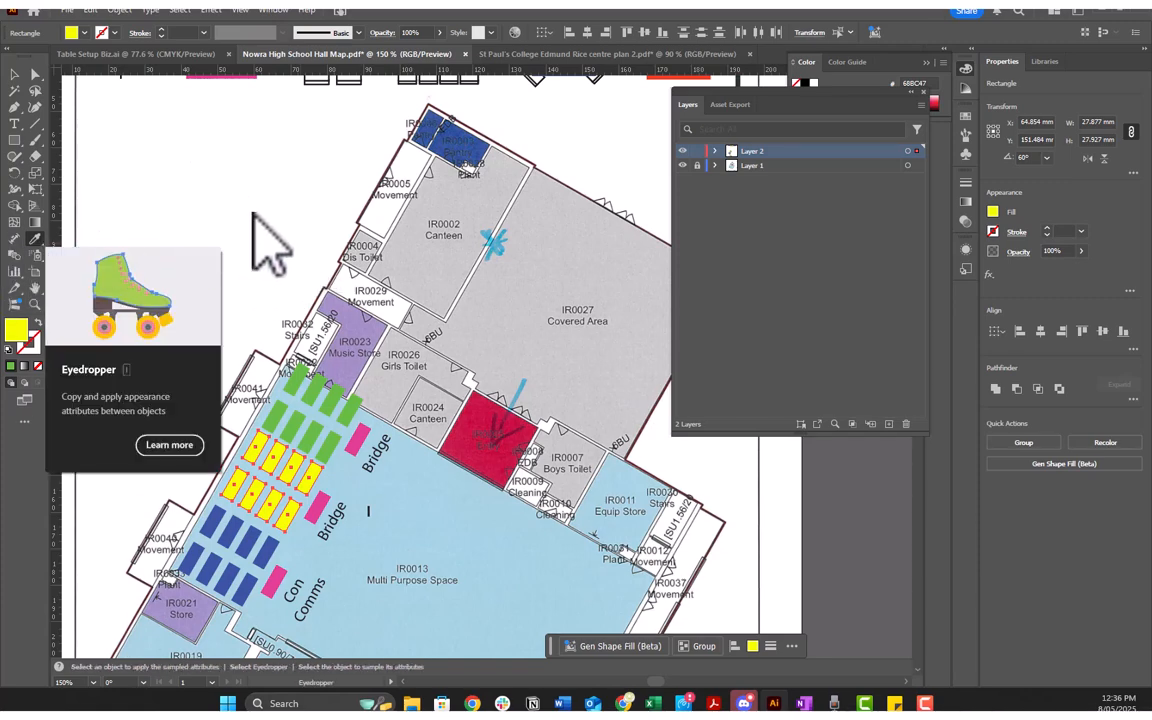
left_click(224, 196)
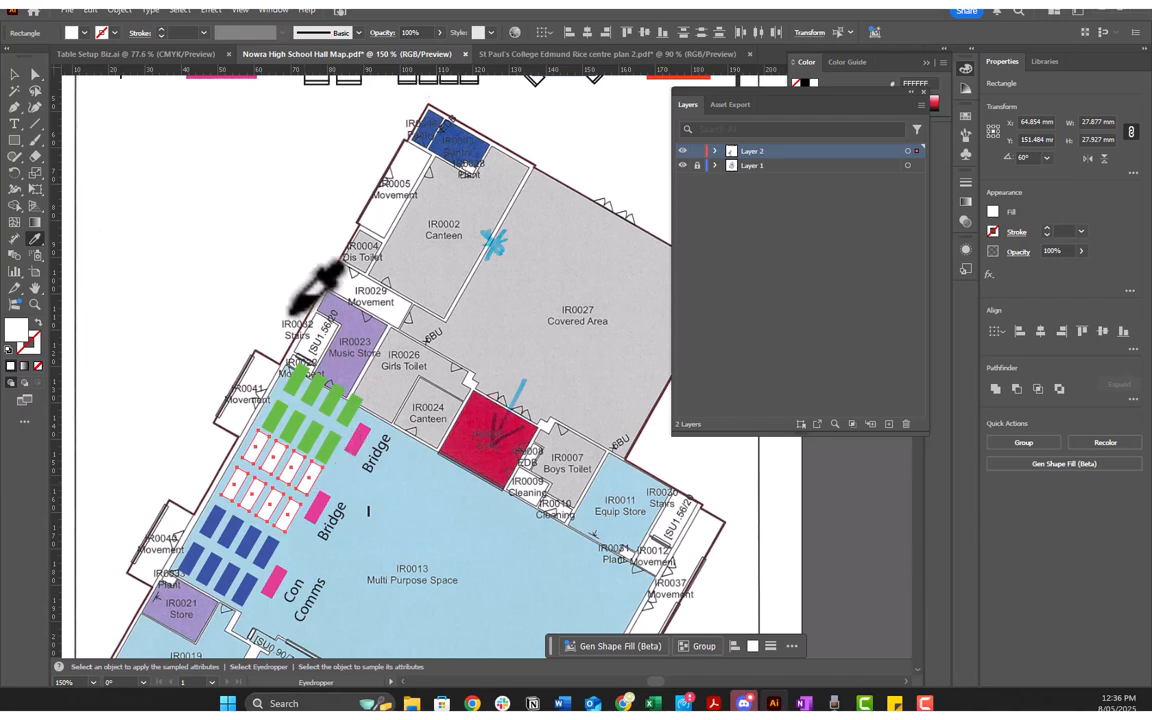
key("ctrl+z")
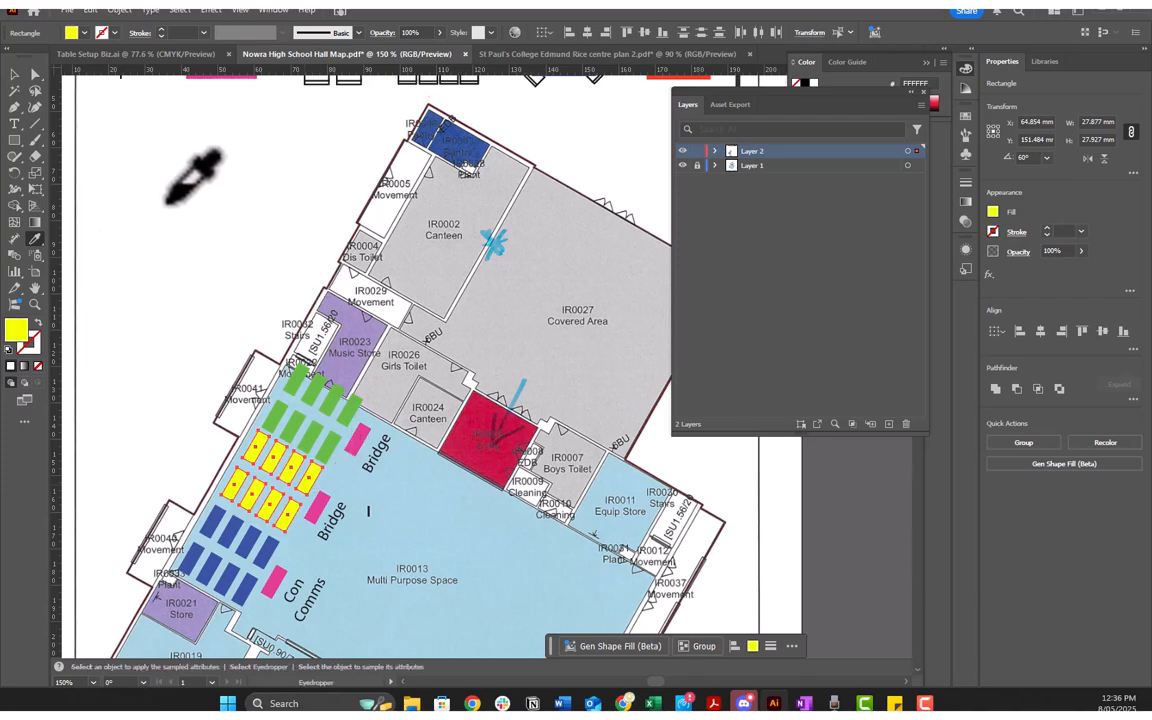
Step: Change the label of the yellow table block to "ElectraCITY"
key("v")
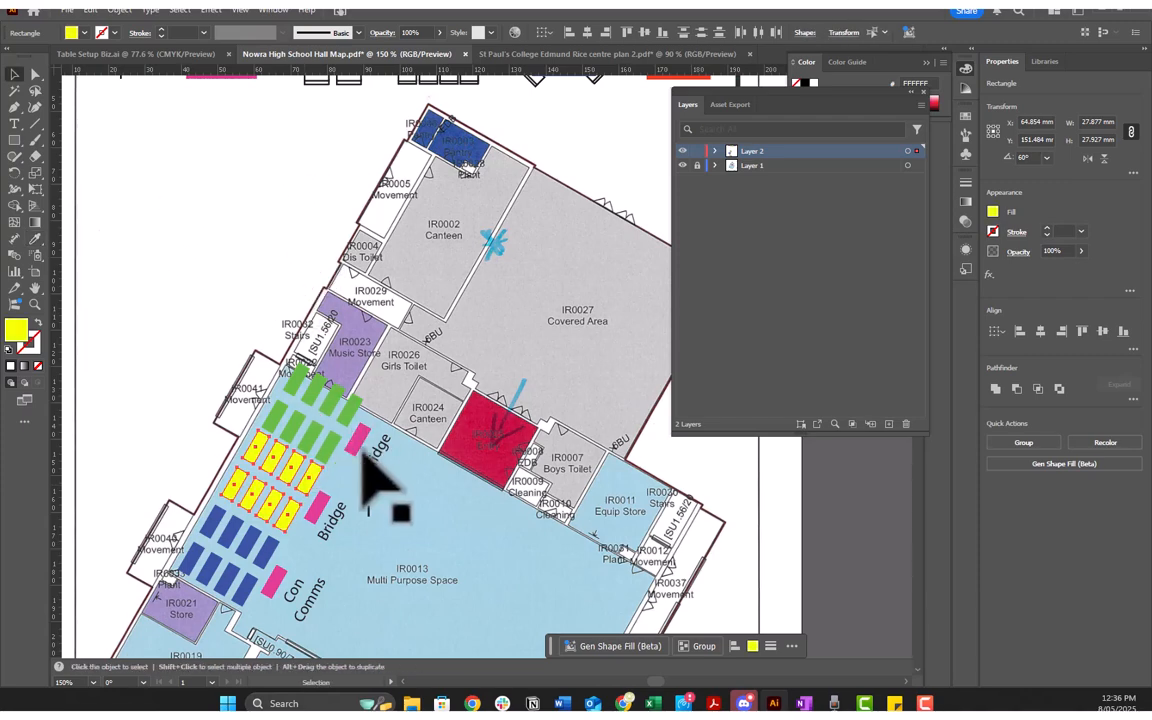
left_click(340, 530)
key("t")
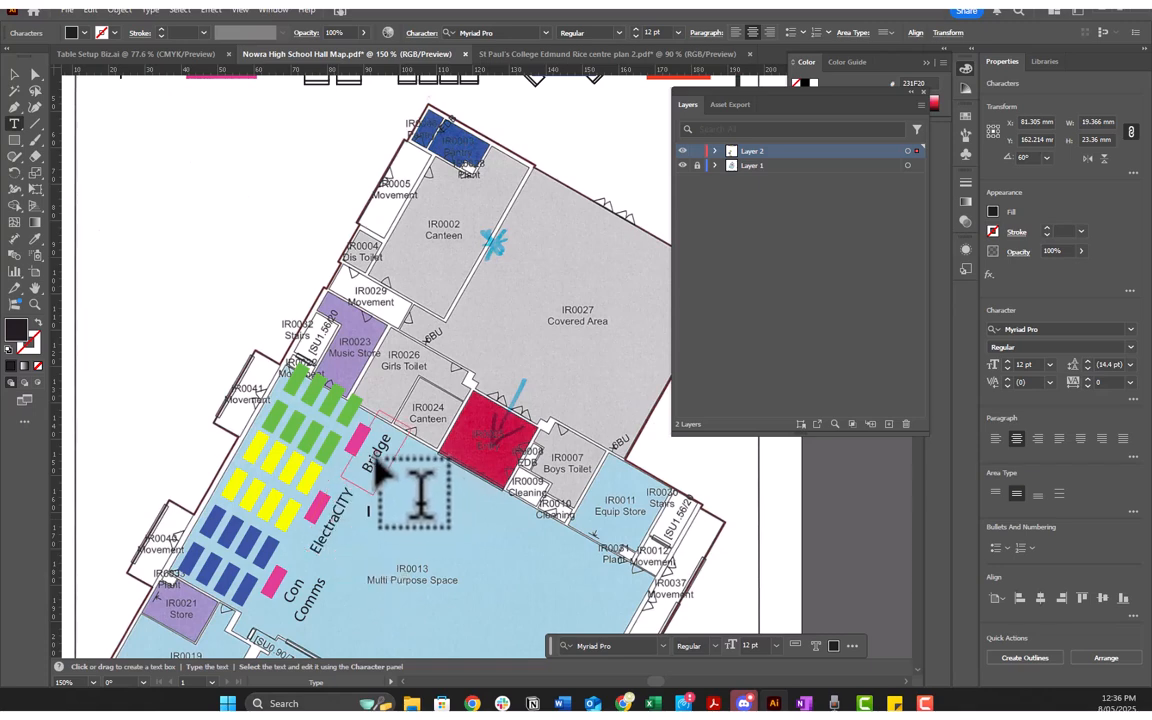
Step: Change the label of the green table block nearest the Music Store to "Job Juggle"
scroll(380, 460, "down", 3)
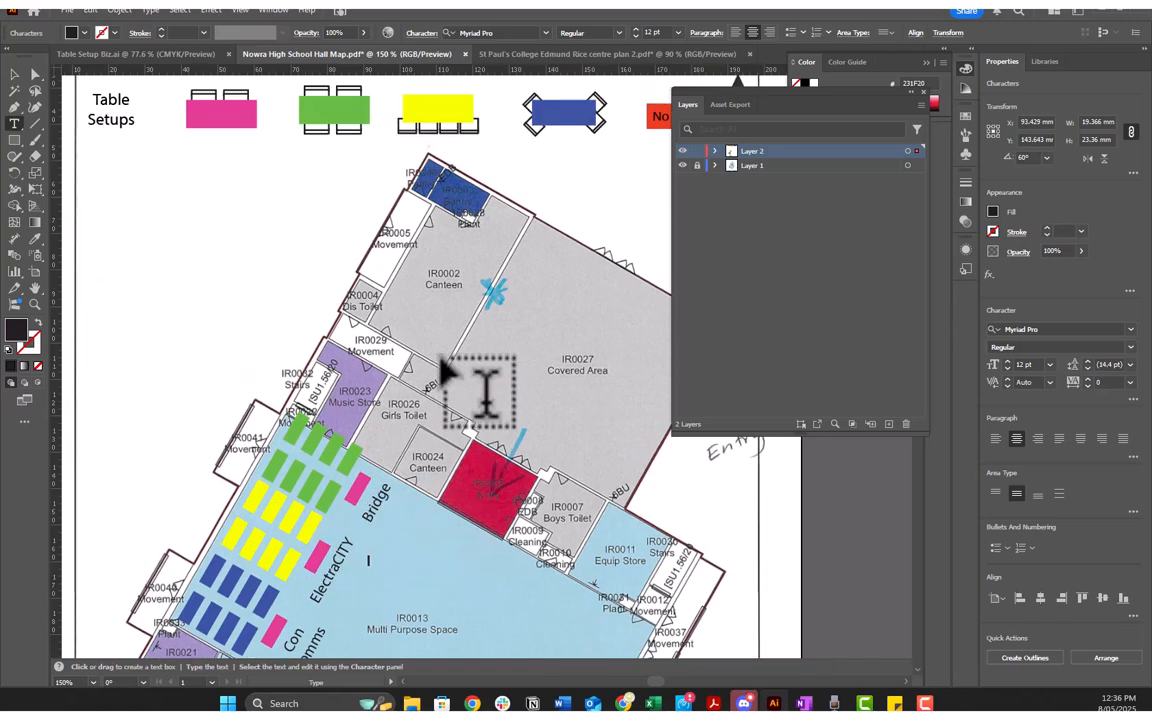
scroll(419, 391, "up", 3)
scroll(410, 393, "down", 2)
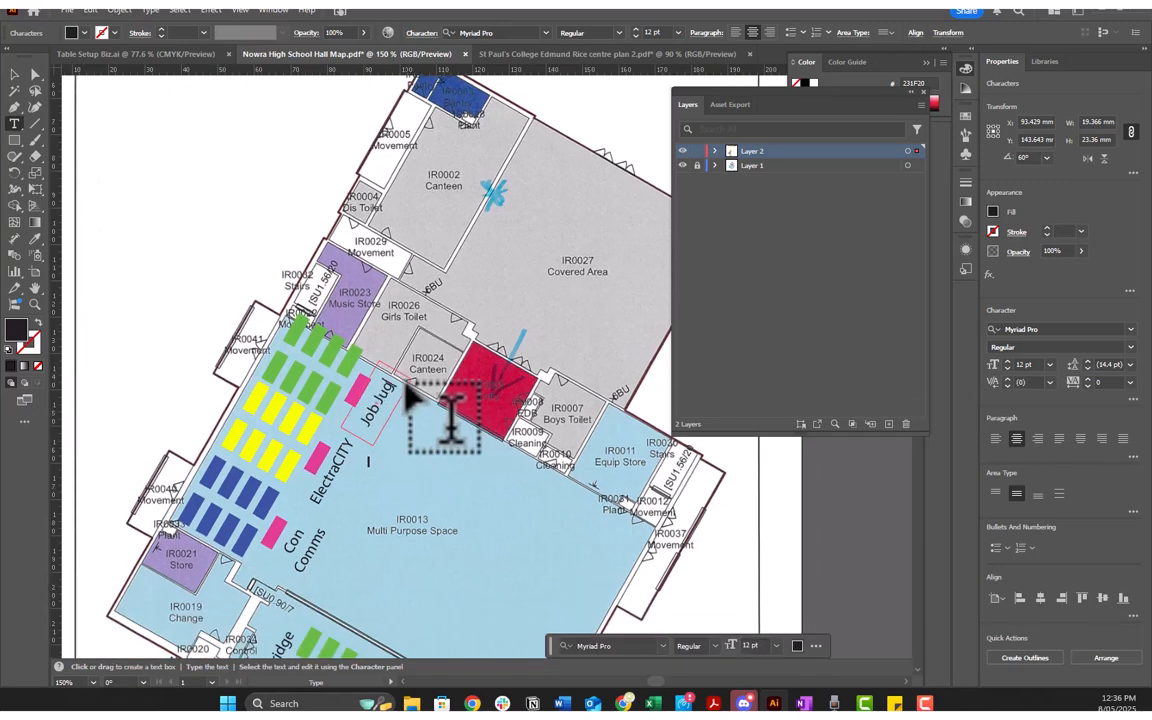
left_click(431, 416)
scroll(450, 422, "down", 3)
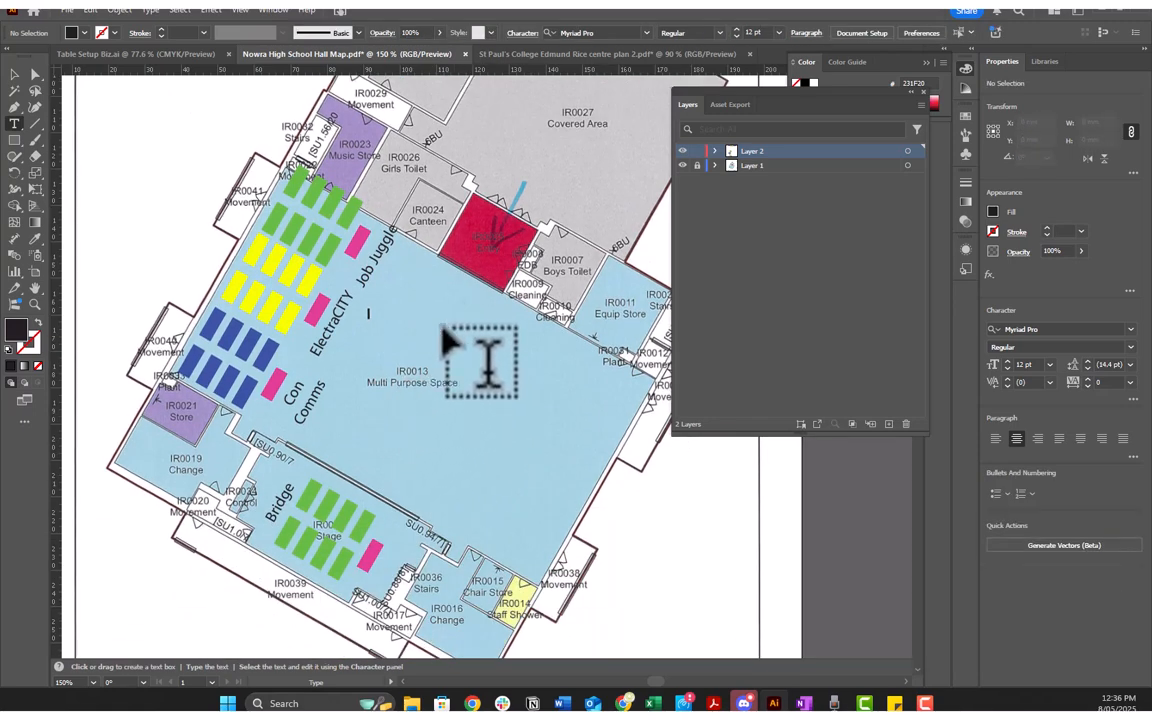
scroll(470, 320, "up", 1)
scroll(488, 320, "down", 1)
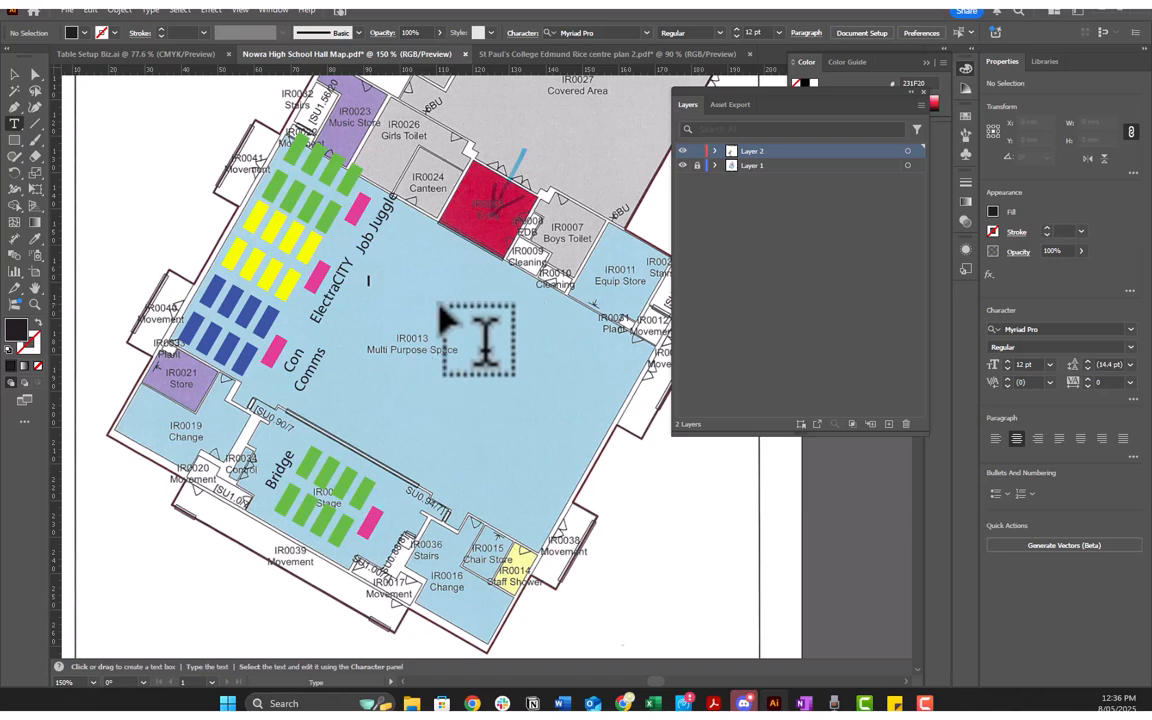
Step: Copy the power and bin icons from Table Setup Biz.ai into the Nowra hall map, ignoring the linked-file errors for both images
left_click(118, 54)
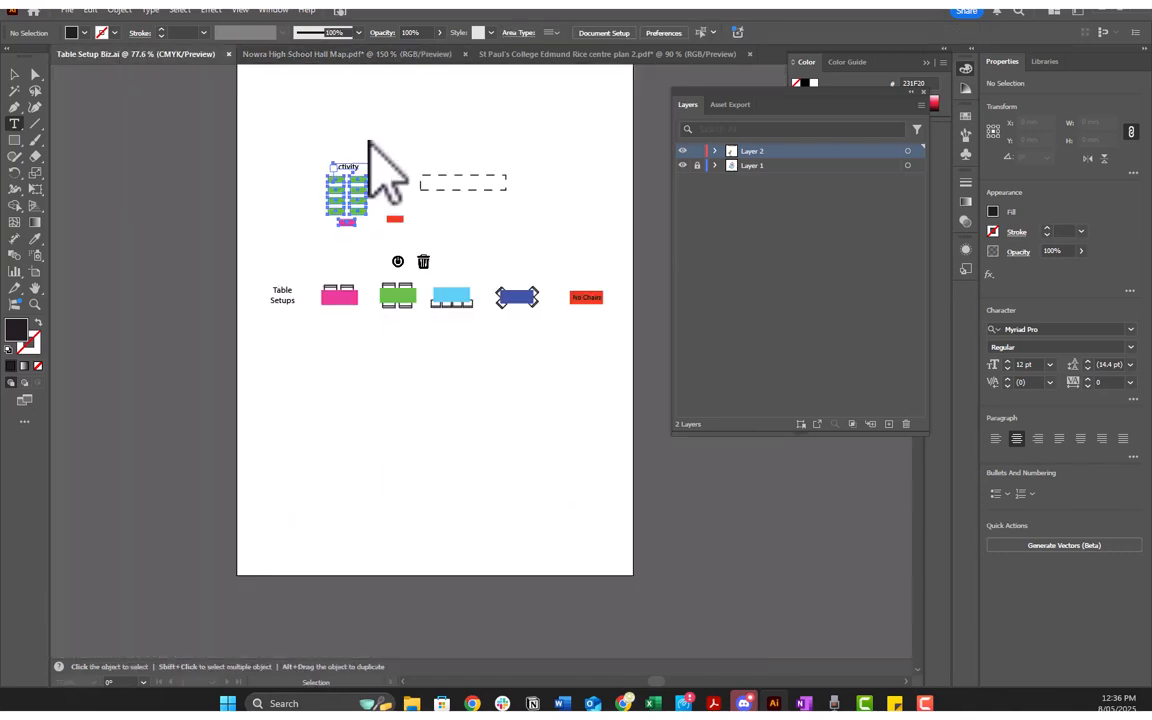
key("v")
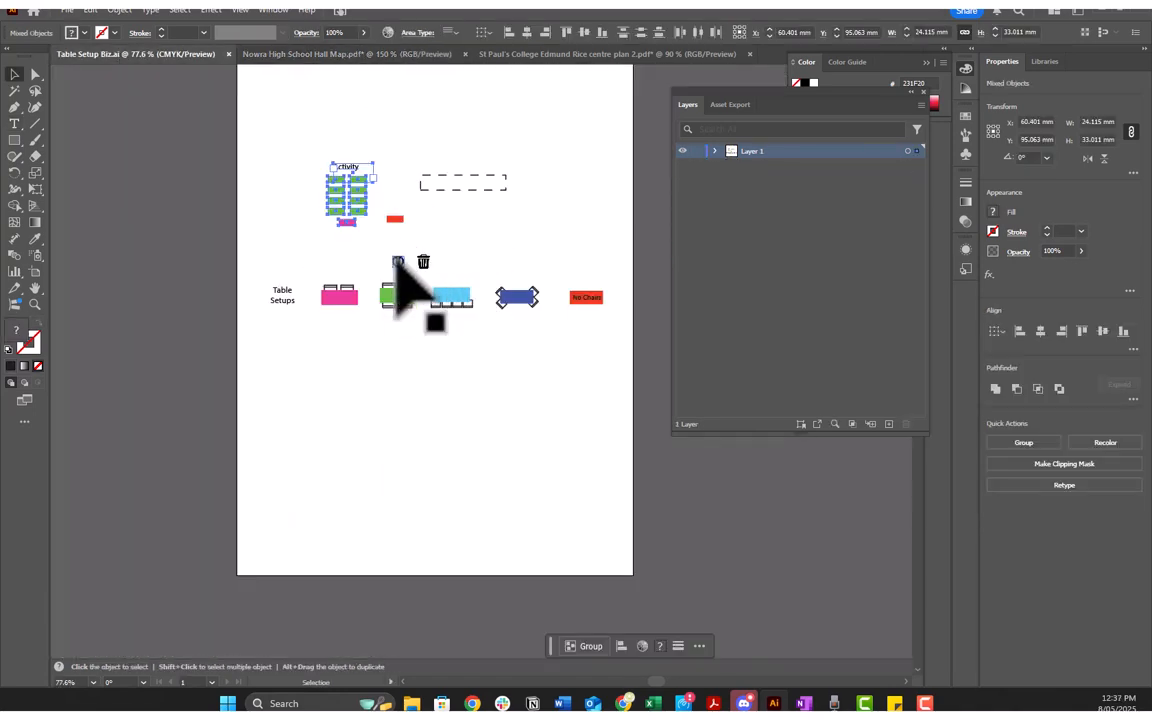
left_click(398, 262)
left_click(423, 262, "shift")
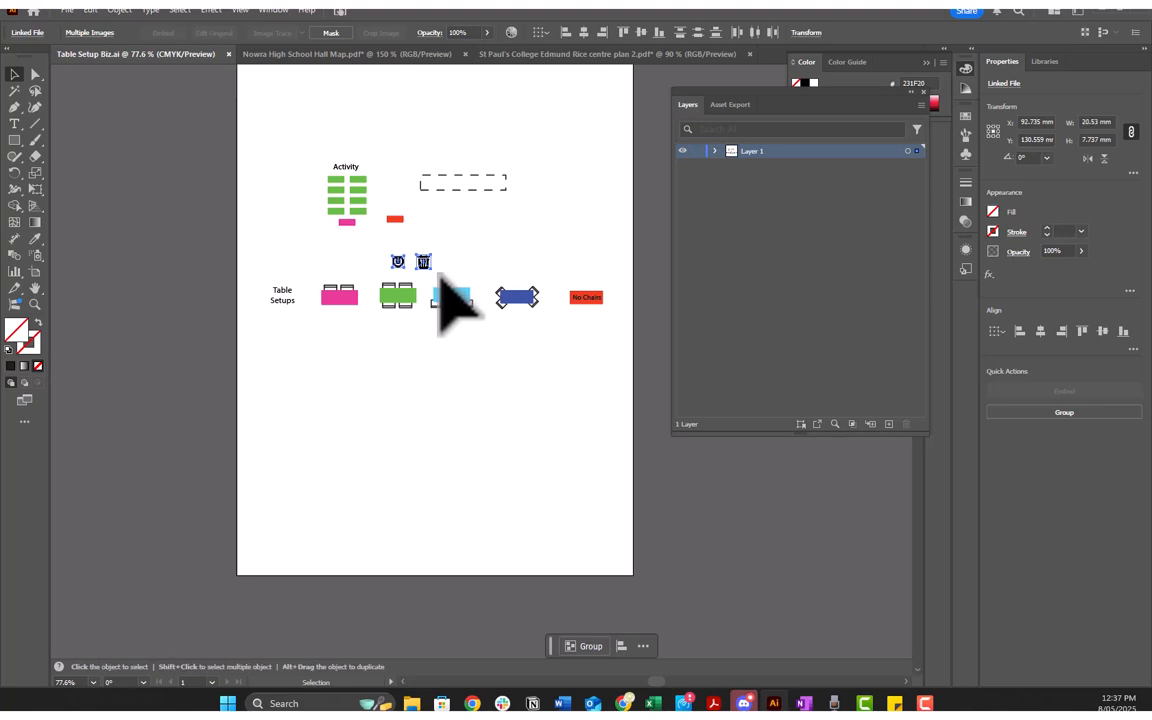
key("a")
left_click(300, 54)
key("ctrl+v")
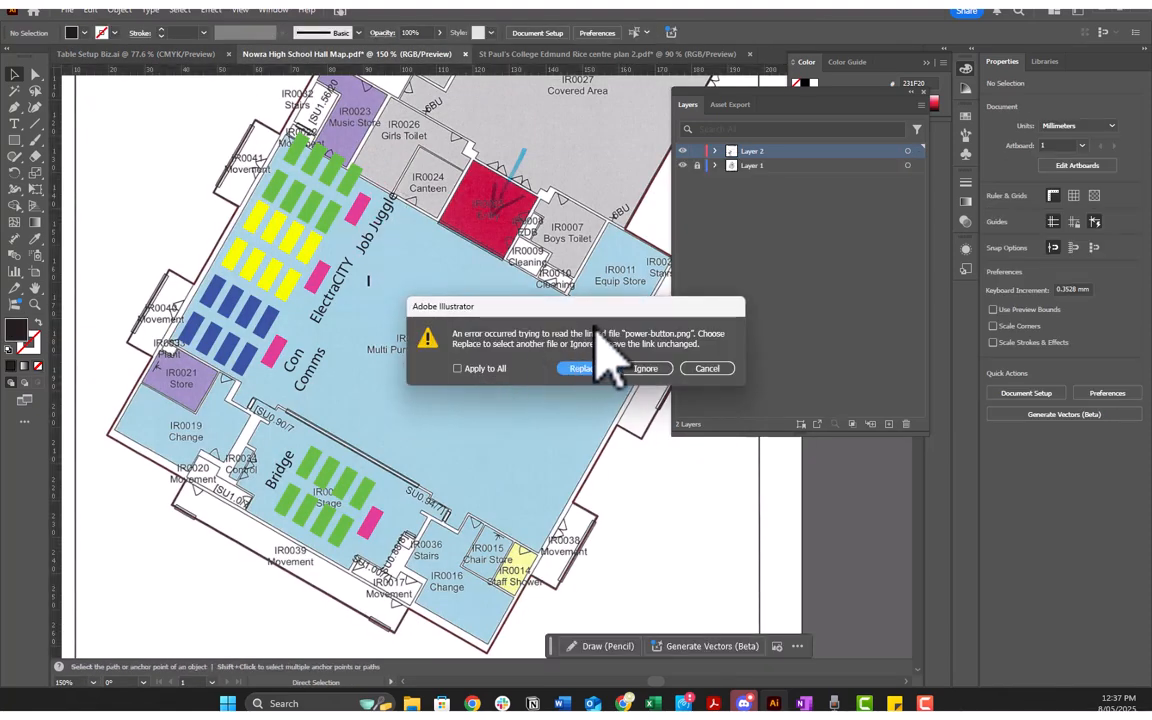
left_click(645, 368)
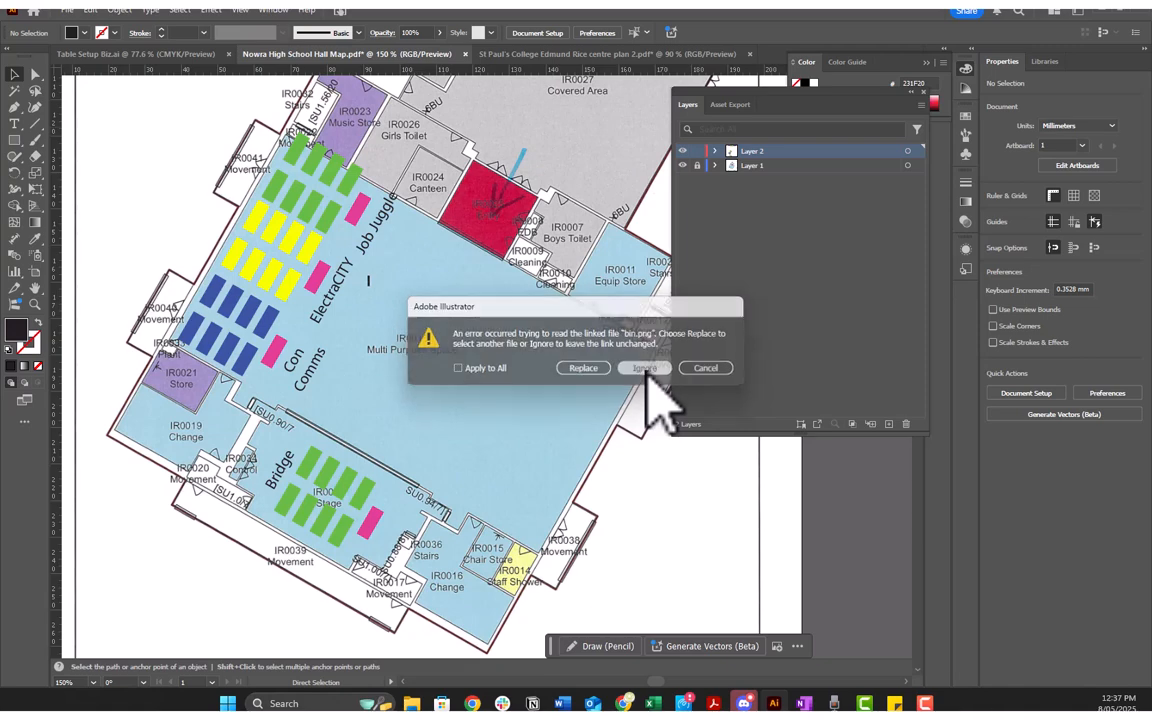
left_click(652, 367)
Step: Place the power icon in the hall opposite Con Comms, with bins beside the stage's Bridge label, above the Chair Store and near the far side wall
left_click(460, 367)
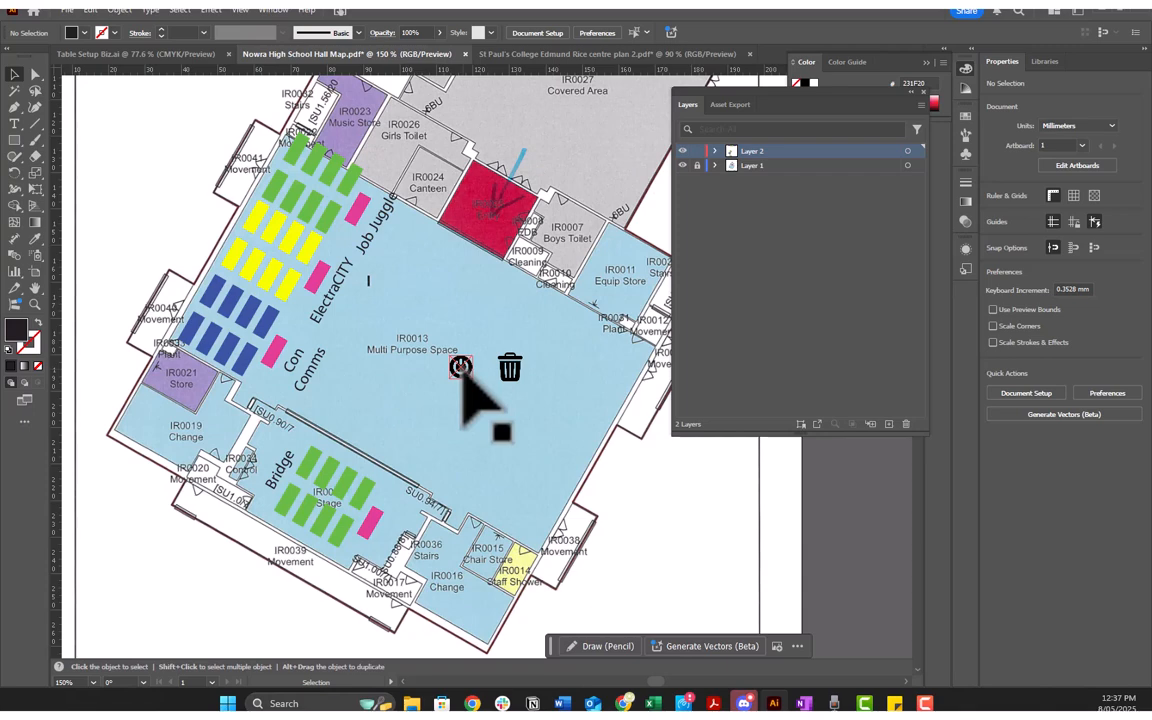
left_click_drag(460, 367, 529, 452)
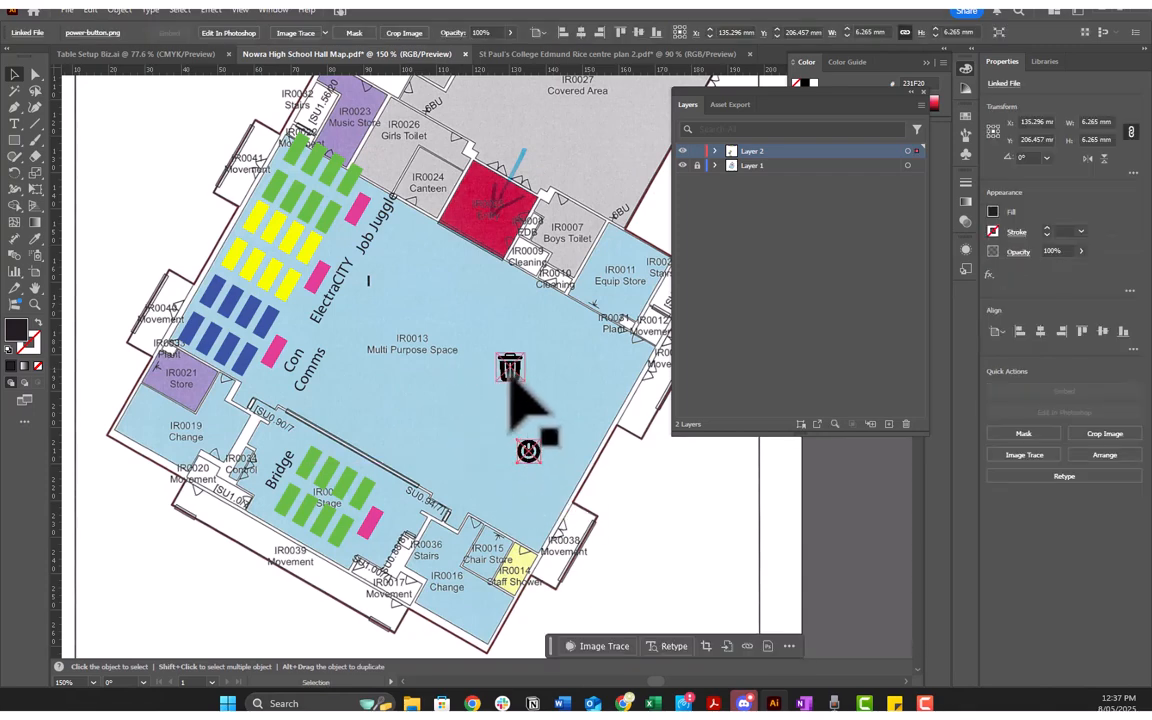
left_click_drag(512, 378, 291, 447)
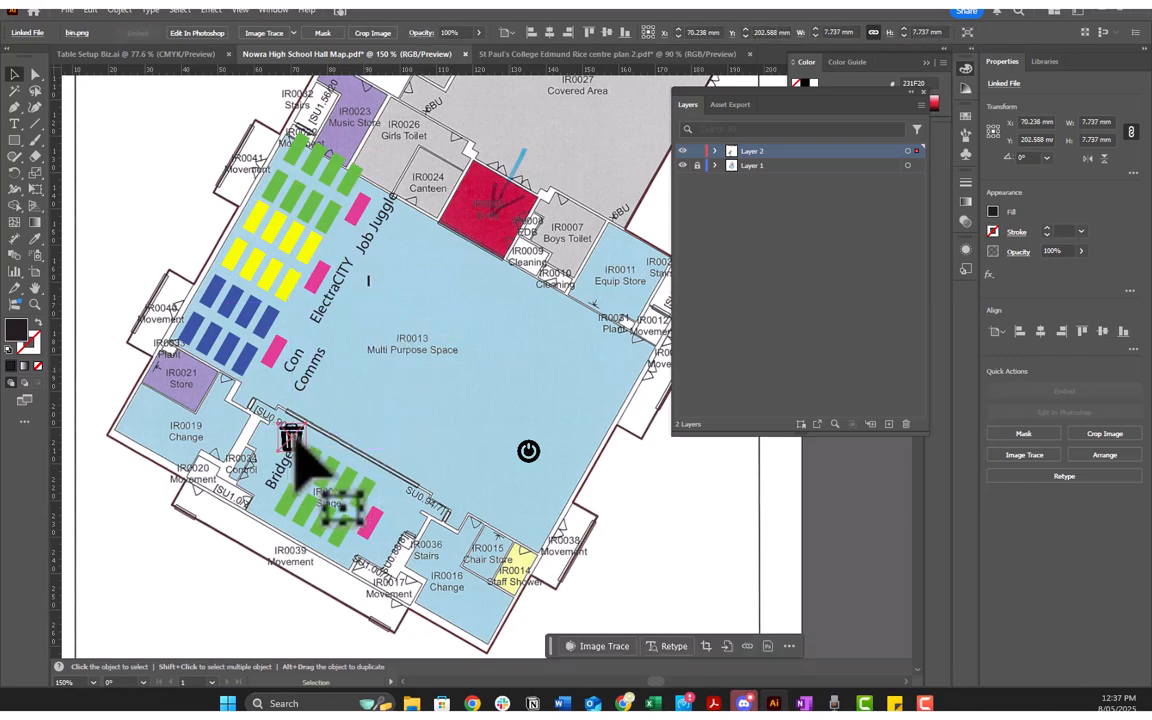
left_click_drag(292, 447, 501, 516)
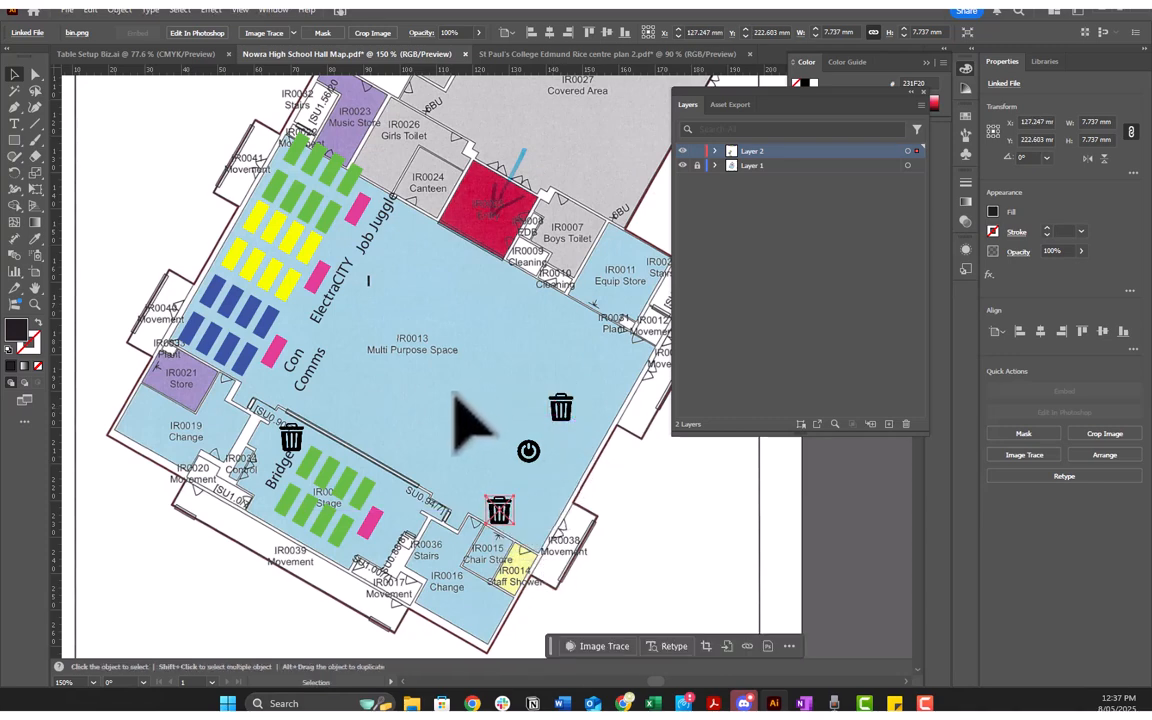
left_click(455, 395)
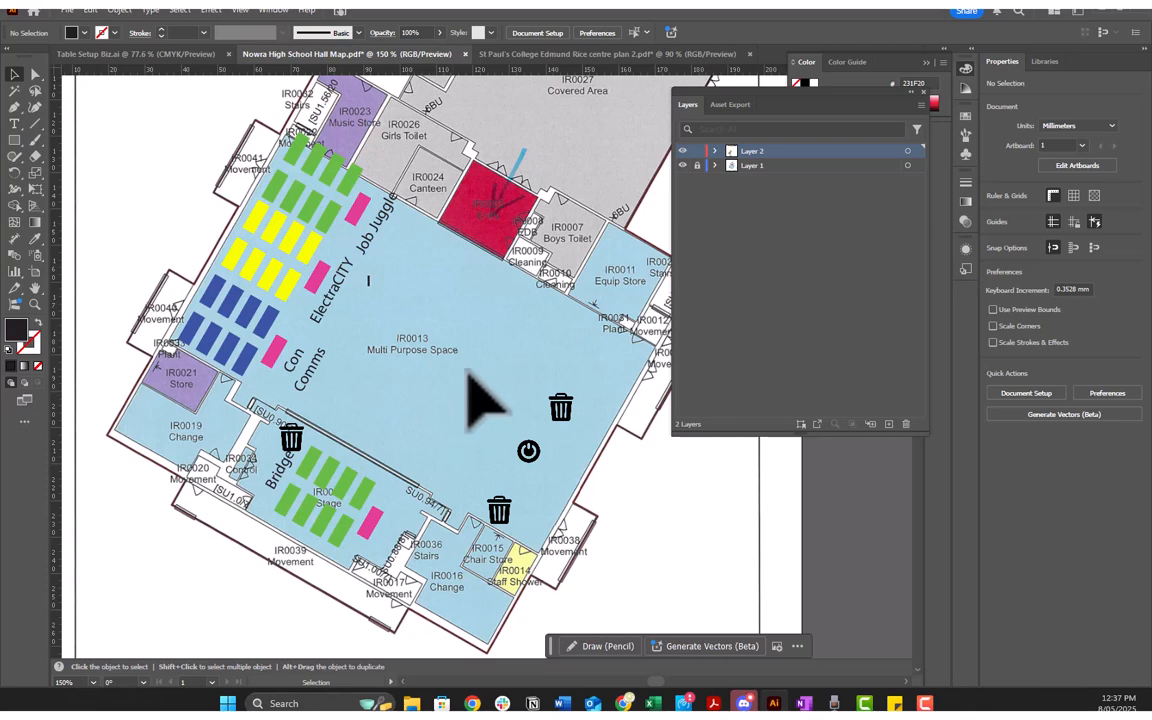
scroll(489, 393, "up", 1)
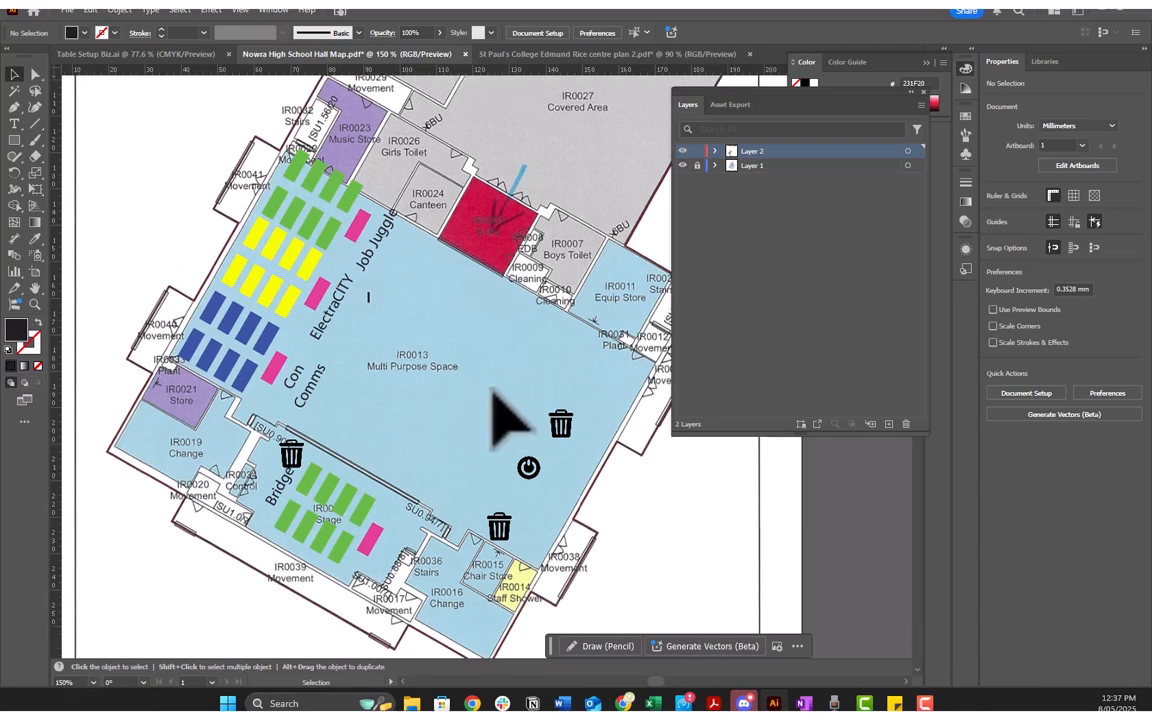
scroll(492, 393, "down", 1)
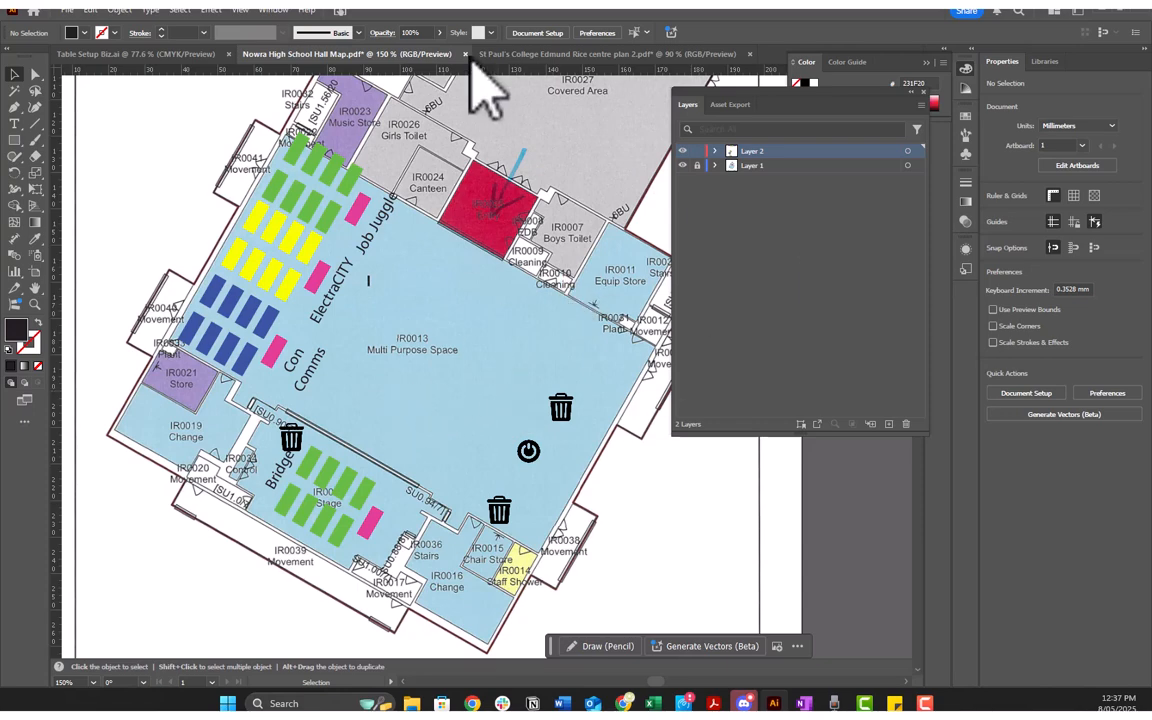
Step: Switch to the St Paul's College Edmund Rice Centre plan and examine its dashed Event Office and Flight Testing areas
left_click(530, 54)
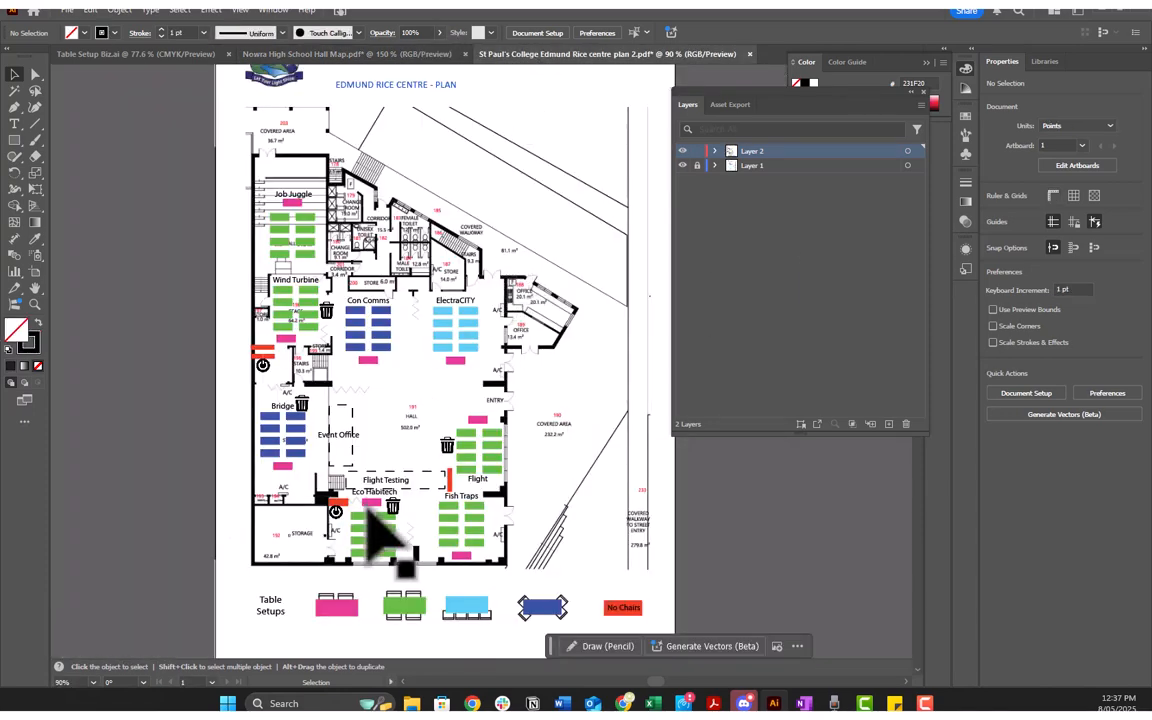
scroll(405, 550, "up", 3)
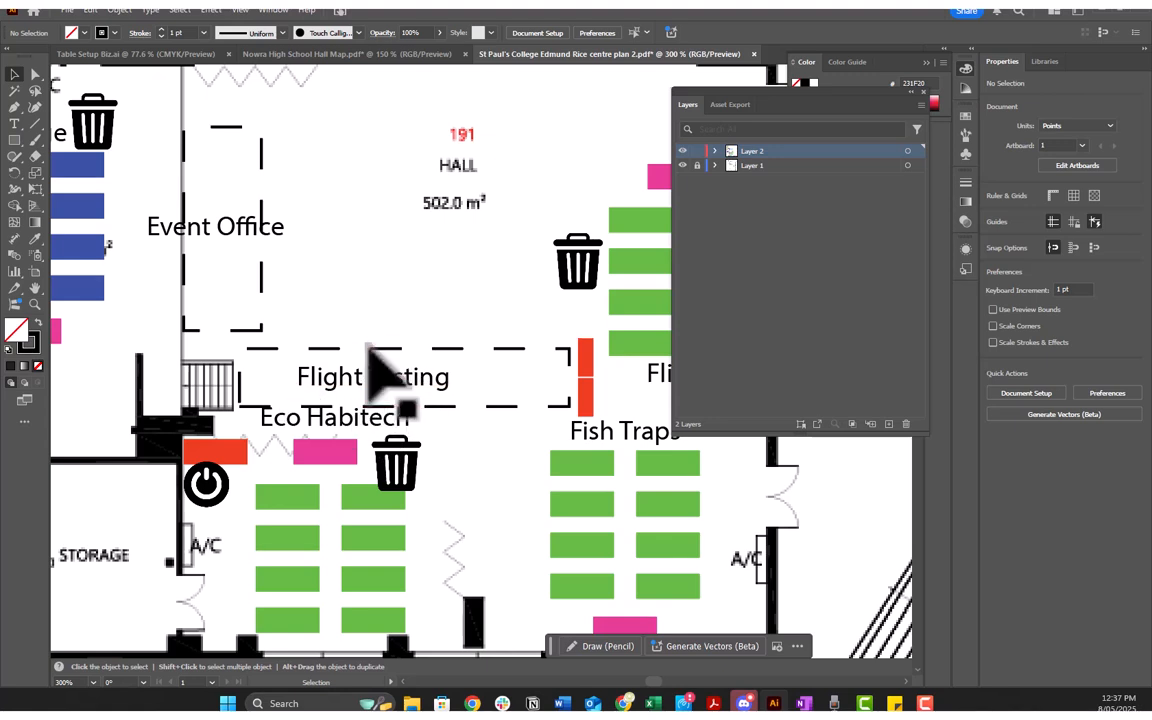
scroll(373, 360, "down", 2)
Step: In Table Setup Biz.ai, draw a dashed rectangle about 93 by 20 mm above the existing dashed sample, using the sample's appearance
left_click(106, 56)
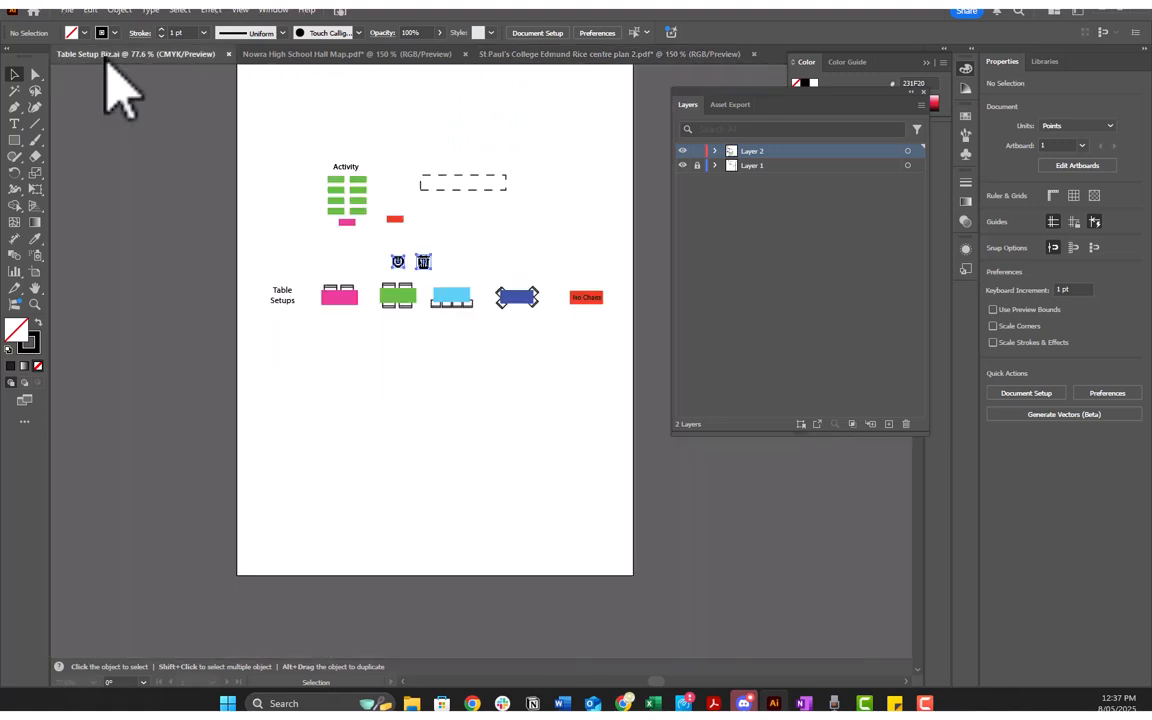
left_click(465, 190)
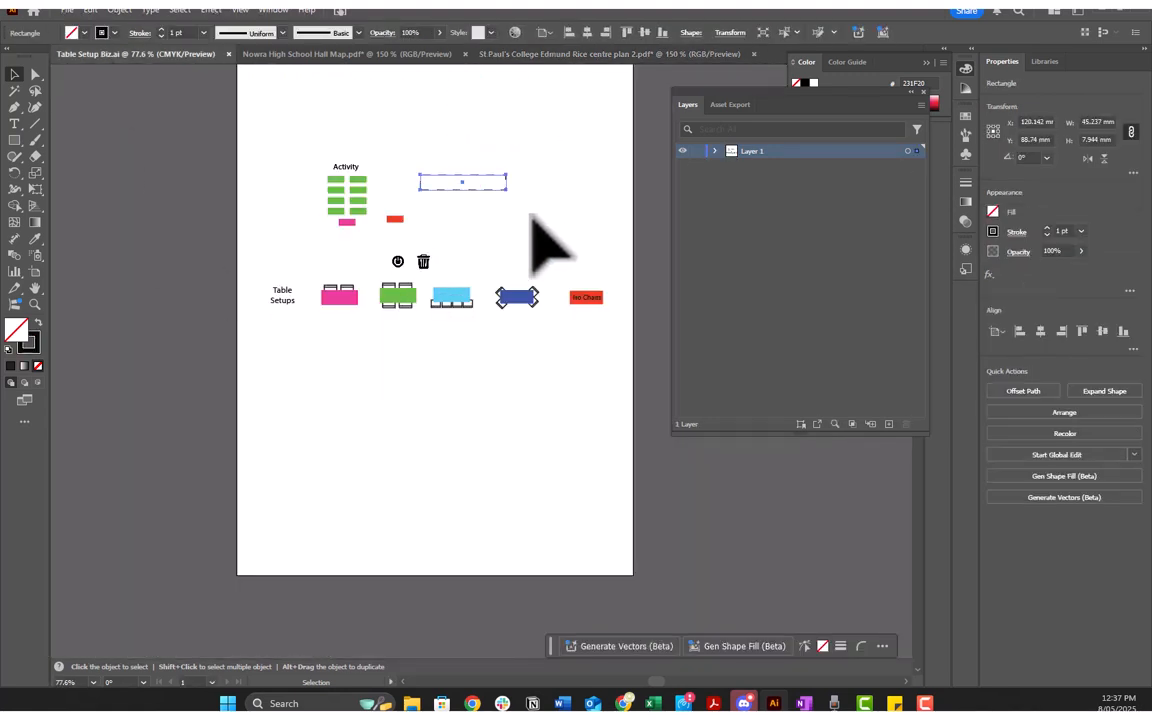
left_click(411, 134)
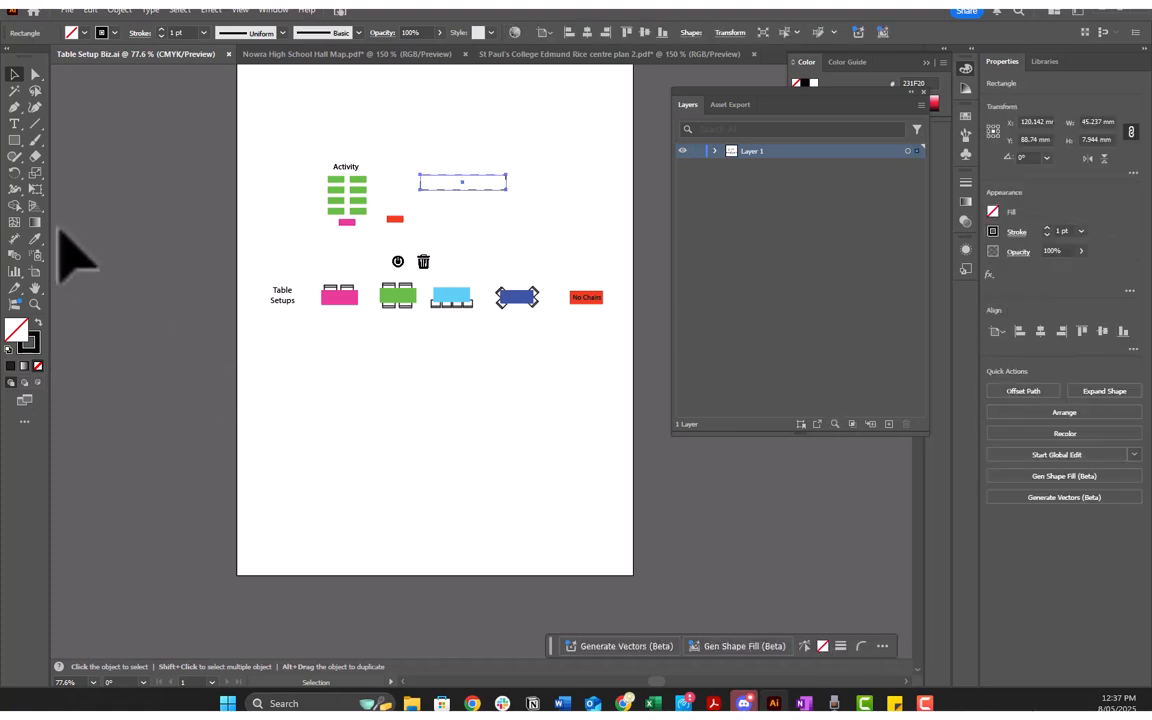
left_click(14, 140)
left_click_drag(381, 96, 559, 133)
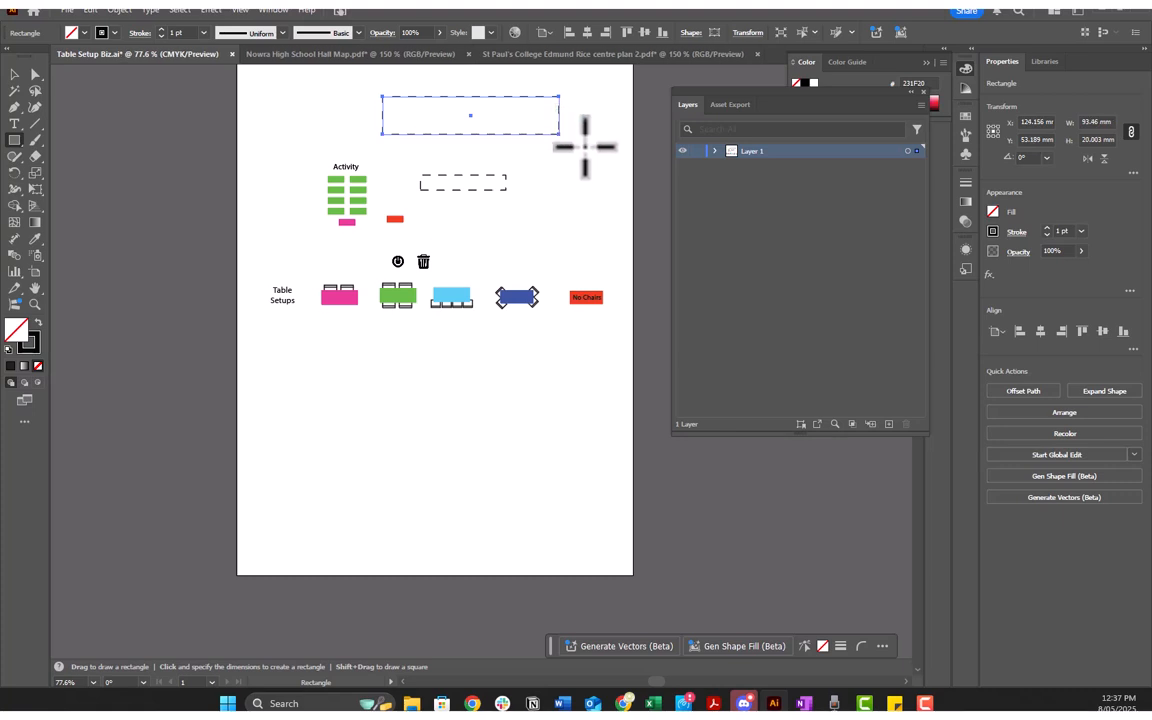
left_click(581, 128)
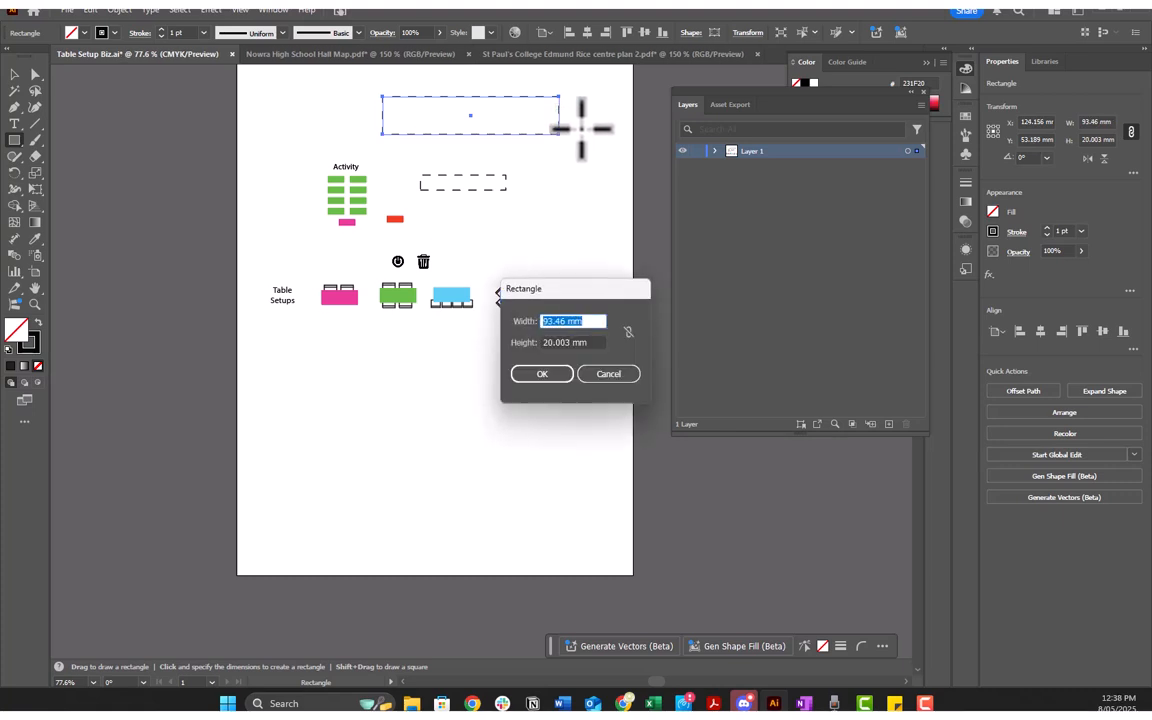
left_click(608, 374)
Step: Examine the dashed-line stroke options of the large dashed rectangle
key("v")
left_click(541, 122)
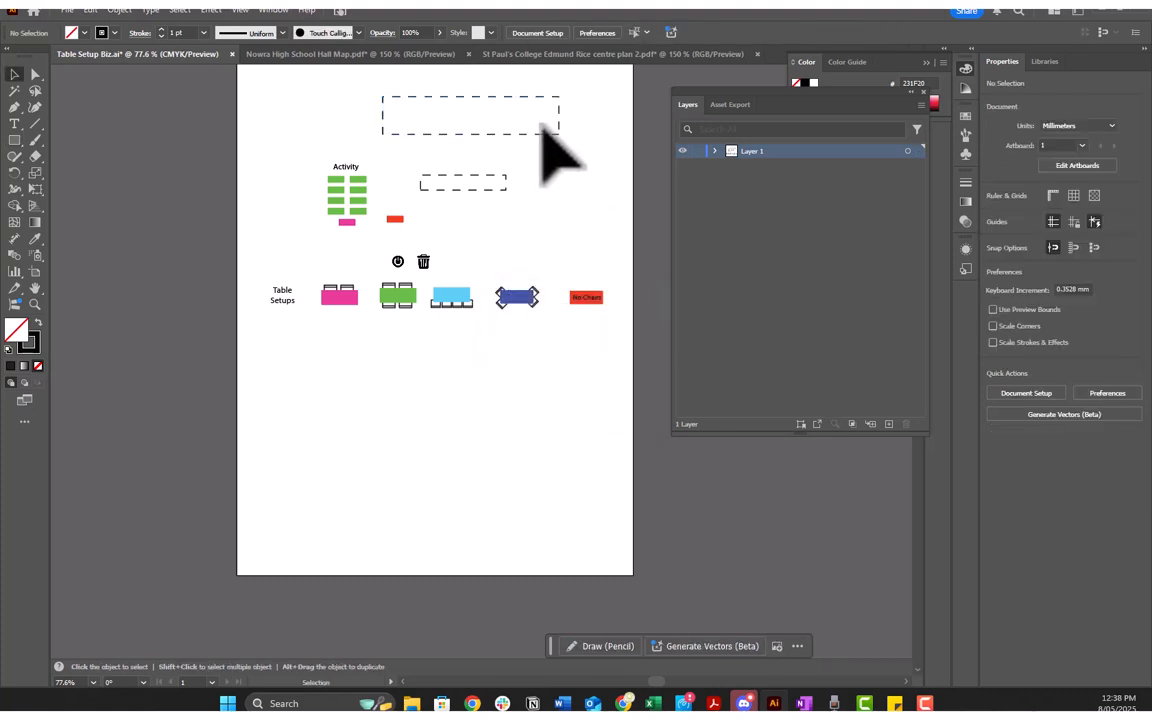
left_click(547, 134)
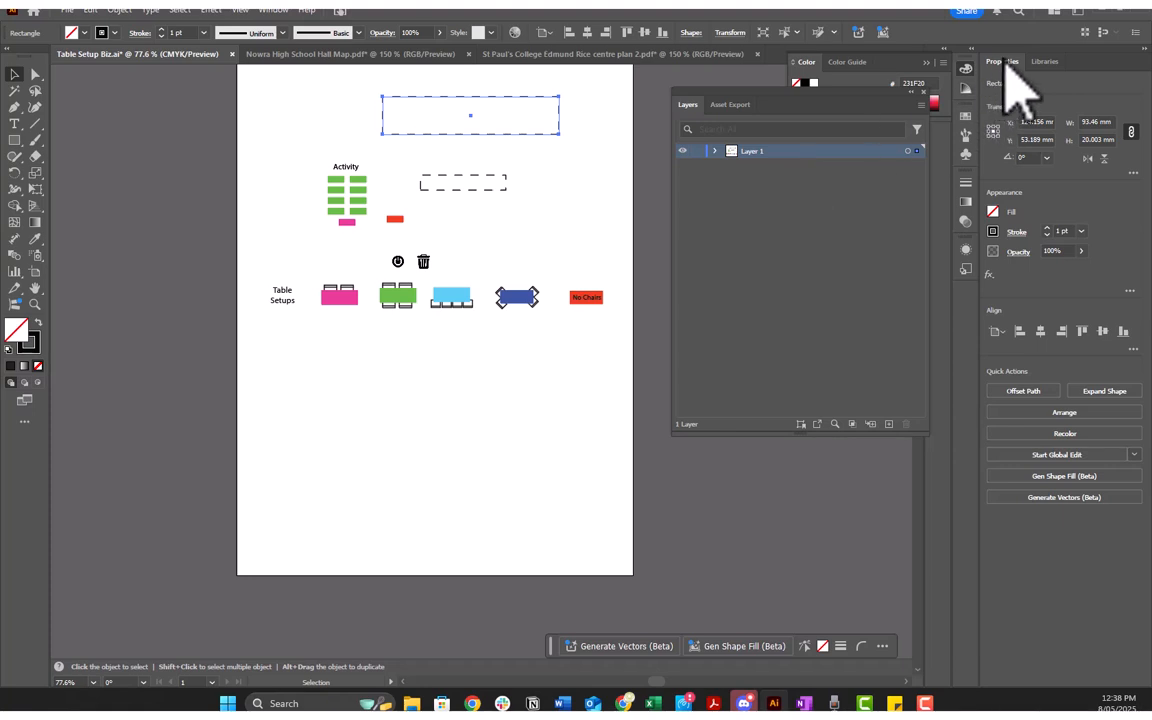
left_click(1016, 233)
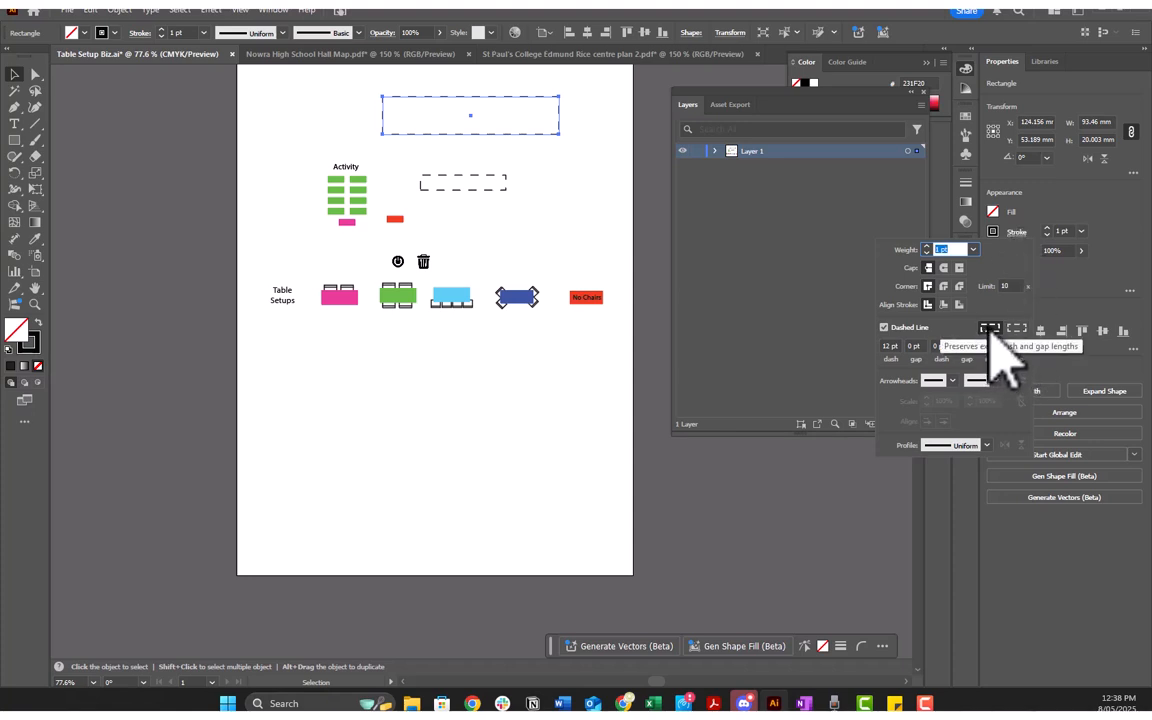
left_click(621, 177)
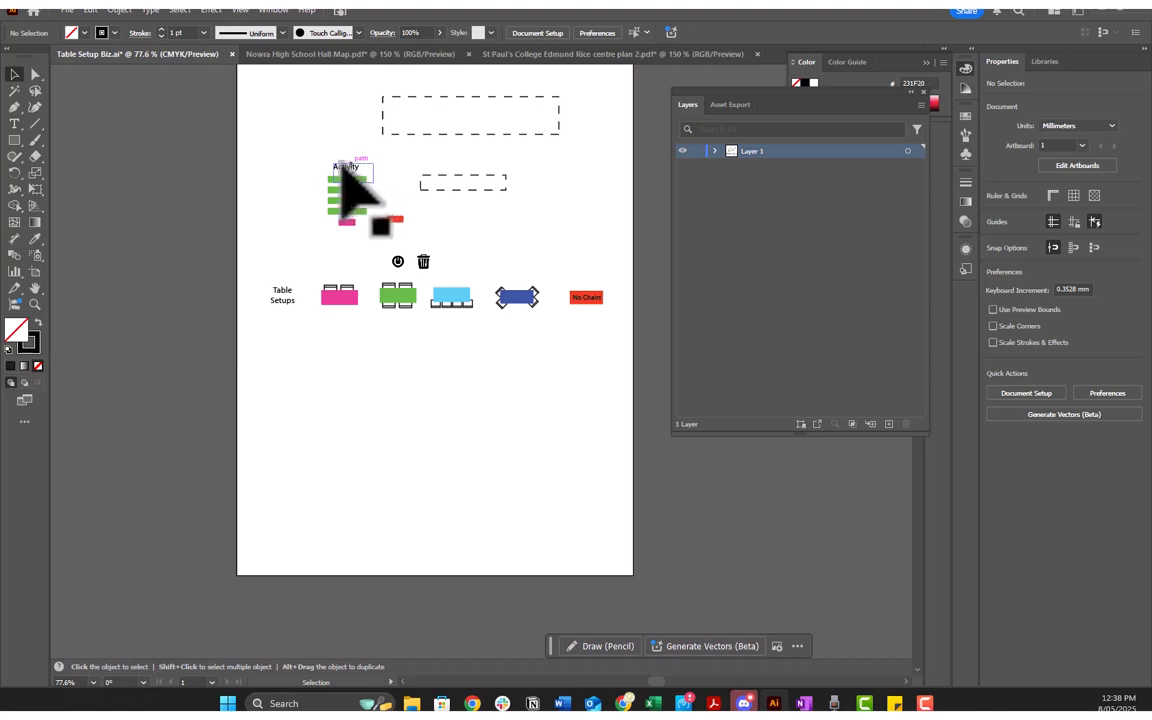
Step: Review the St Paul's College plan's layout and table legend, and compare them with the Nowra hall map
left_click(333, 54)
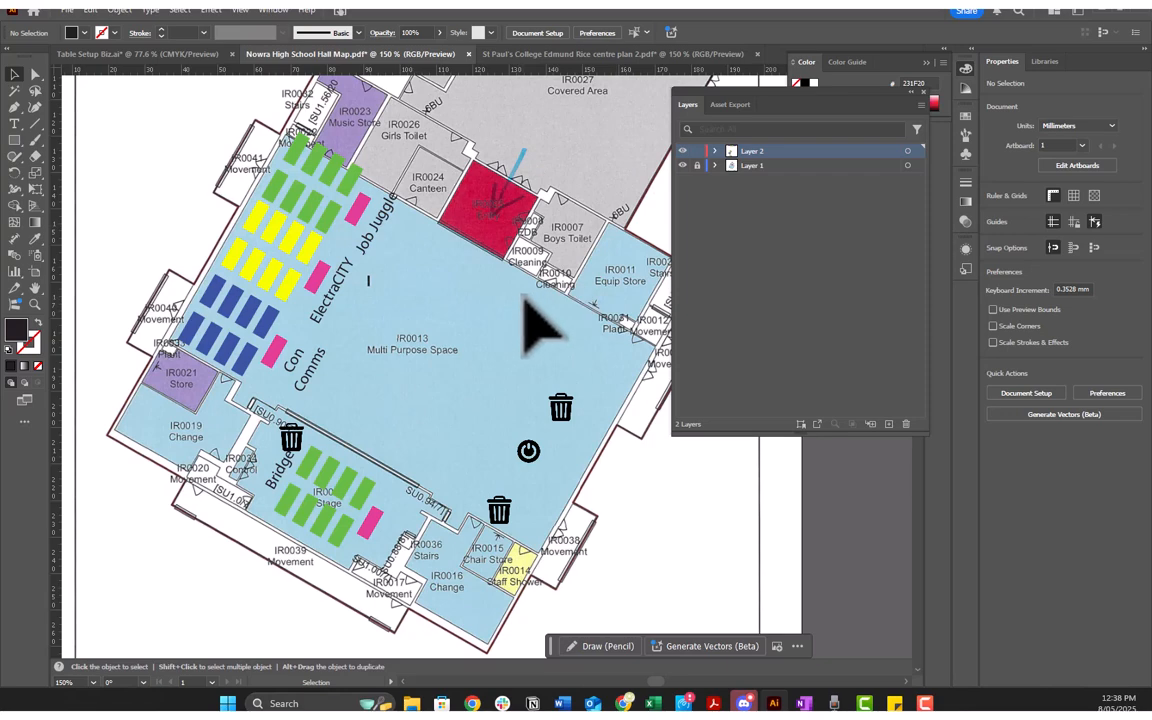
left_click(550, 54)
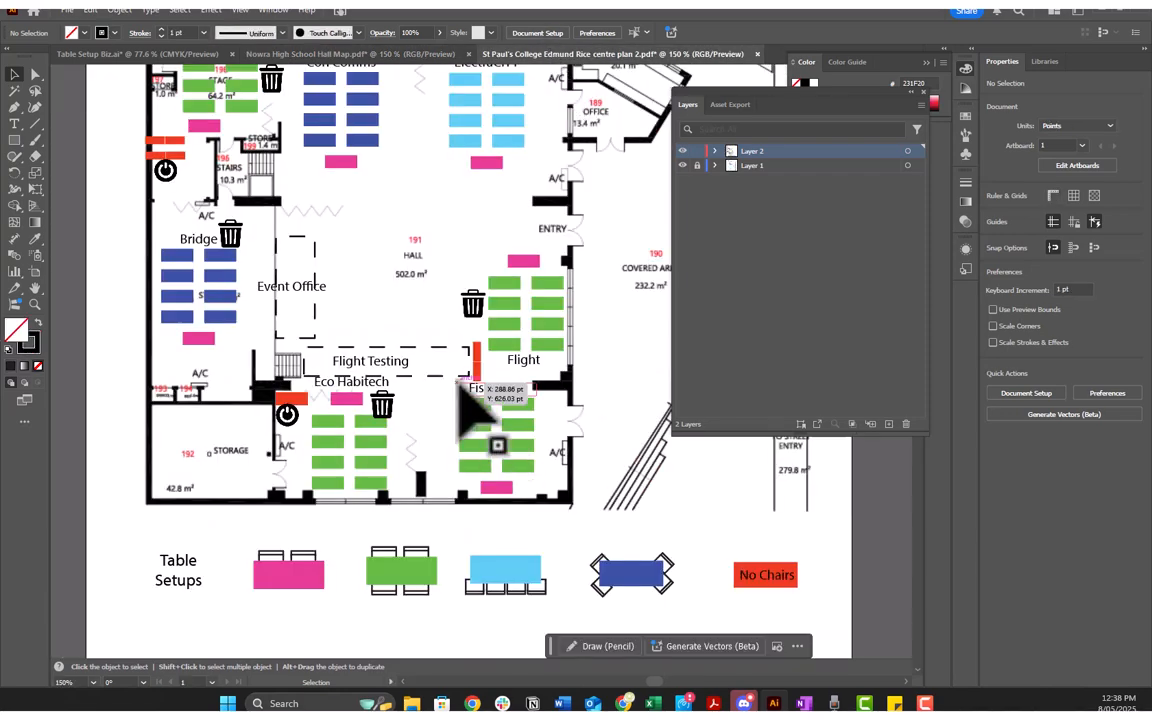
scroll(475, 411, "down", 3)
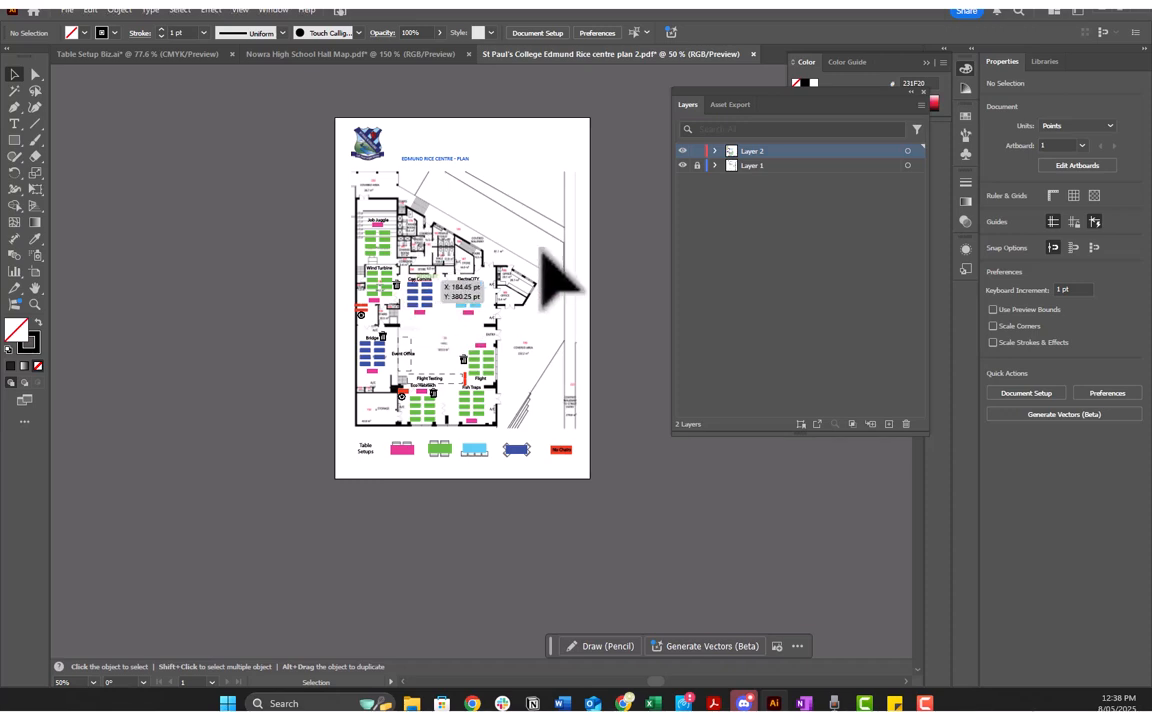
scroll(495, 380, "up", 2)
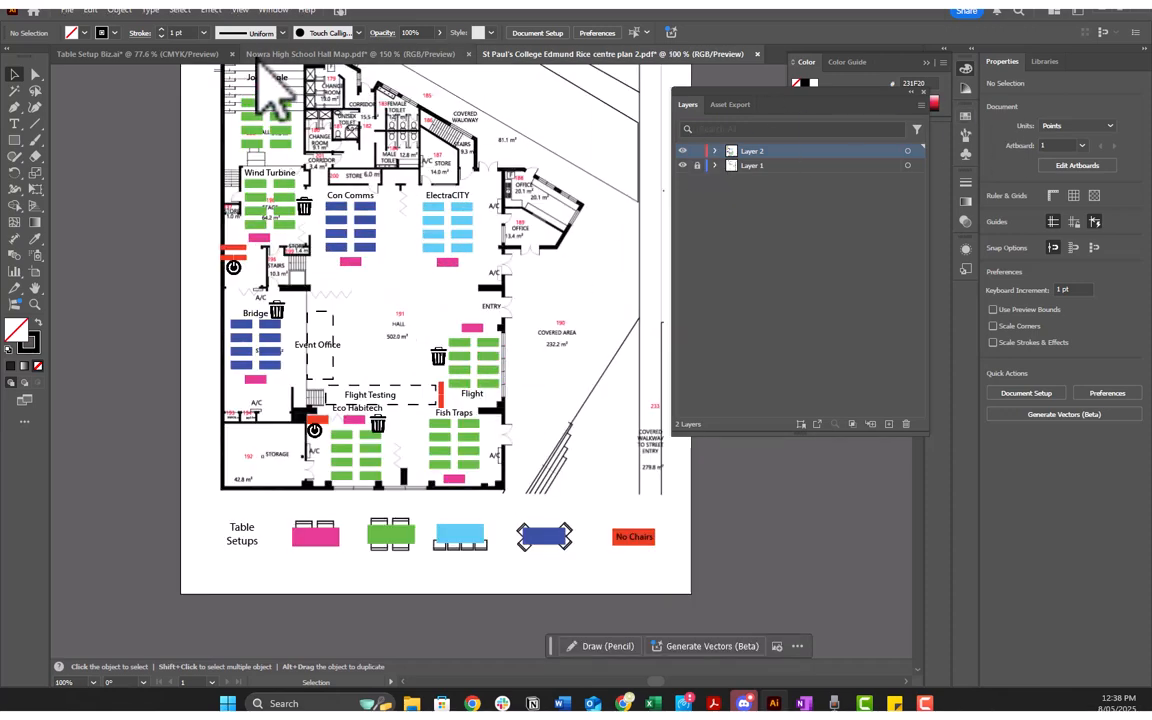
left_click(290, 54)
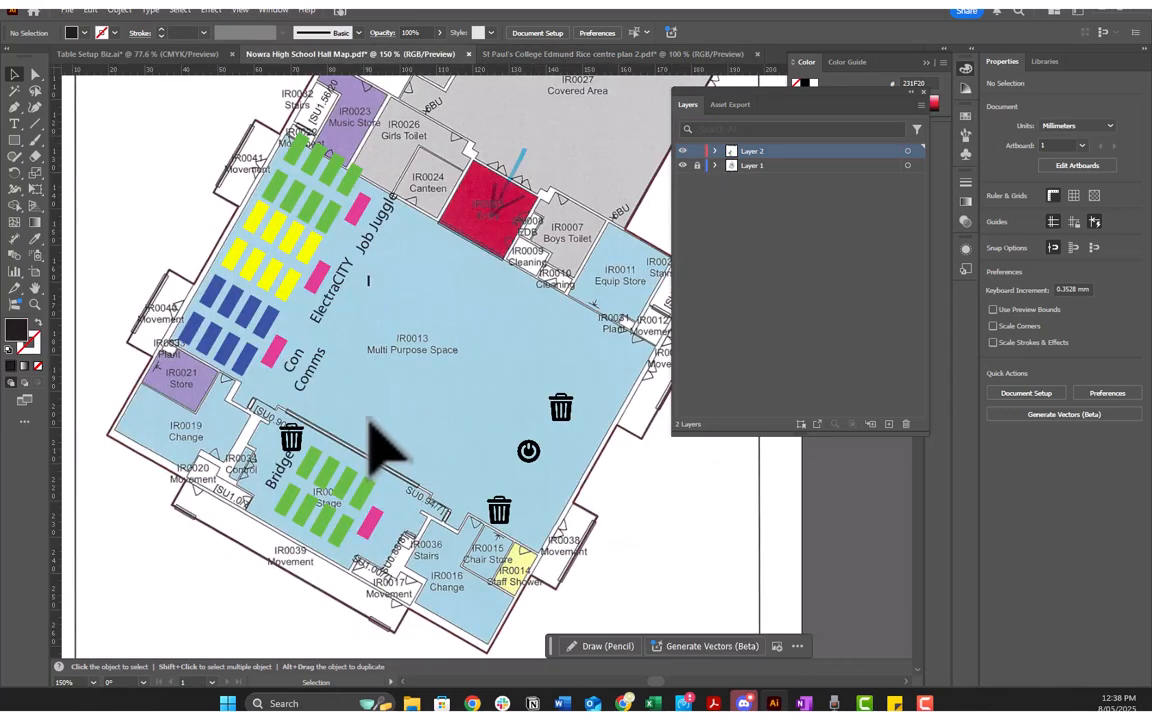
scroll(380, 450, "up", 5)
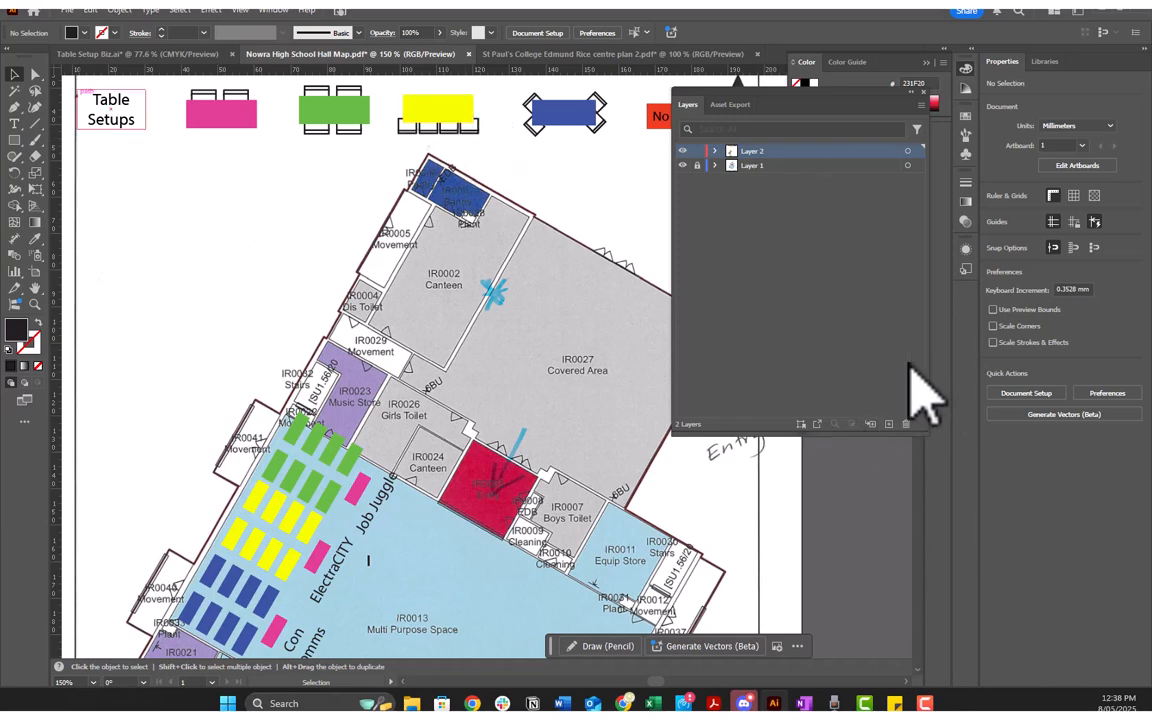
scroll(360, 450, "down", 3)
scroll(355, 445, "down", 2)
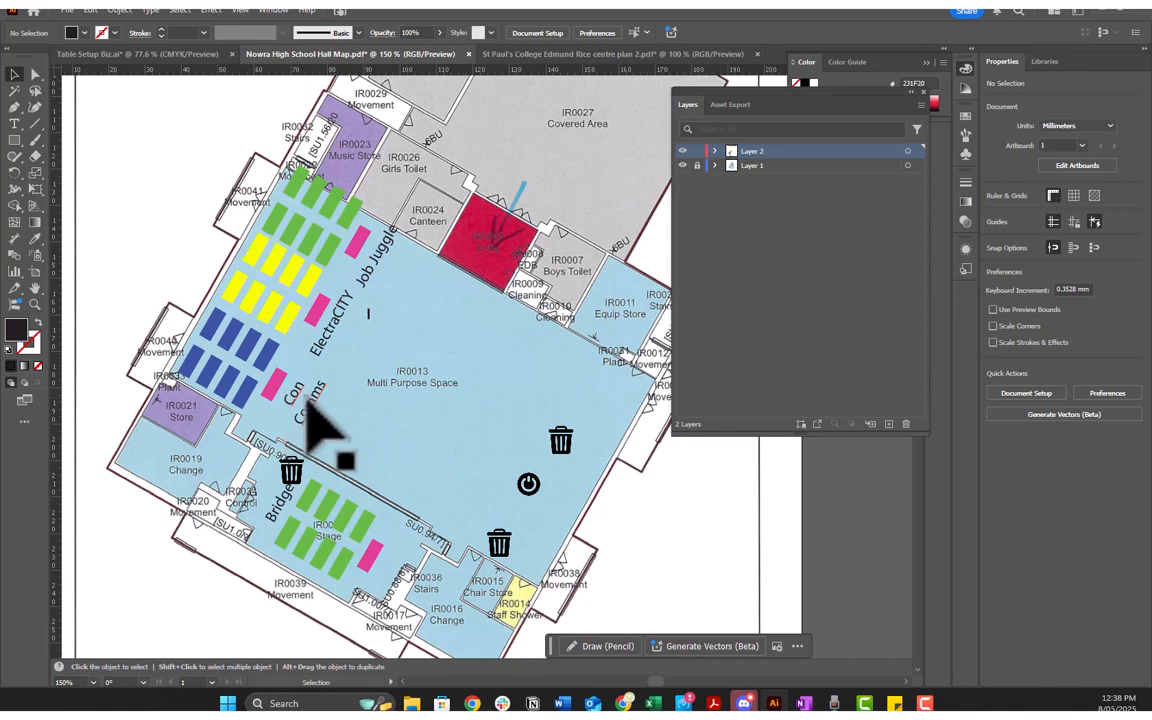
key("t")
left_click(318, 412)
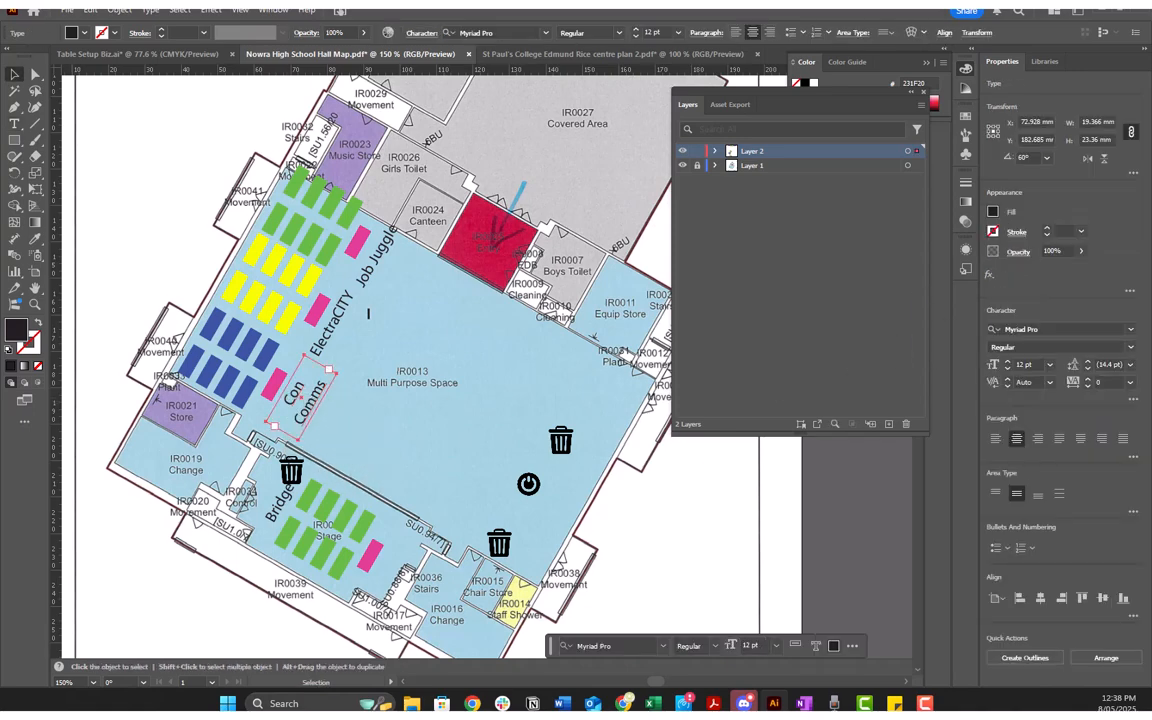
left_click(489, 322)
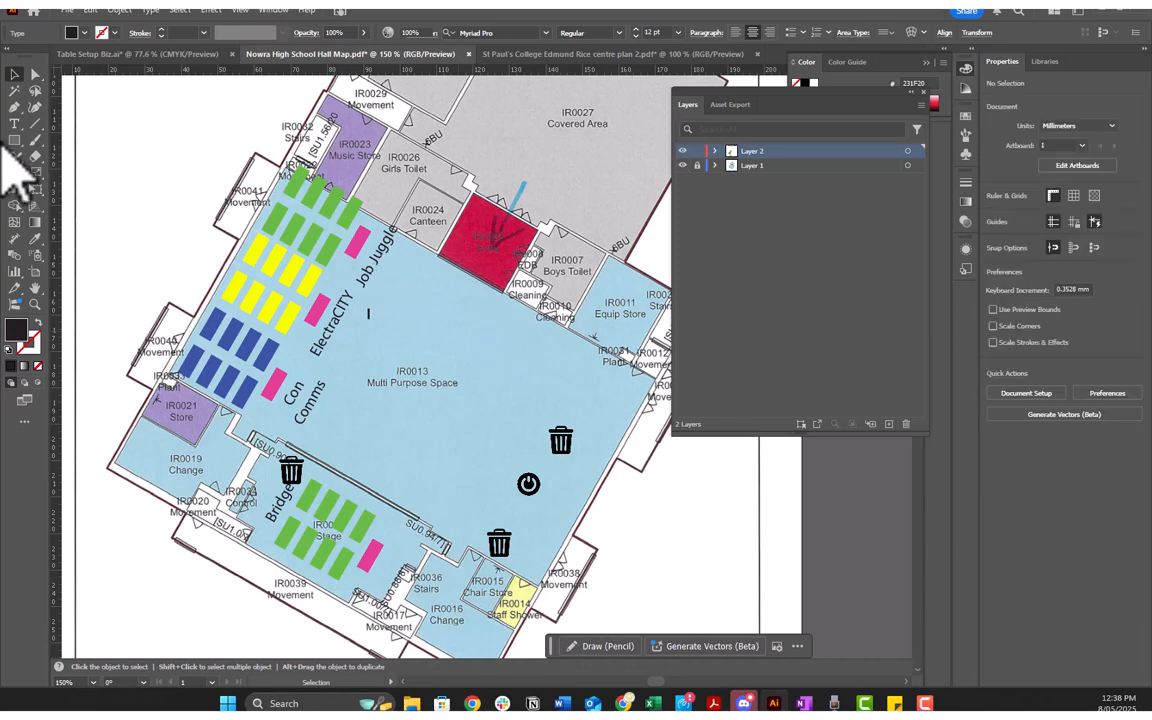